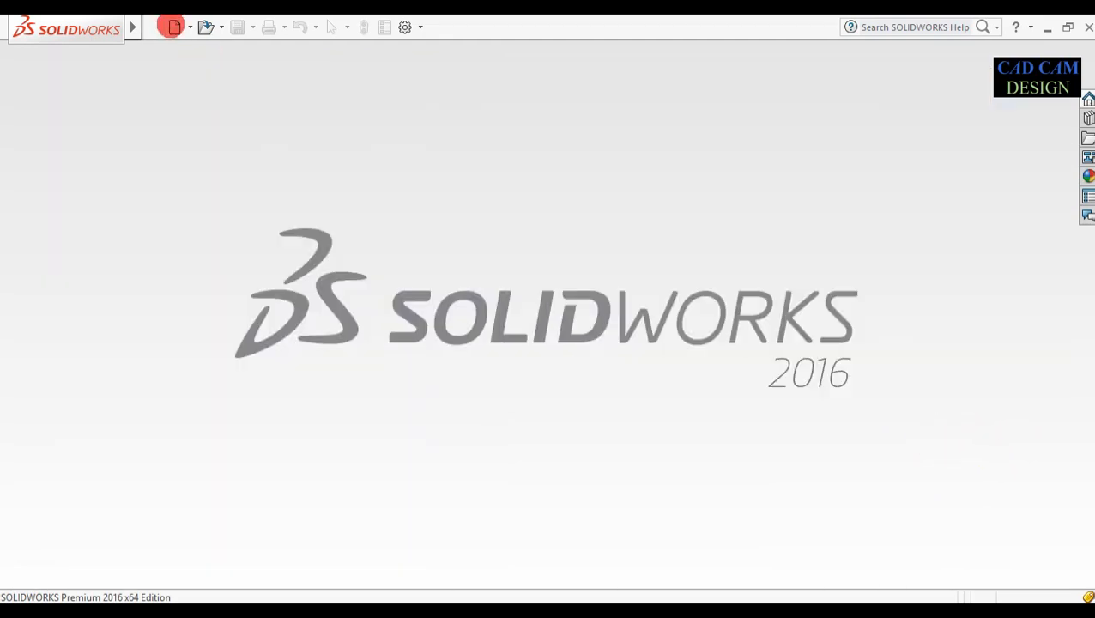
# Start a new SOLIDWORKS document, keeping Part as the document type
pyautogui.click(174, 27)
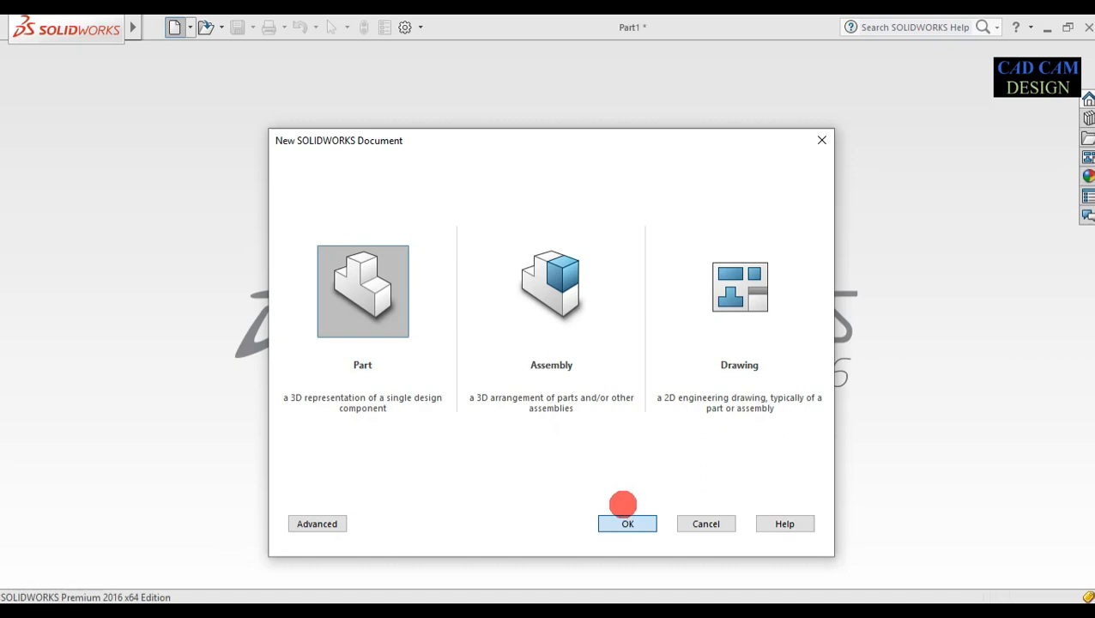
# Create Part1 and switch its unit system from CGS to MMGS
pyautogui.click(620, 513)
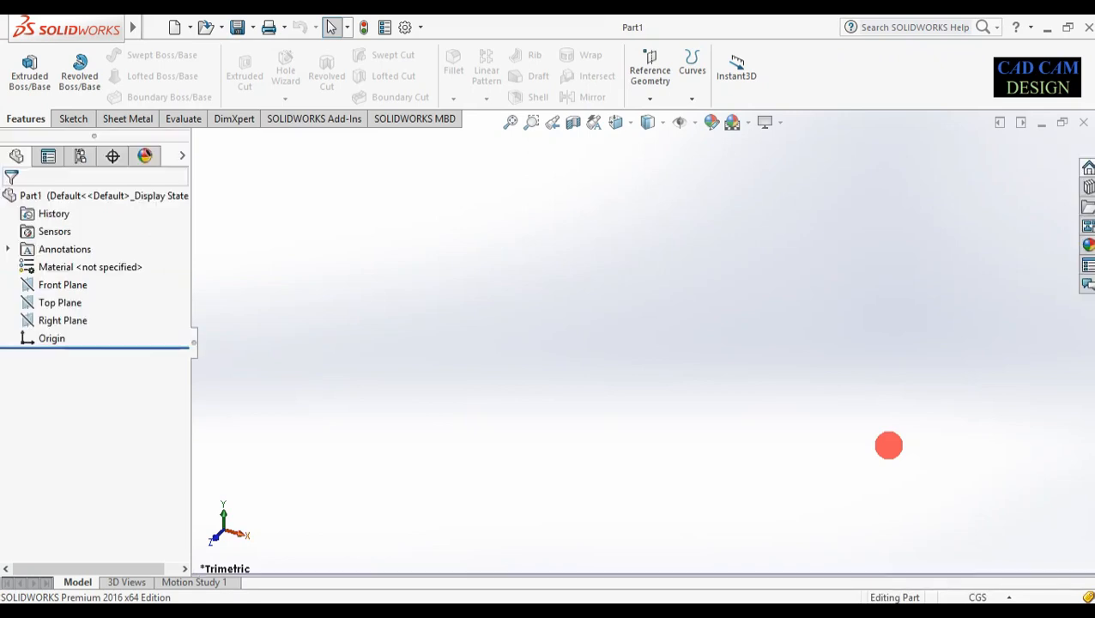
pyautogui.click(979, 598)
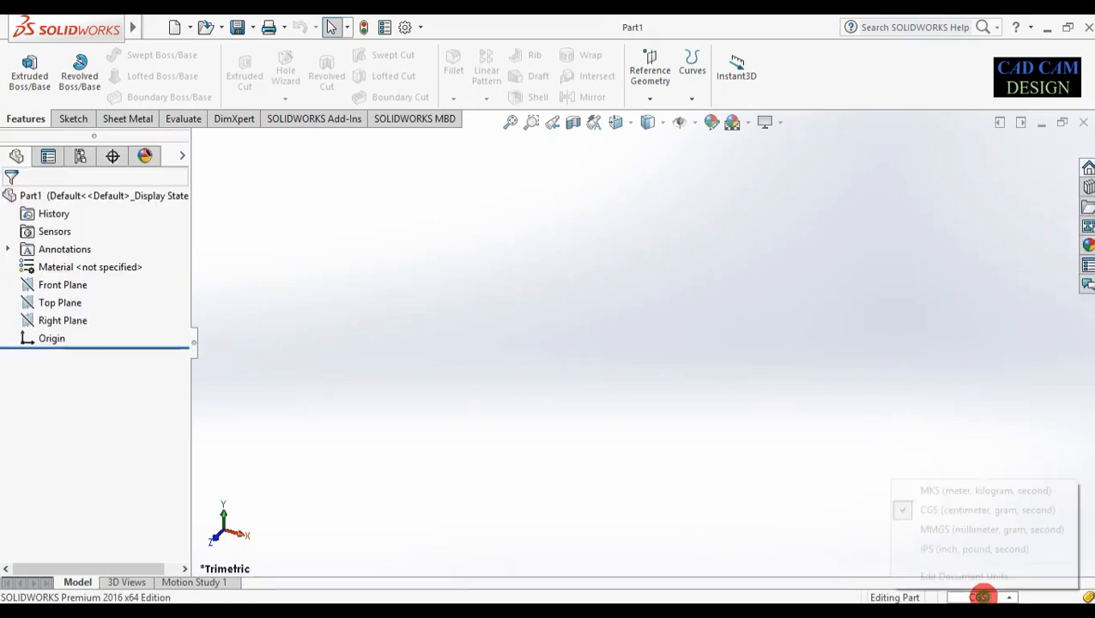
pyautogui.click(976, 523)
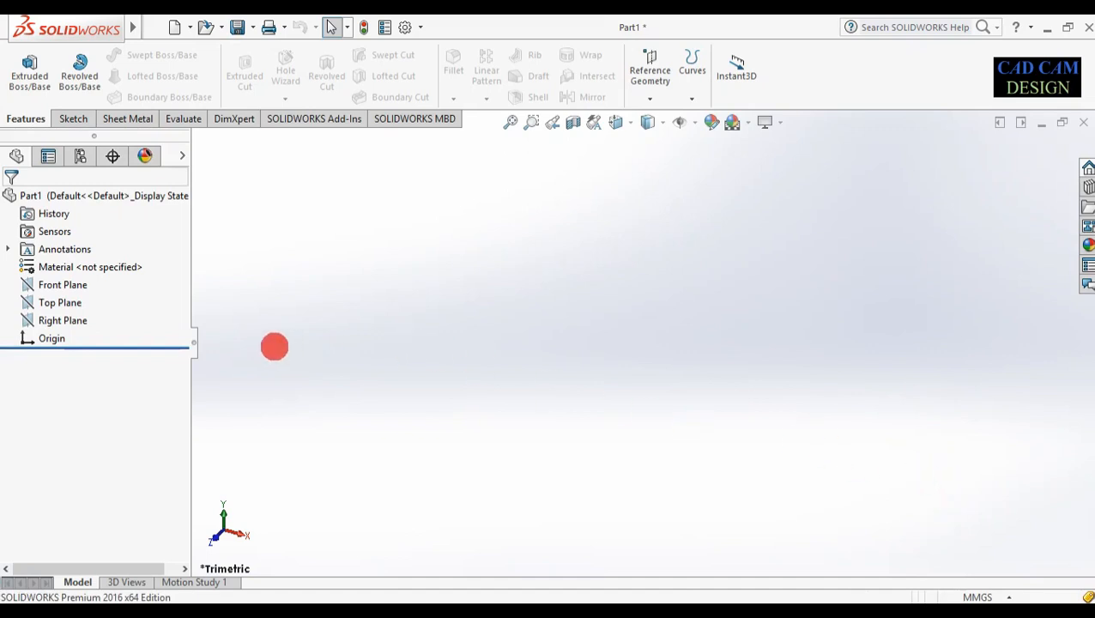
pyautogui.rightClick(58, 282)
# Sketch on the Front Plane two centre rectangles: a long thin one on the origin and a shorter one below
pyautogui.click(72, 266)
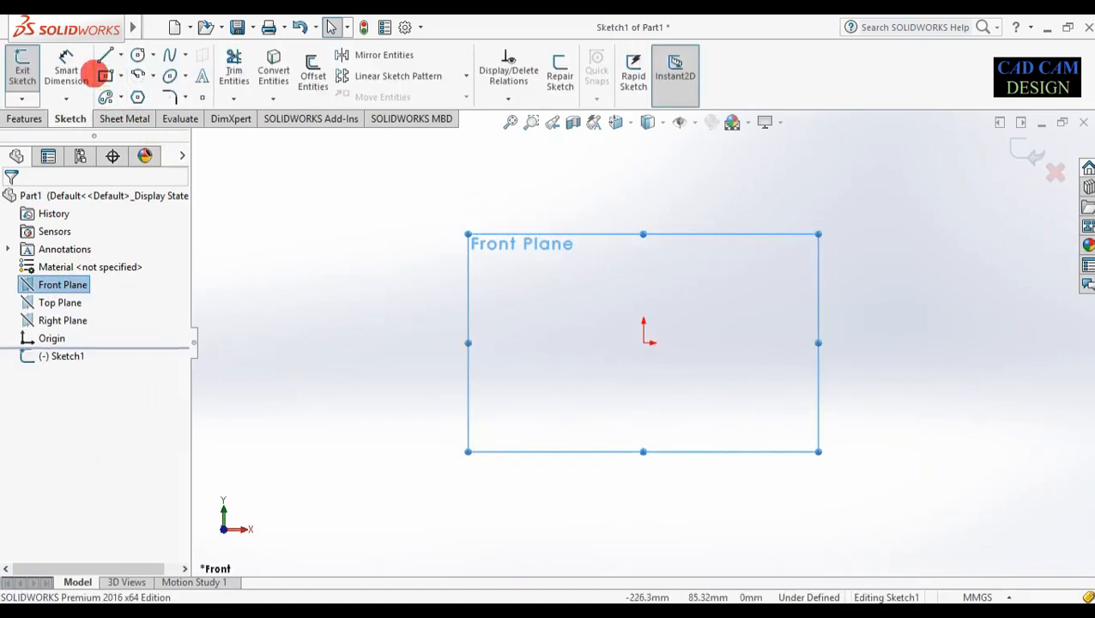
pyautogui.click(105, 76)
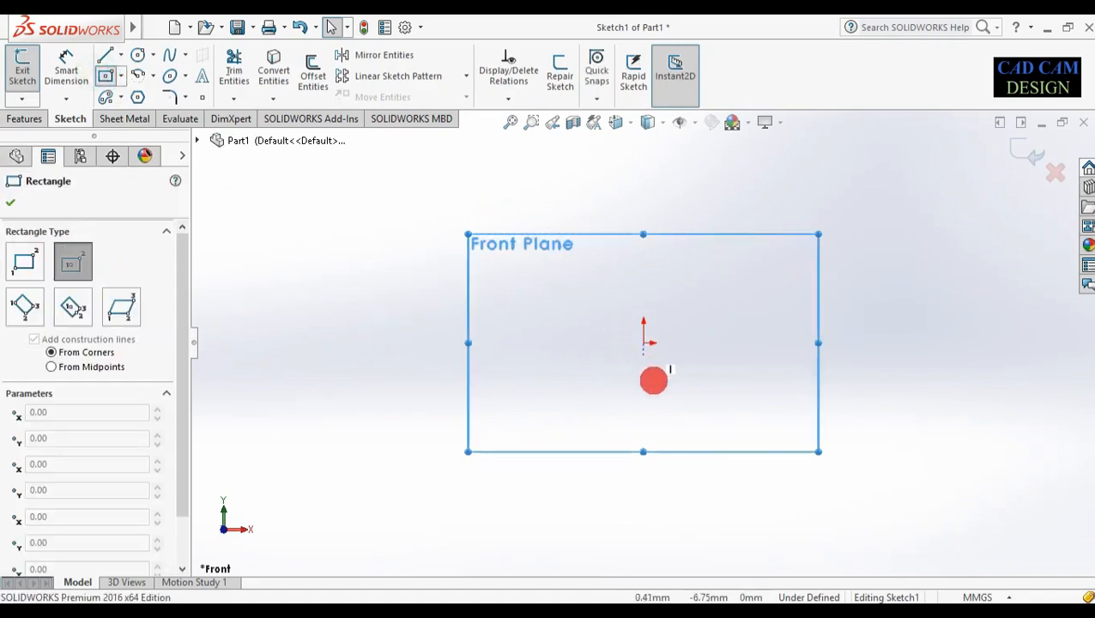
pyautogui.moveTo(643, 342); pyautogui.dragTo(893, 331)
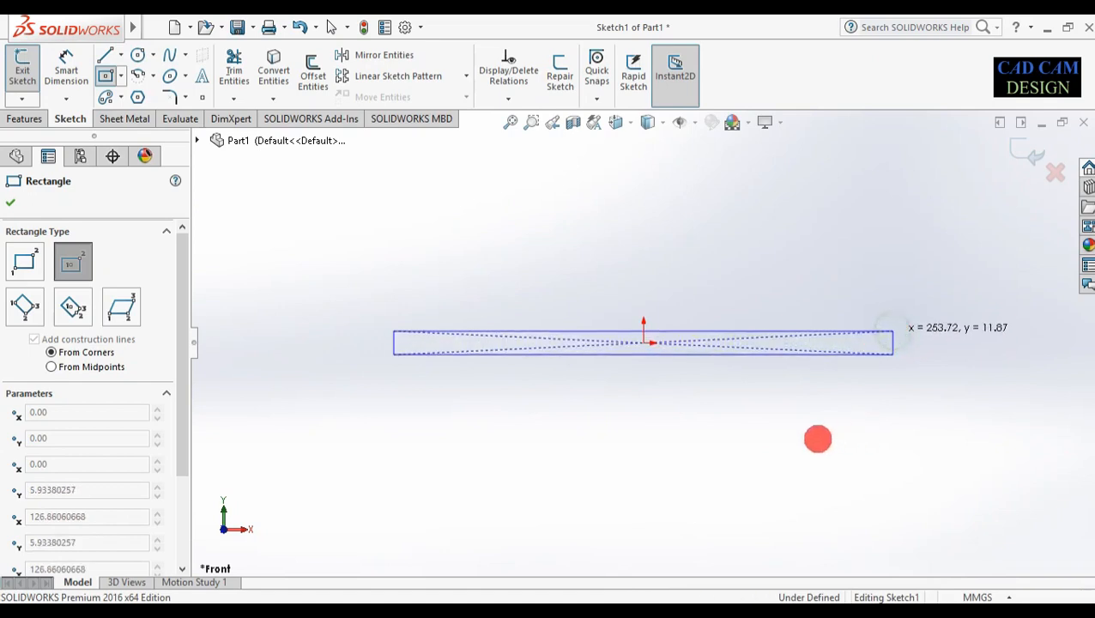
pyautogui.scroll(-5, 666, 363)
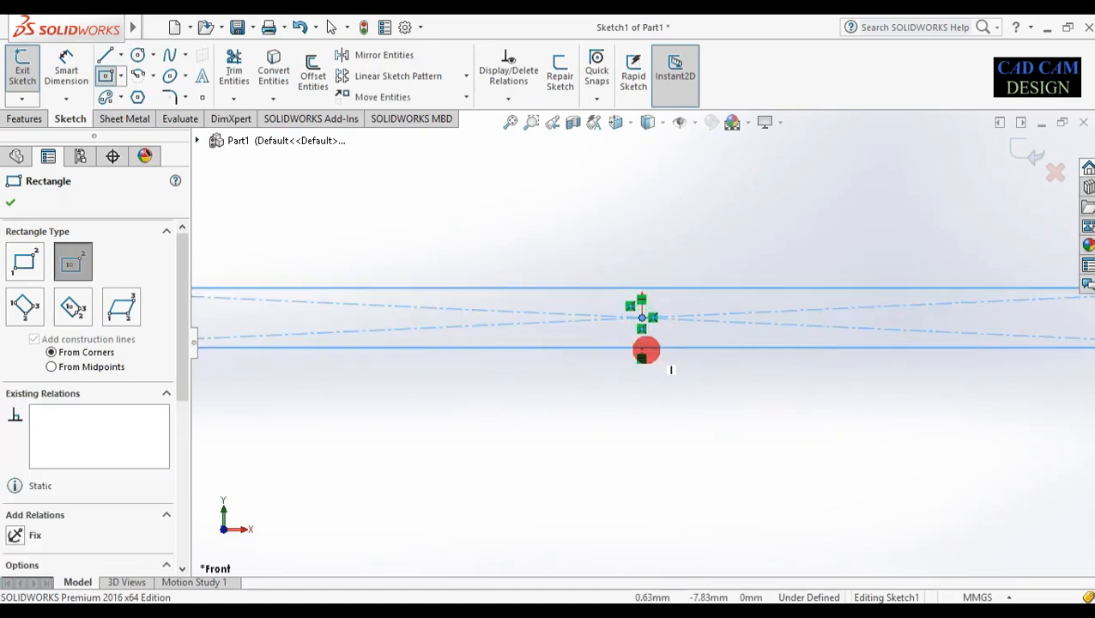
pyautogui.click(642, 445)
pyautogui.scroll(5, 642, 445)
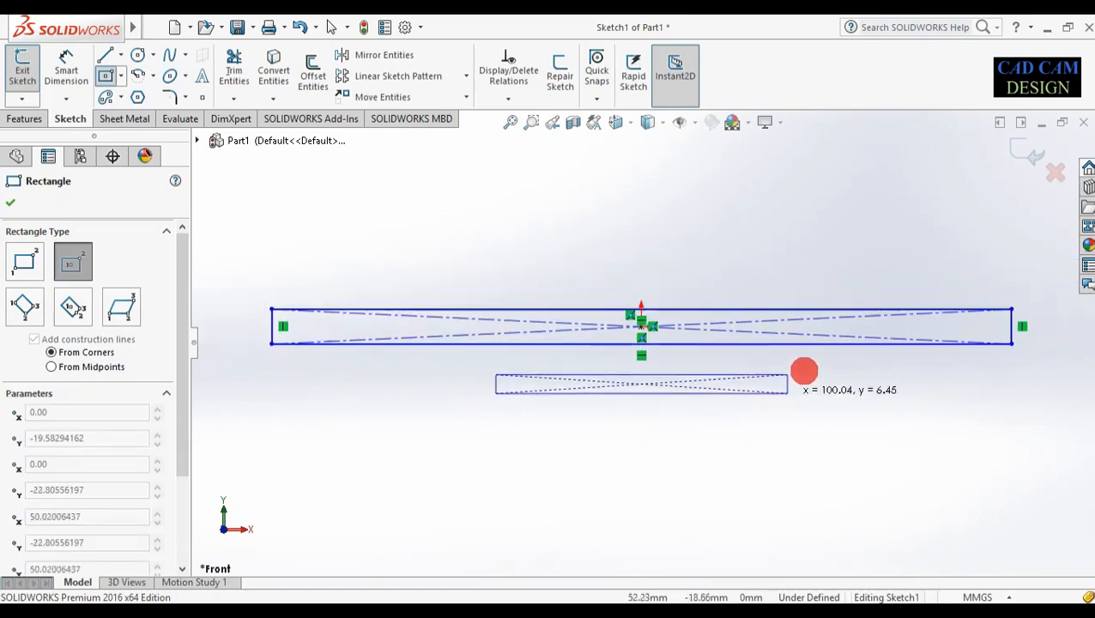
pyautogui.click(853, 345)
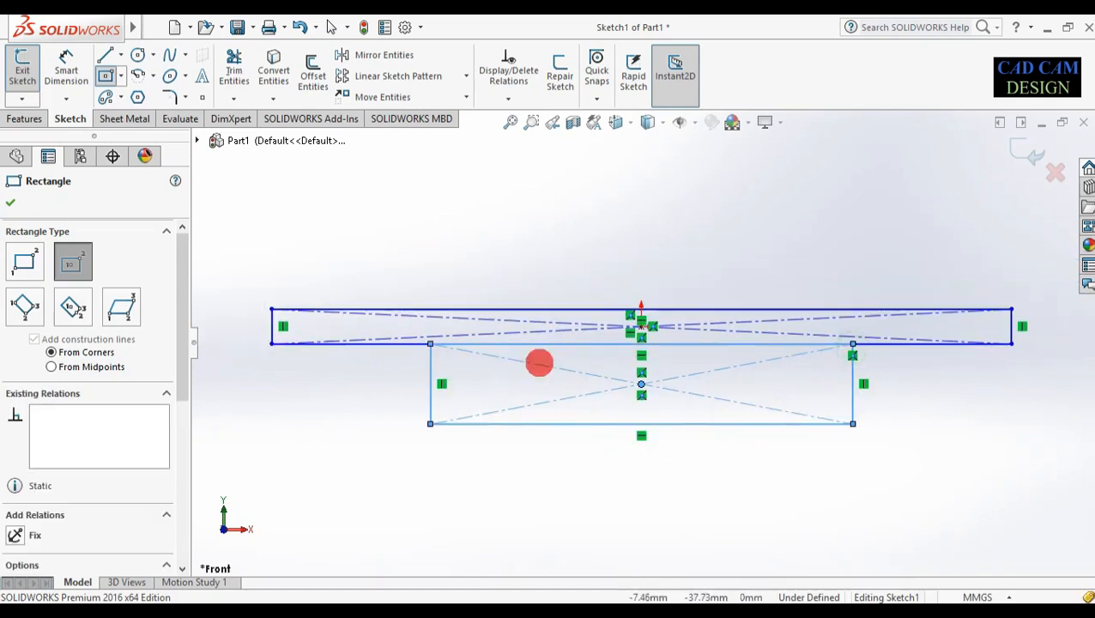
pyautogui.moveTo(524, 520); pyautogui.dragTo(534, 182, button='right')
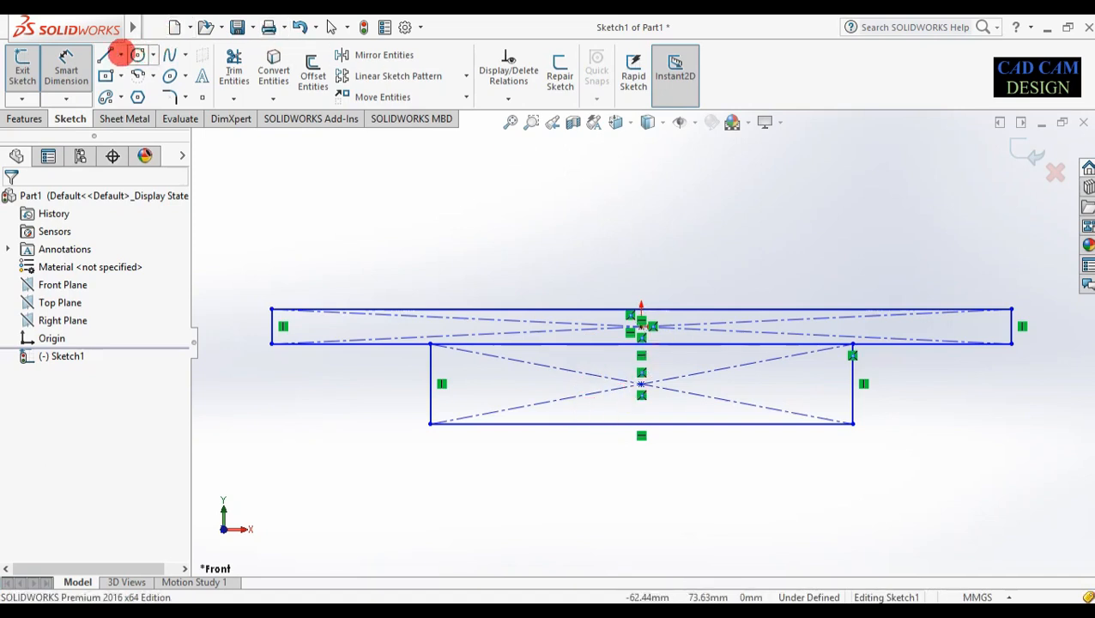
# Add a vertical centreline rising from the lower rectangle's centre
pyautogui.click(120, 55)
pyautogui.click(122, 95)
pyautogui.click(641, 388)
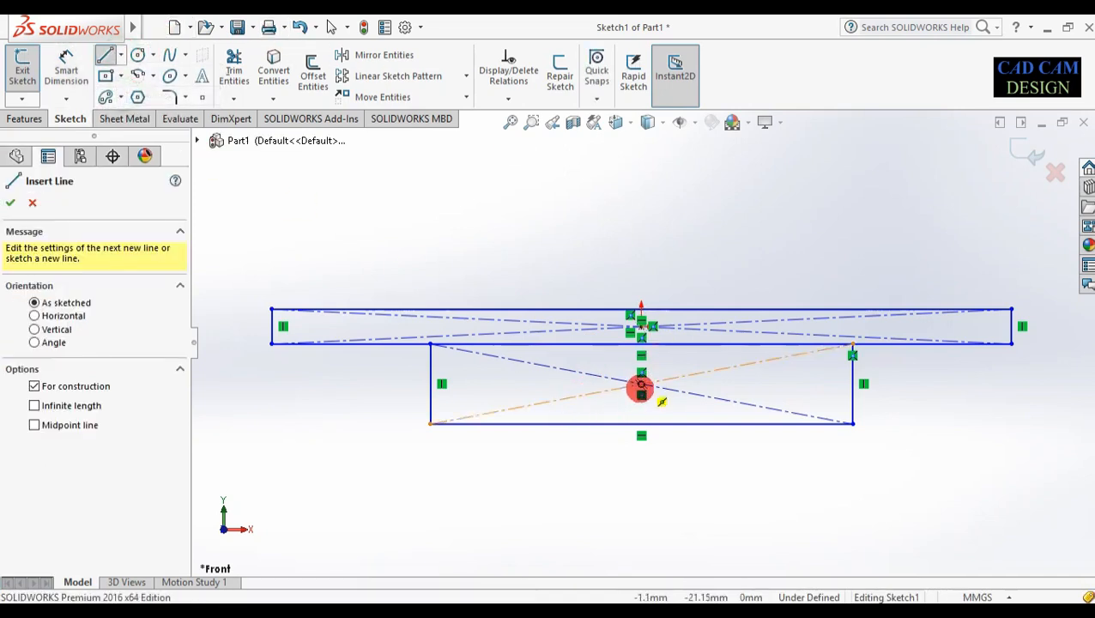
pyautogui.click(640, 214)
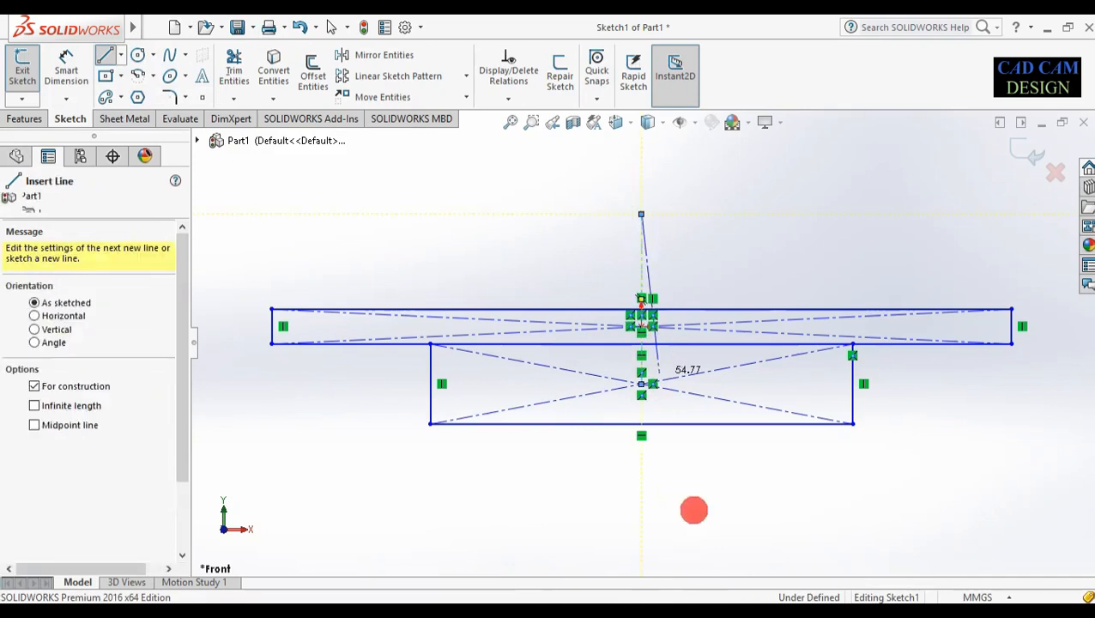
pyautogui.press('Escape')
pyautogui.moveTo(558, 494); pyautogui.dragTo(510, 303, button='right')
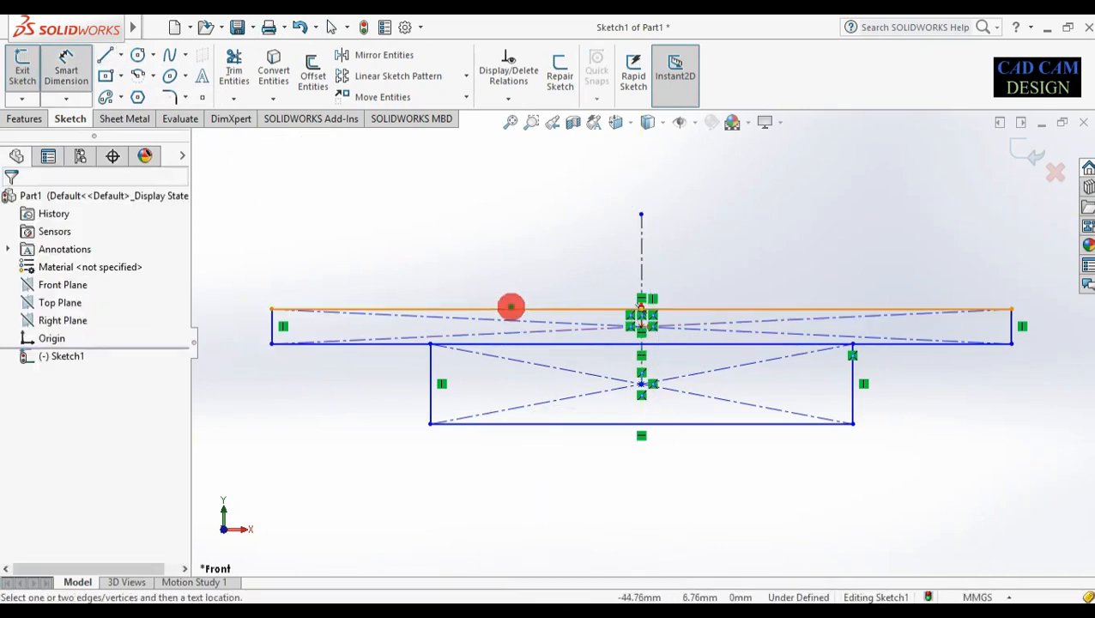
# Dimension the top rectangle 150 mm wide and 15 mm tall
pyautogui.click(511, 306)
pyautogui.click(510, 253)
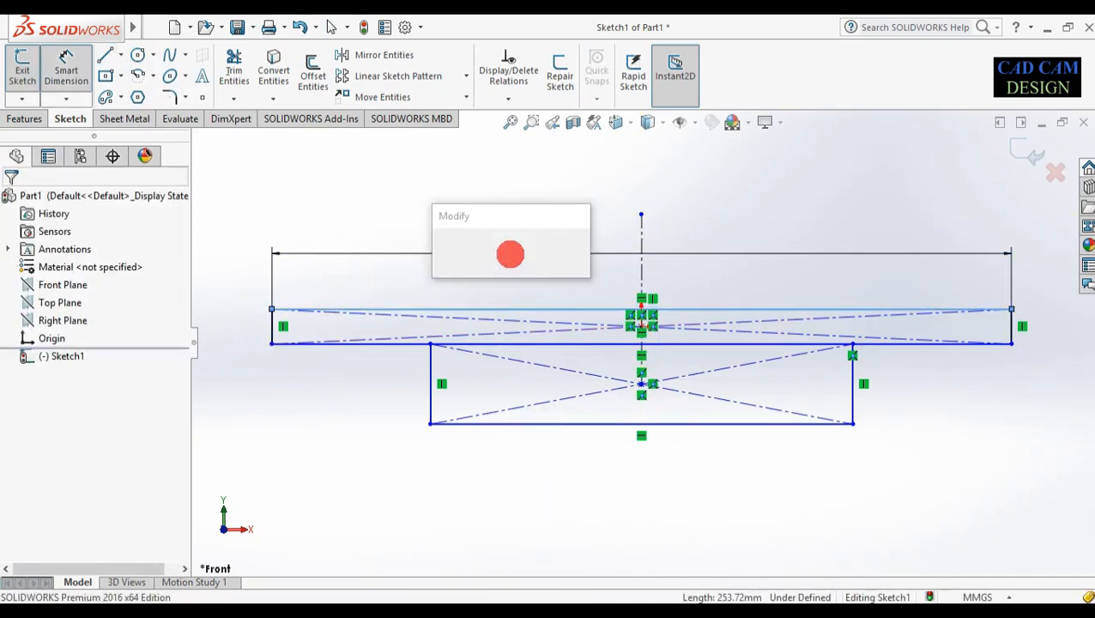
pyautogui.write('150')
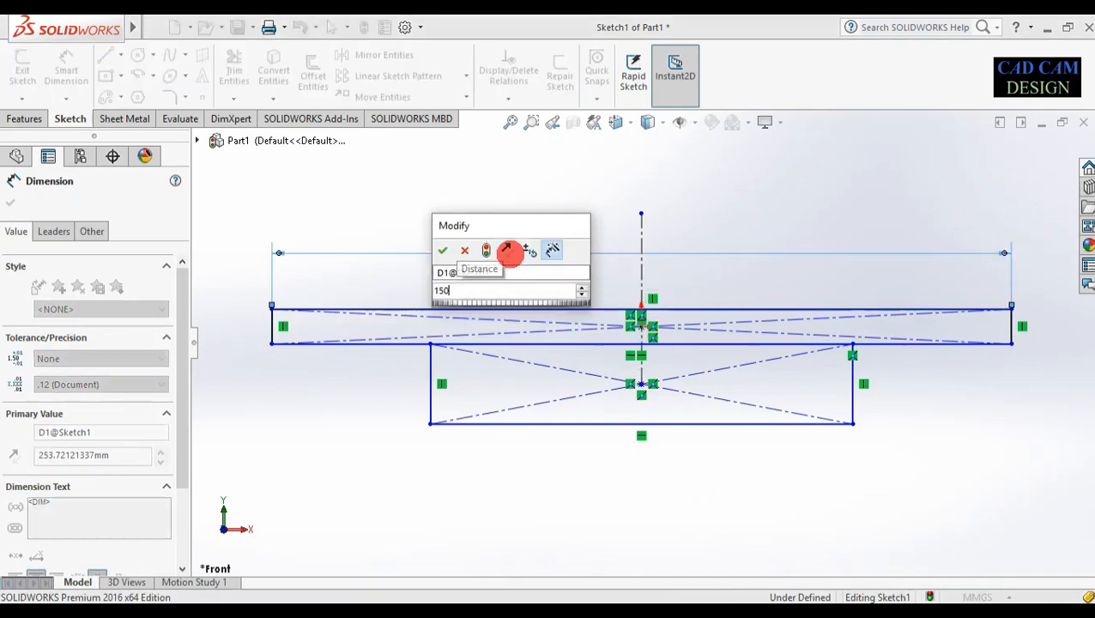
pyautogui.press('Return')
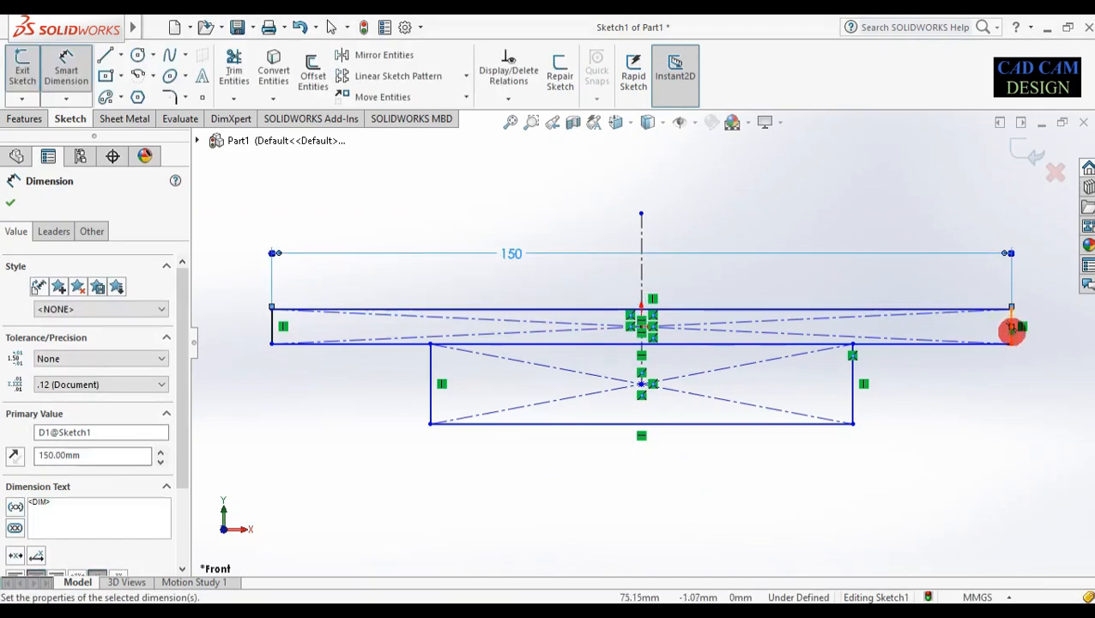
pyautogui.click(1011, 328)
pyautogui.click(1035, 328)
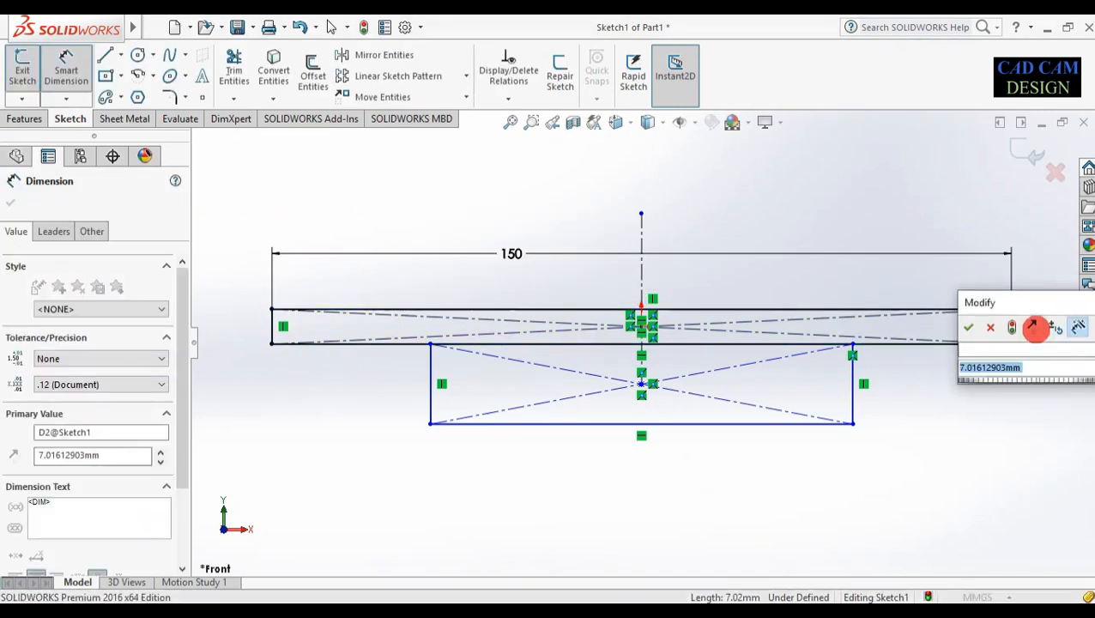
pyautogui.write('15')
pyautogui.press('Return')
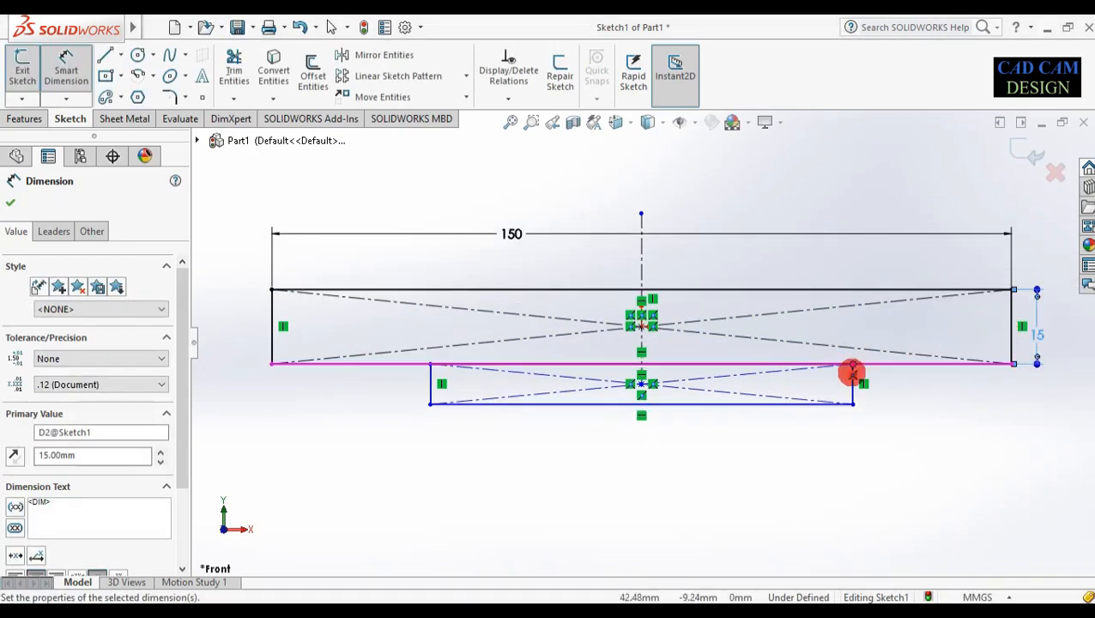
# Dimension the lower rectangle 9 mm tall and 90 mm wide, correcting the initial 80
pyautogui.click(853, 387)
pyautogui.click(898, 389)
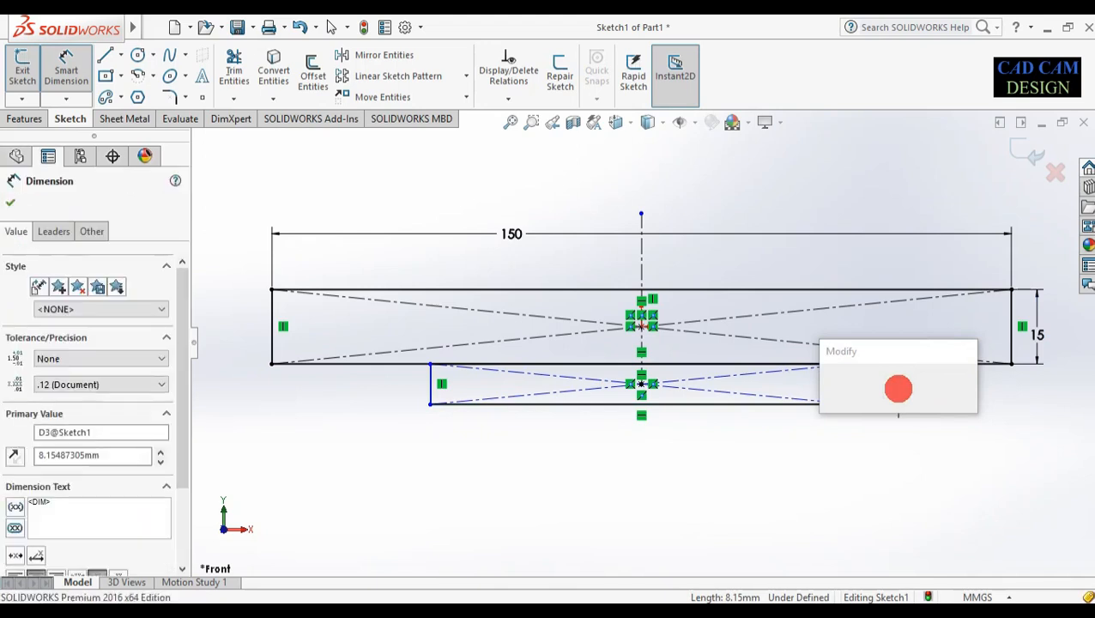
pyautogui.click(813, 378)
pyautogui.click(729, 406)
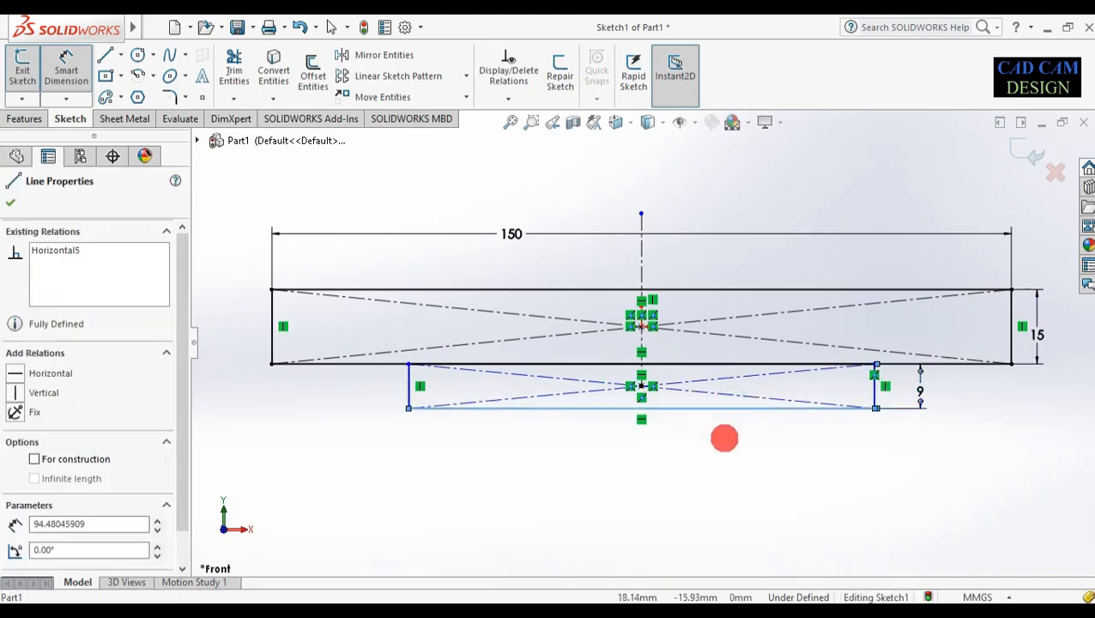
pyautogui.click(723, 438)
pyautogui.write('80')
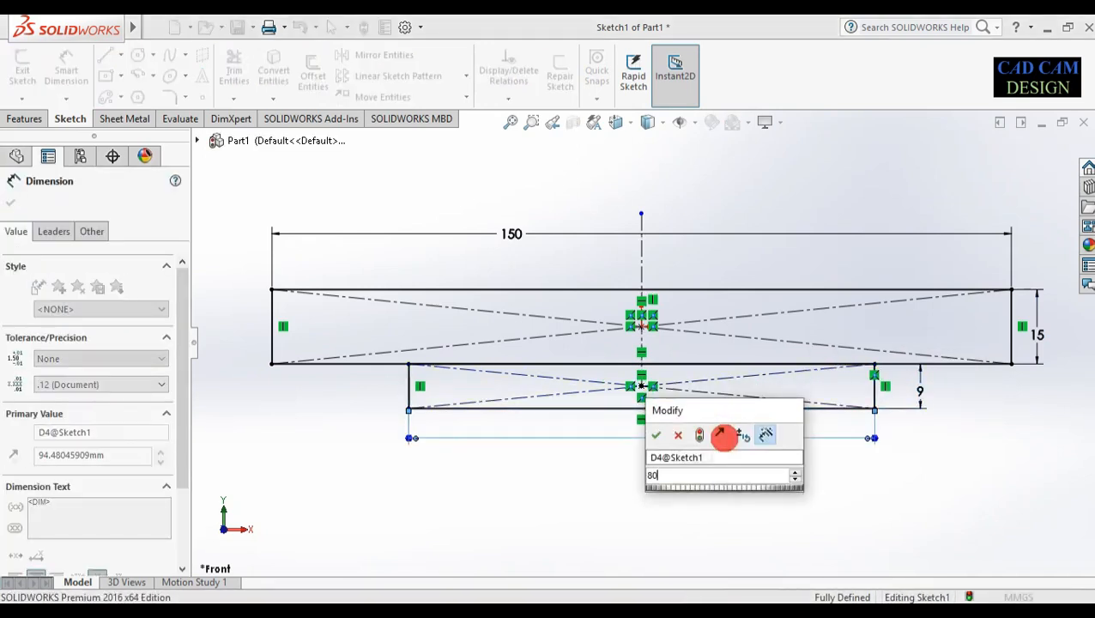
pyautogui.press('Return')
pyautogui.doubleClick(712, 438)
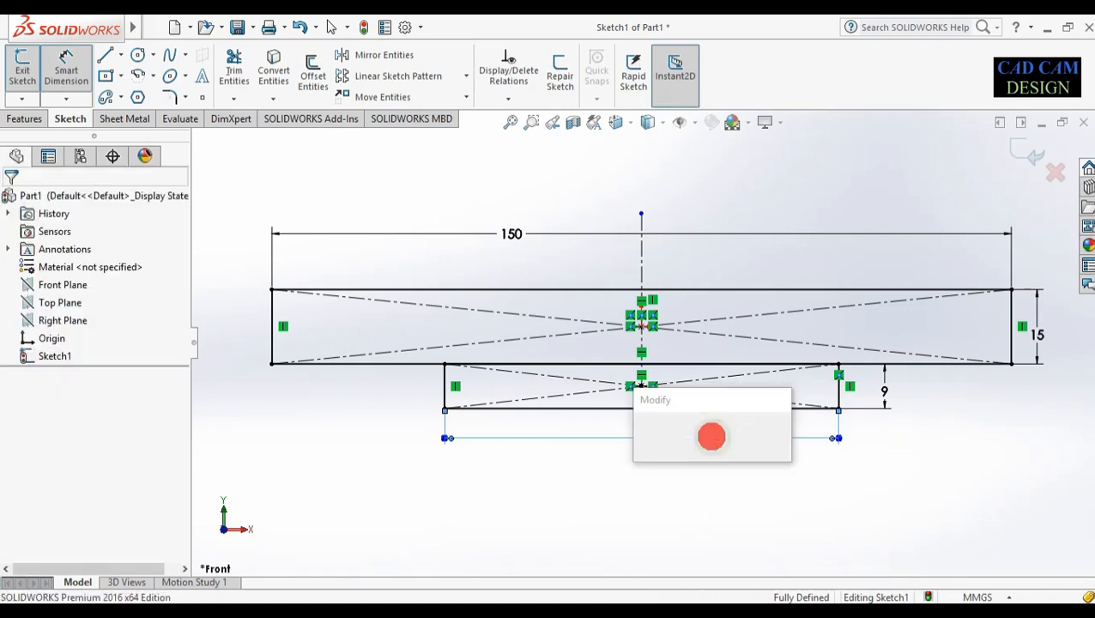
pyautogui.write('90')
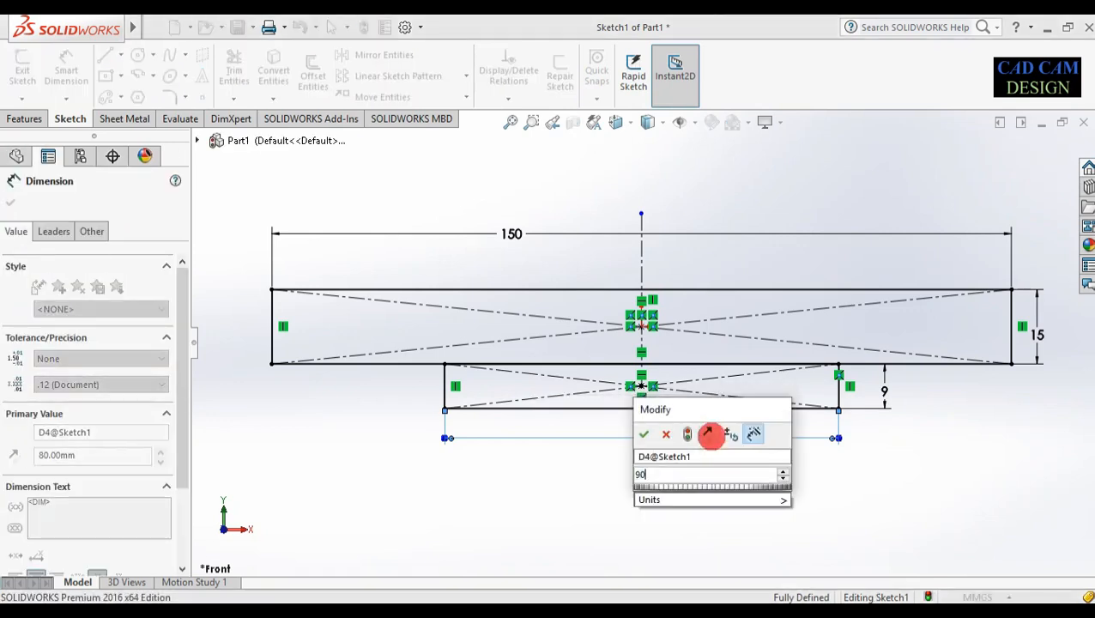
pyautogui.press('Return')
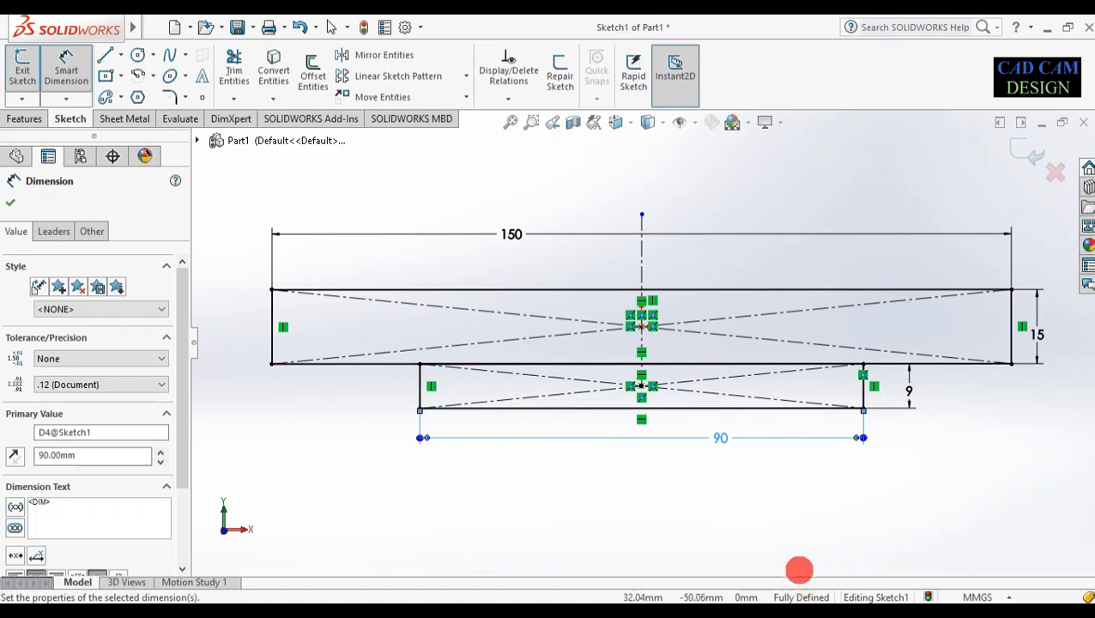
pyautogui.click(800, 558)
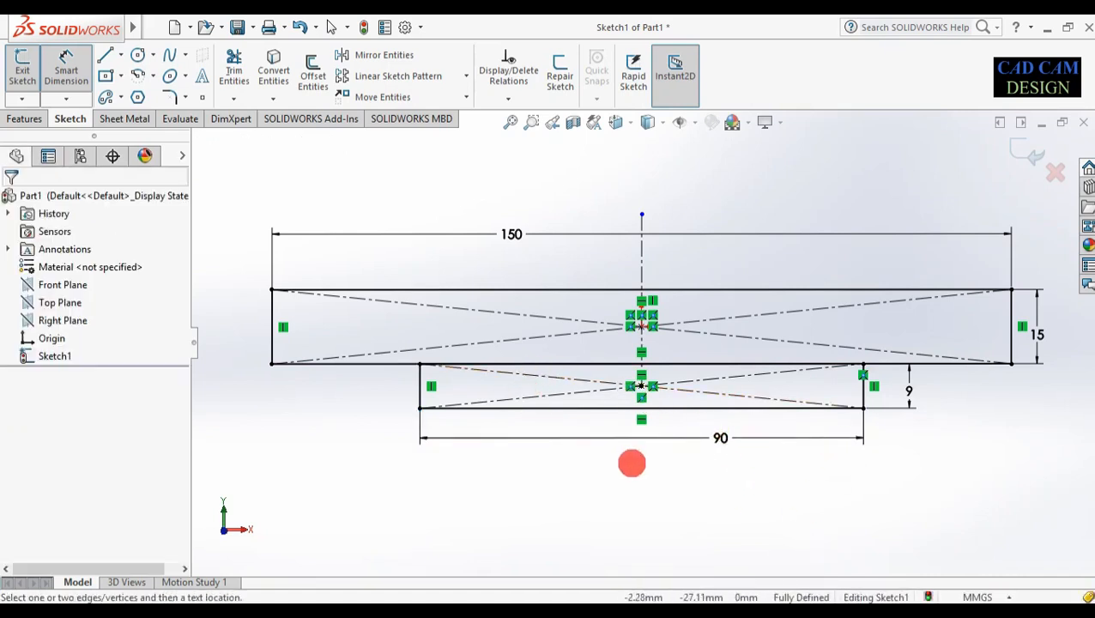
# Power-trim the shared edge between the rectangles into one stepped outline and exit the sketch
pyautogui.click(234, 60)
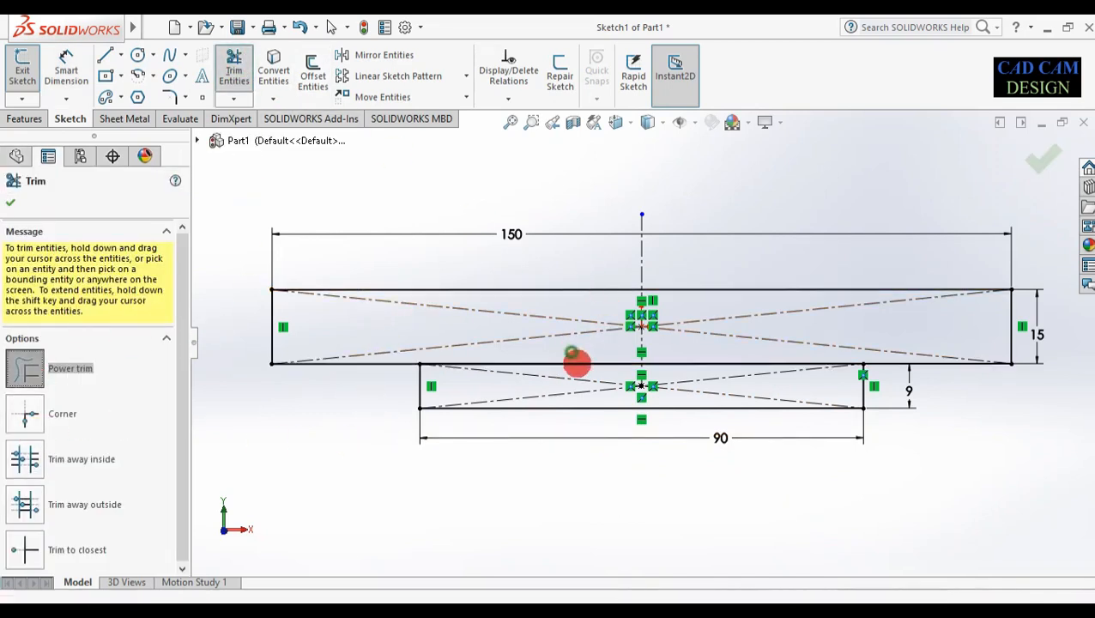
pyautogui.moveTo(571, 353); pyautogui.dragTo(581, 372)
pyautogui.click(692, 364)
pyautogui.click(697, 364)
pyautogui.moveTo(705, 348)
pyautogui.mouseDown()
pyautogui.moveTo(708, 373)
pyautogui.moveTo(768, 328)
pyautogui.moveTo(643, 380)
pyautogui.moveTo(418, 304)
pyautogui.mouseUp()
pyautogui.moveTo(418, 305)
pyautogui.mouseDown(button='middle')
pyautogui.moveTo(435, 335)
pyautogui.moveTo(655, 362)
pyautogui.mouseUp(button='middle')
pyautogui.click(1044, 160)
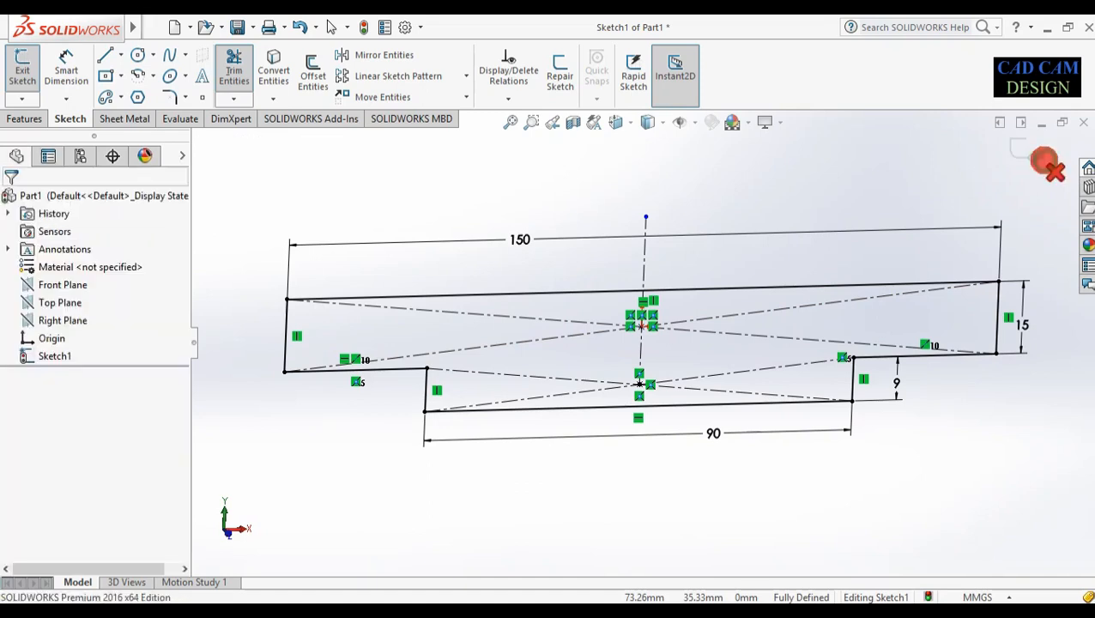
pyautogui.click(1036, 142)
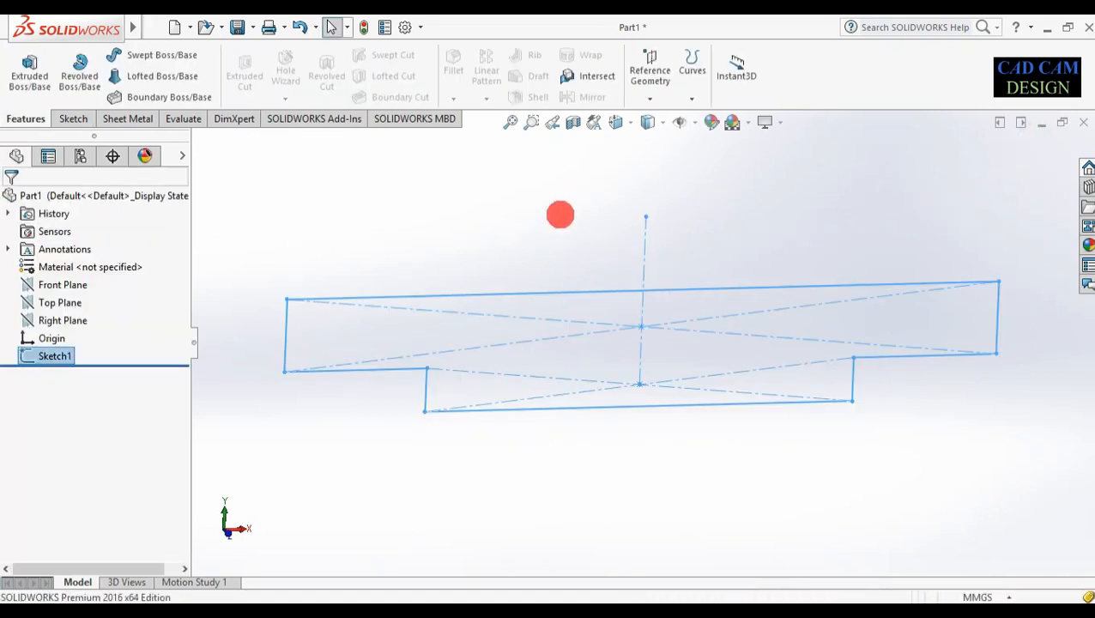
pyautogui.click(31, 63)
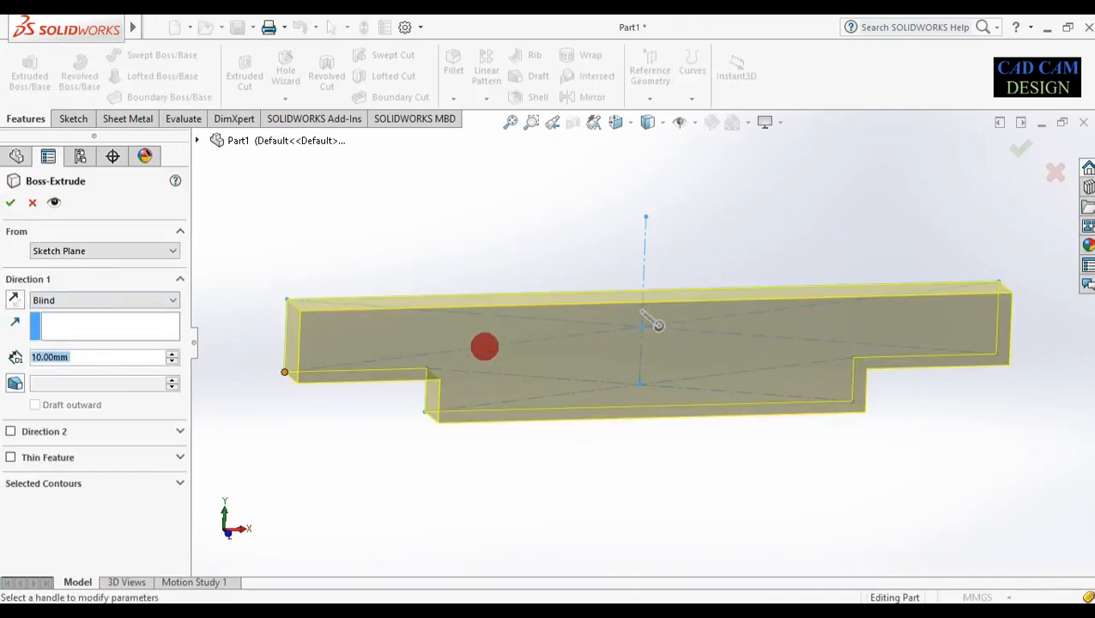
# Extrude the stepped profile 75 mm using the Mid Plane end condition
pyautogui.click(173, 302)
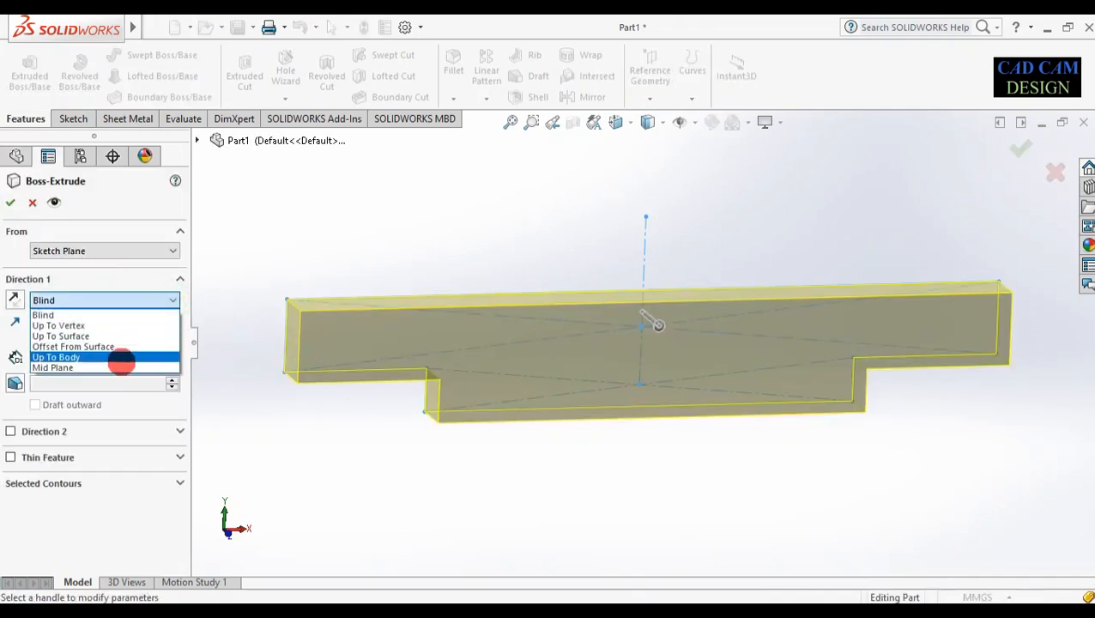
pyautogui.click(119, 367)
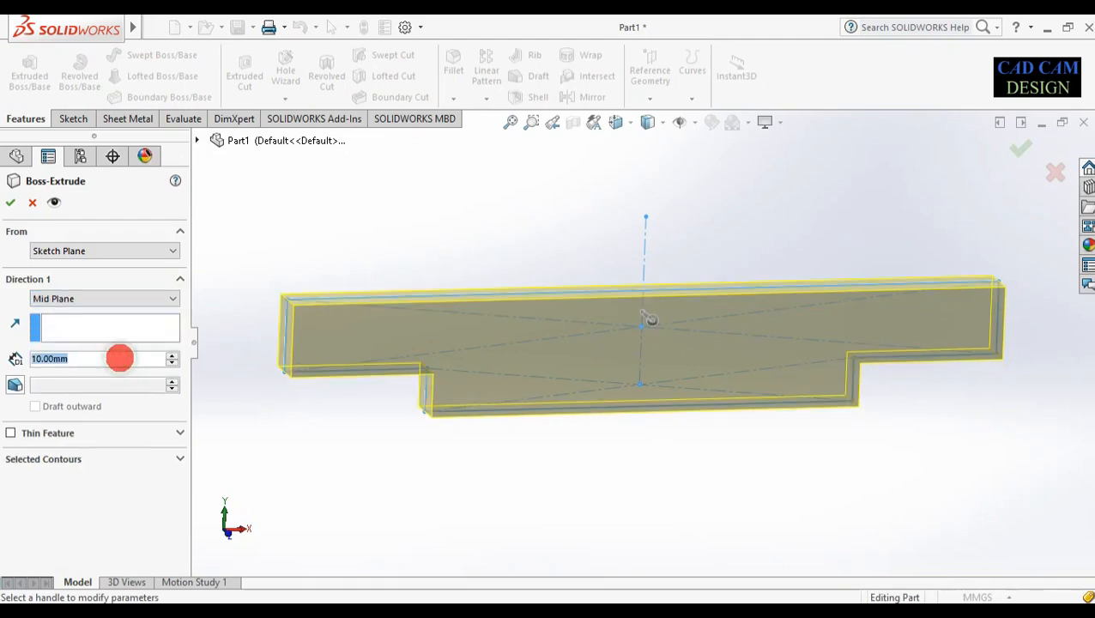
pyautogui.write('75')
pyautogui.press('Return')
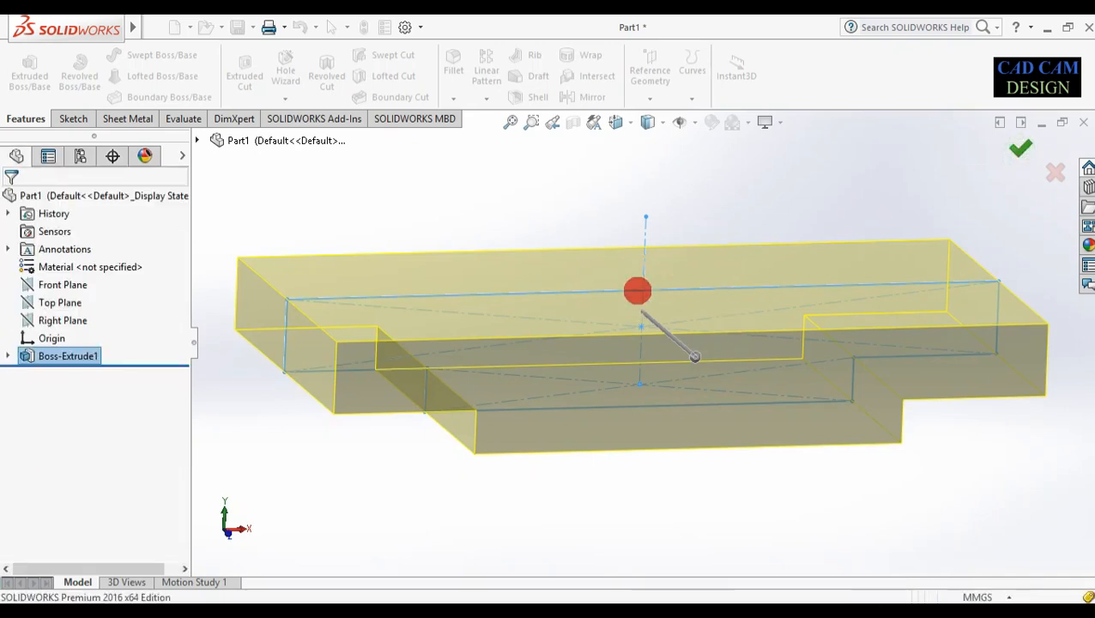
pyautogui.click(516, 305)
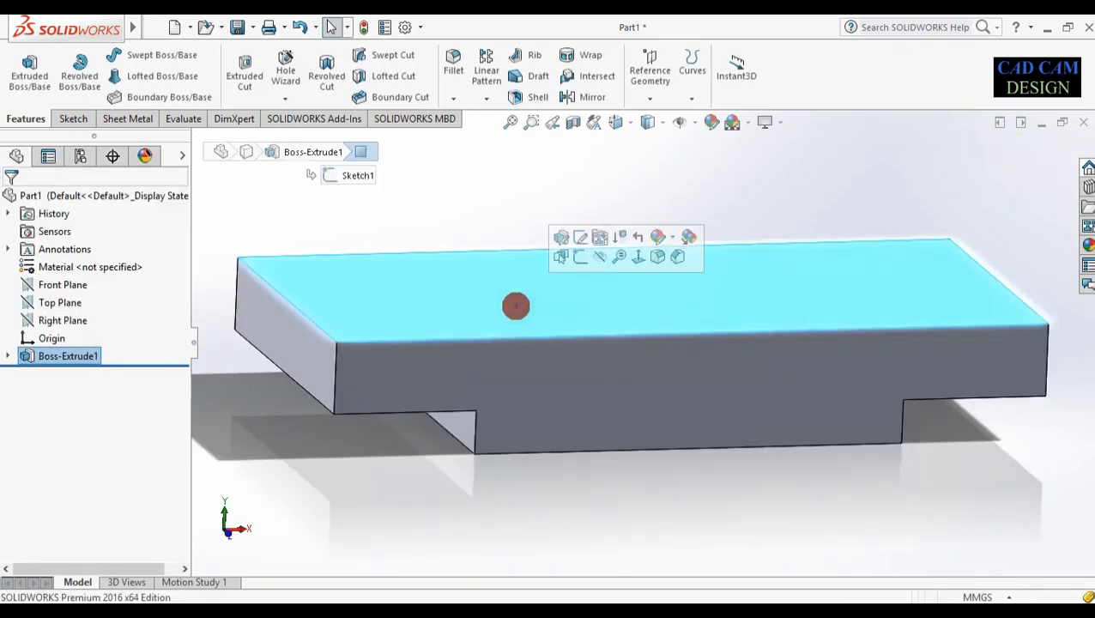
# Start a sketch on the plate's top face, view it Normal To, and draw an origin-centred circle
pyautogui.click(581, 256)
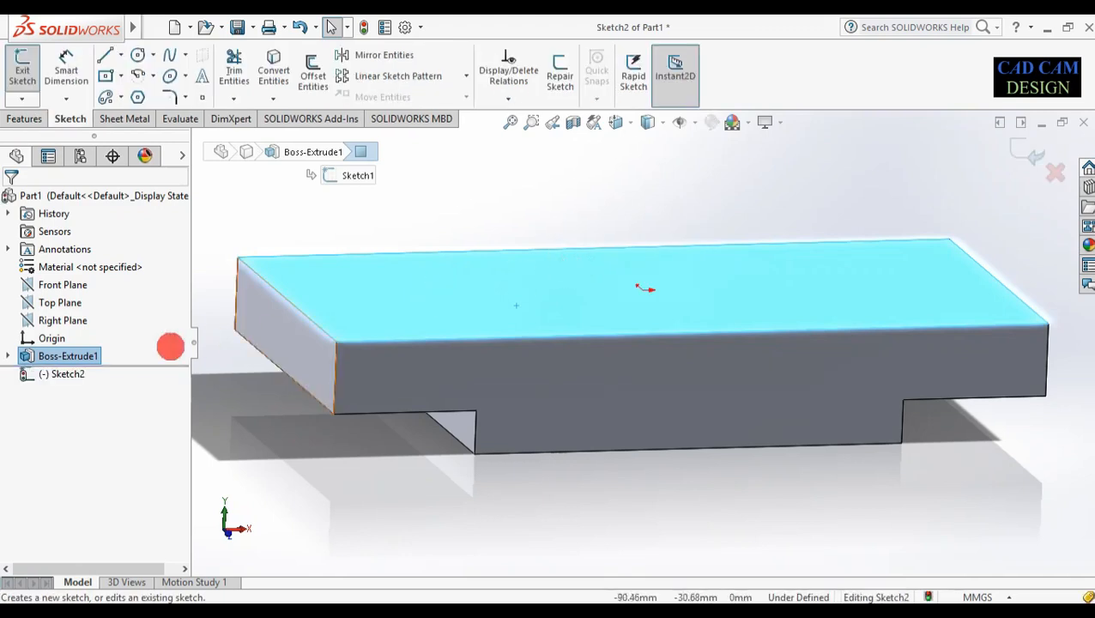
pyautogui.rightClick(79, 375)
pyautogui.click(75, 375)
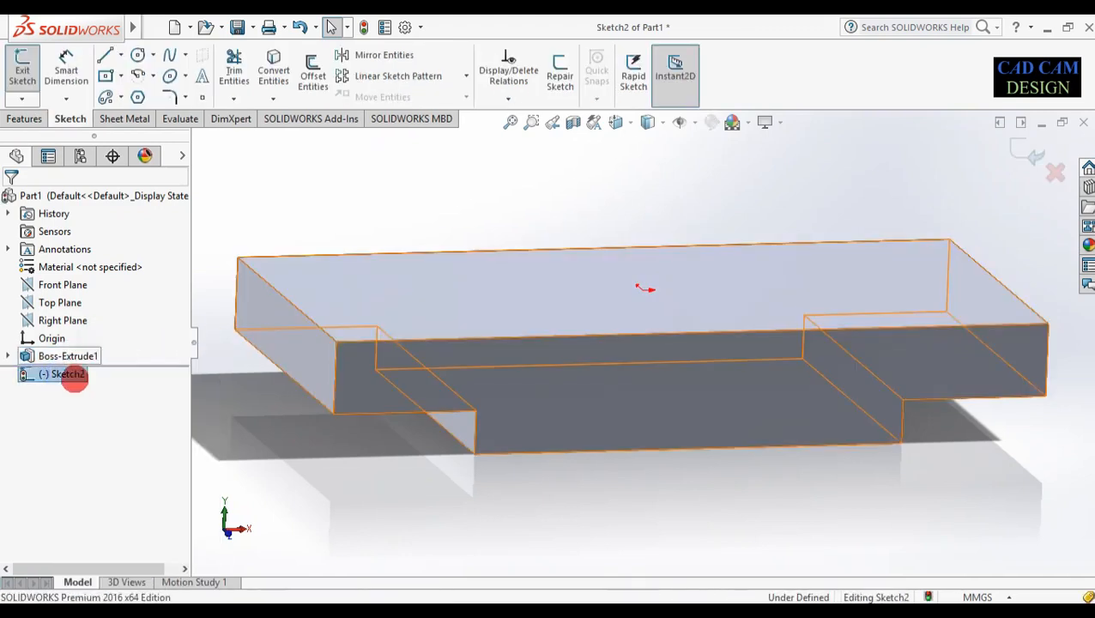
pyautogui.rightClick(75, 375)
pyautogui.click(105, 349)
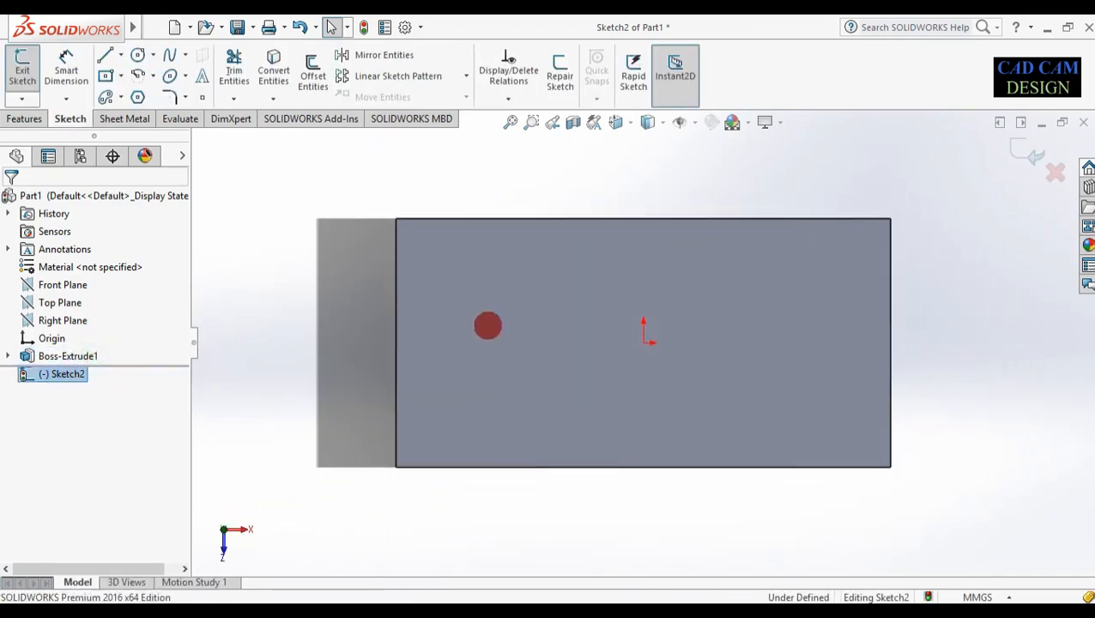
pyautogui.click(138, 55)
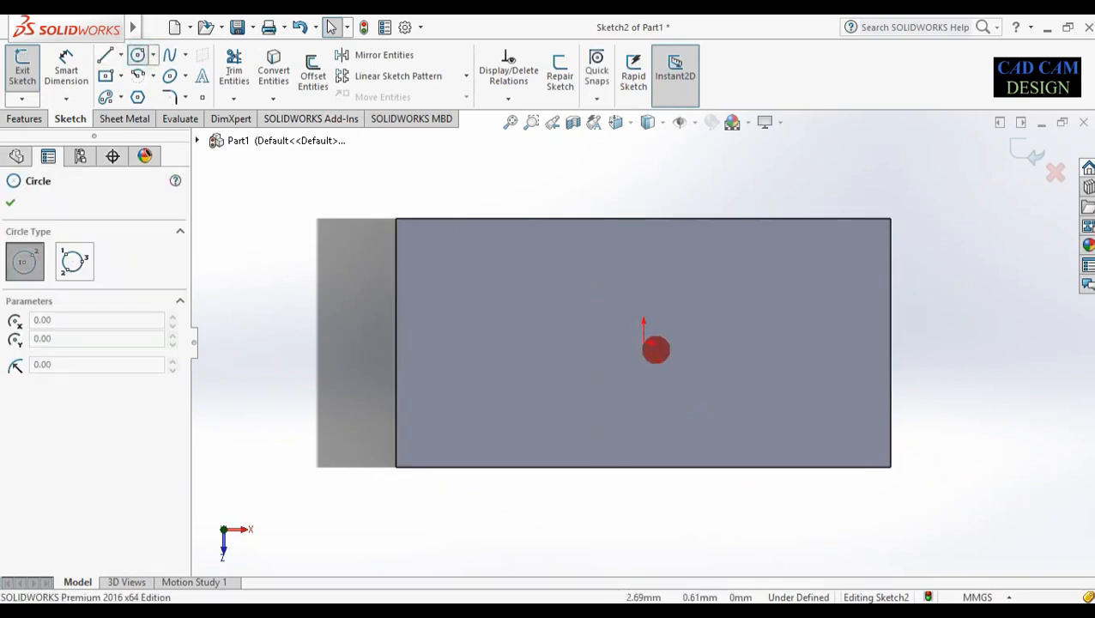
pyautogui.click(643, 342)
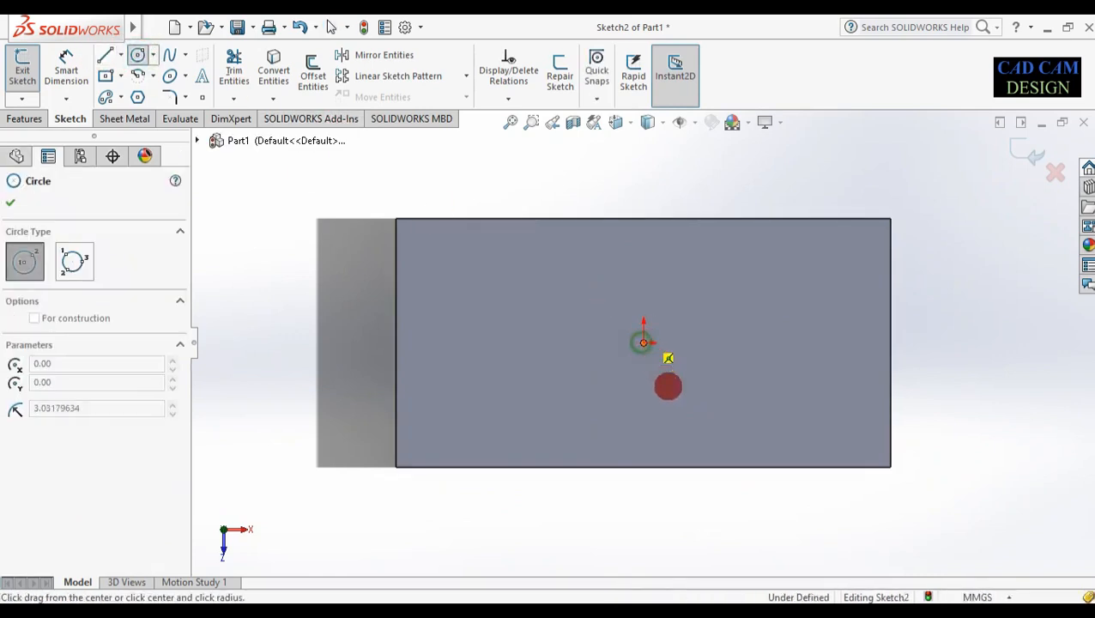
pyautogui.click(689, 418)
# Dimension the circle to 52 mm diameter and exit the sketch
pyautogui.moveTo(743, 512); pyautogui.dragTo(758, 190, button='right')
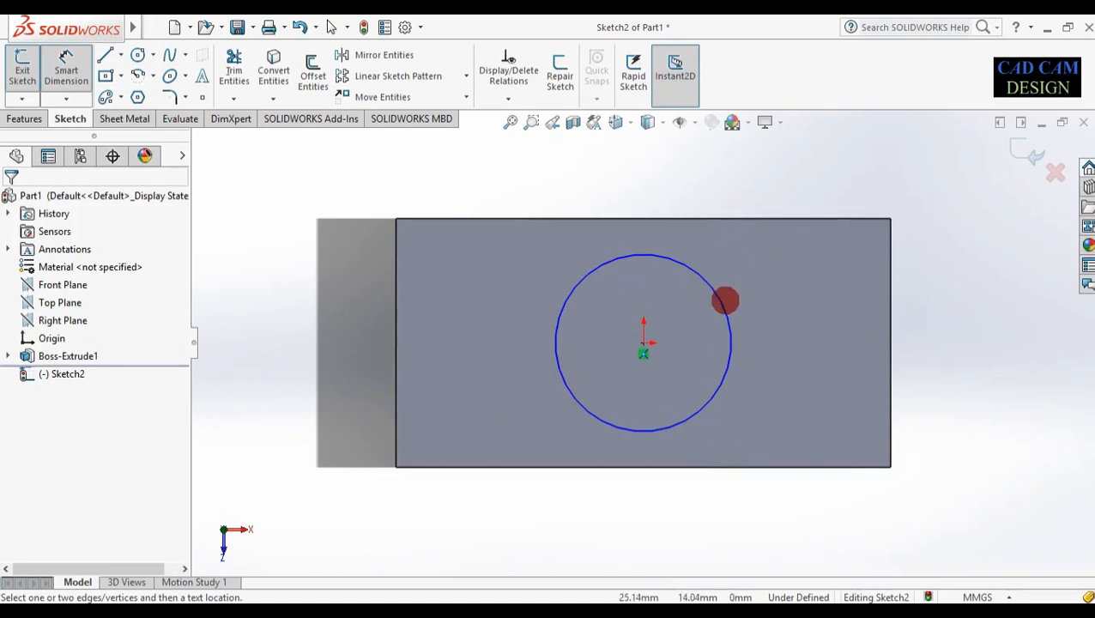
pyautogui.click(724, 306)
pyautogui.click(777, 312)
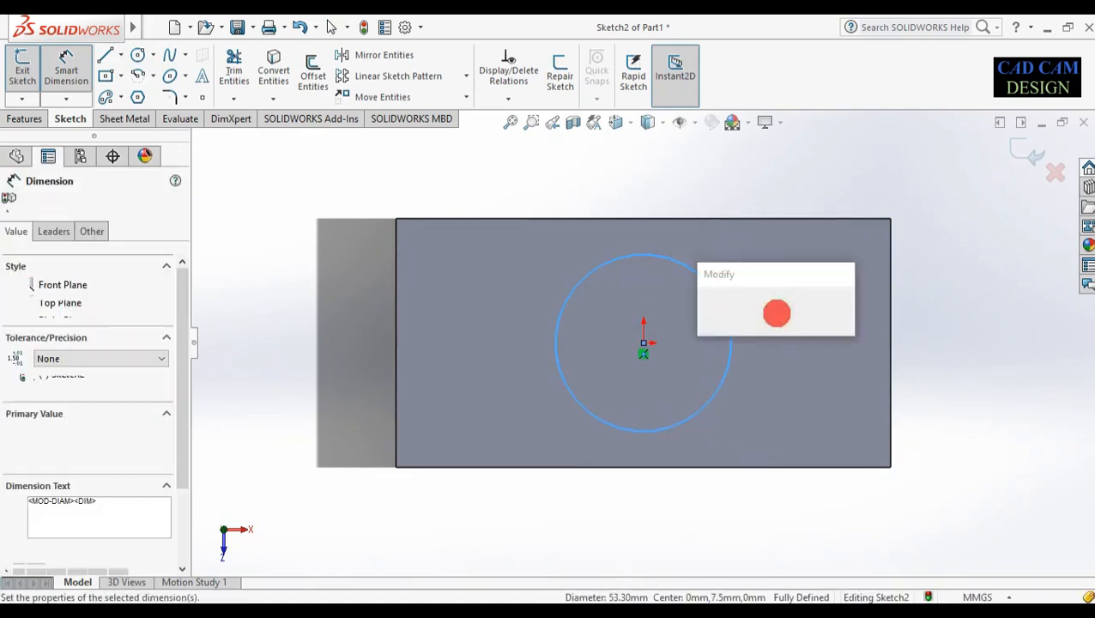
pyautogui.write('50')
pyautogui.press('Return')
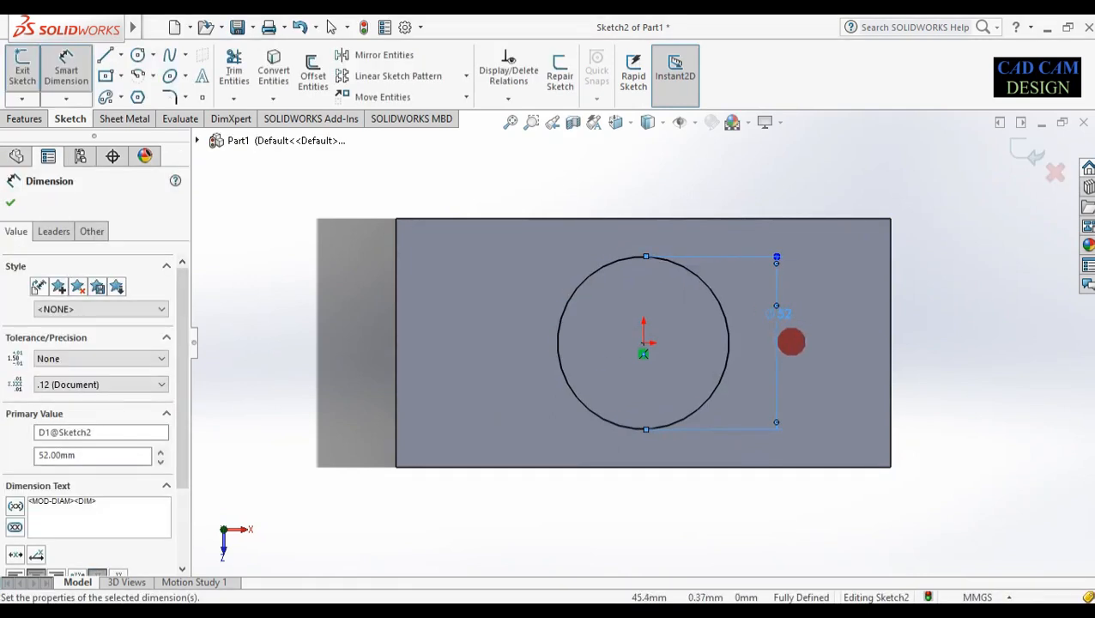
pyautogui.click(1021, 152)
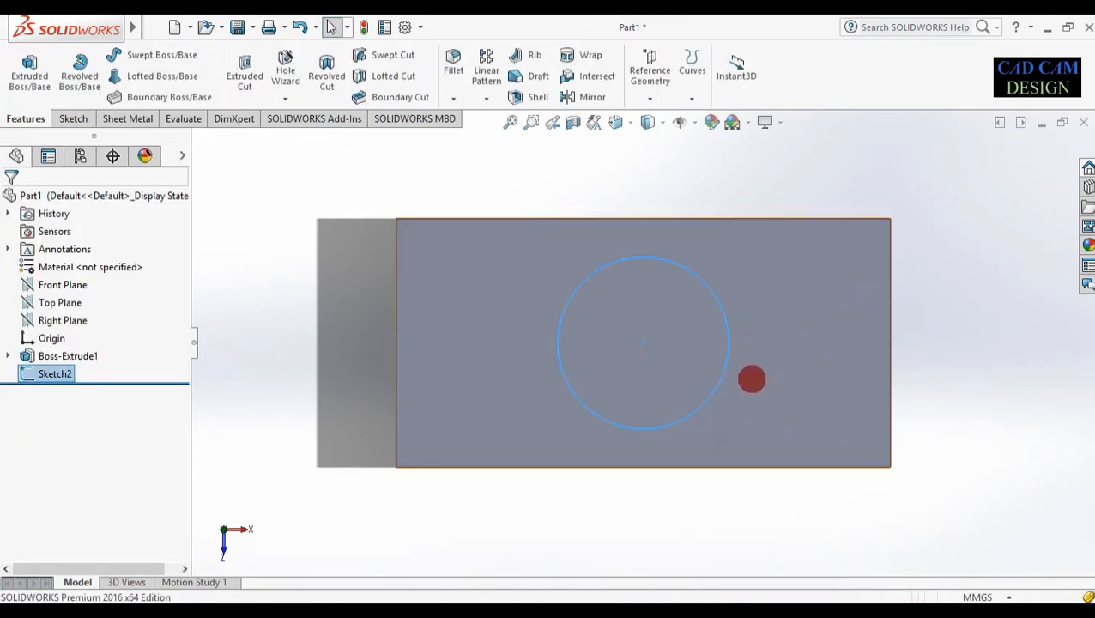
# Extrude the 52 mm circle 55 mm Blind into a cylindrical boss
pyautogui.click(29, 69)
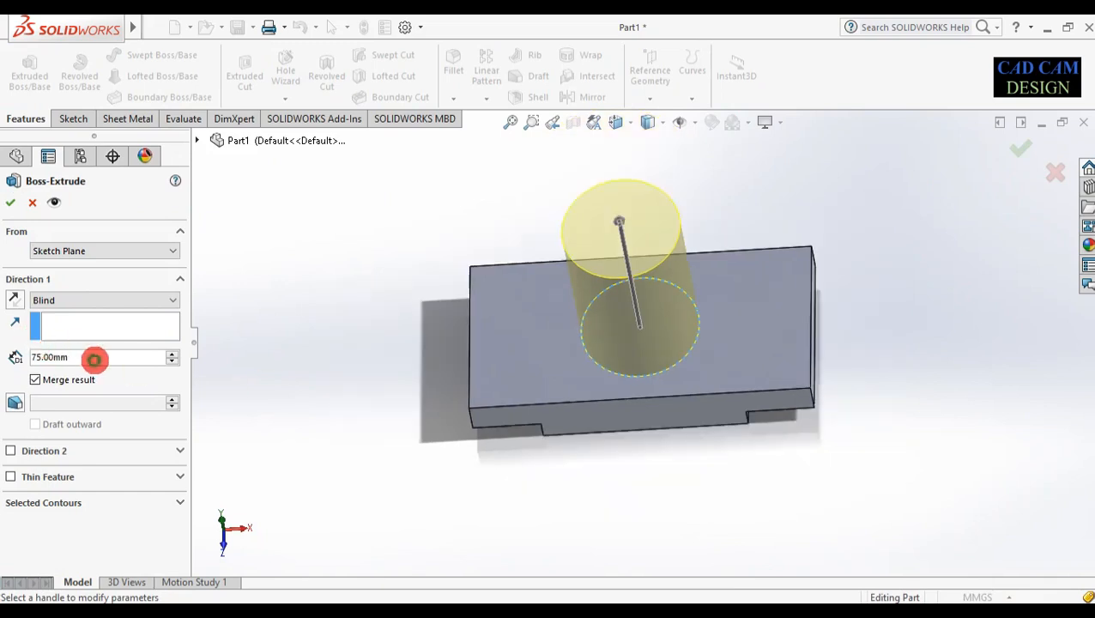
pyautogui.write('55')
pyautogui.press('Return')
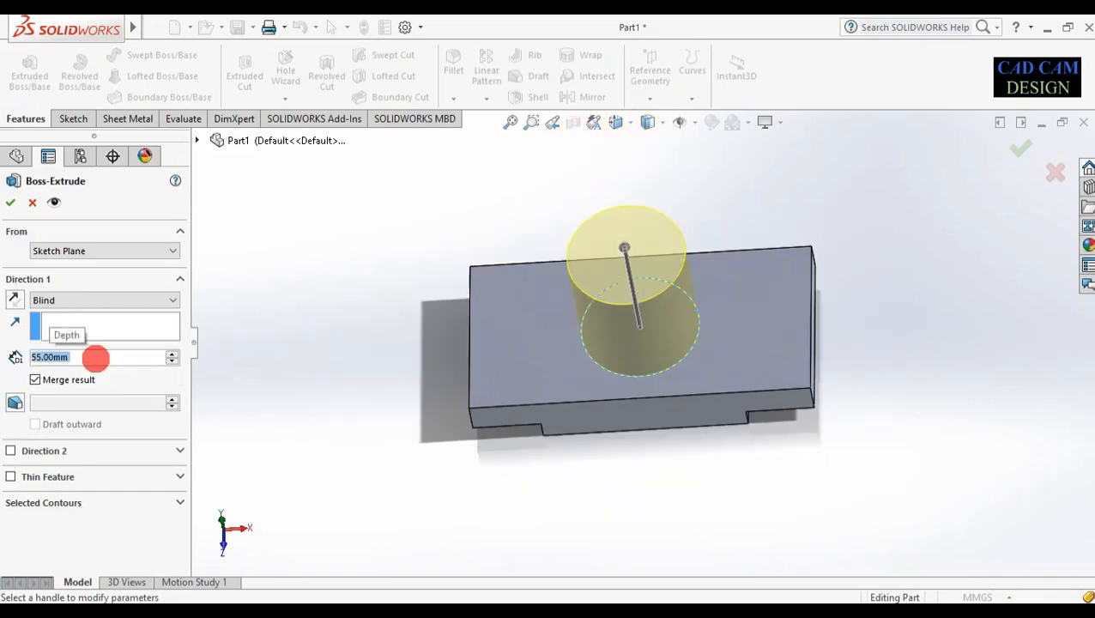
pyautogui.moveTo(571, 459); pyautogui.dragTo(704, 274, button='middle')
pyautogui.moveTo(677, 153); pyautogui.dragTo(848, 201, button='middle')
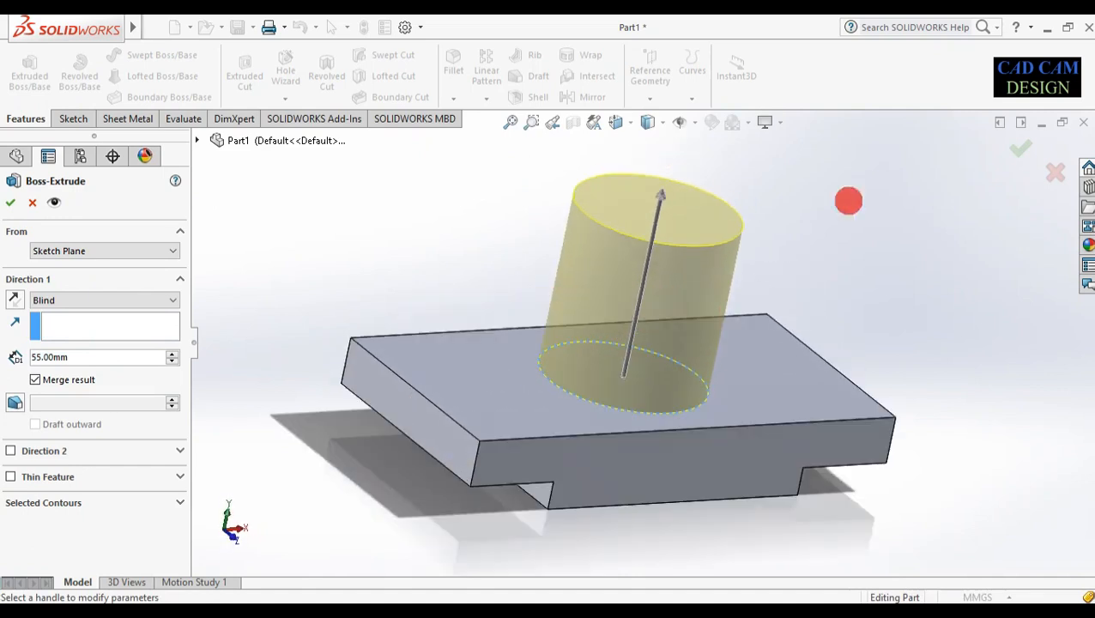
pyautogui.click(1021, 146)
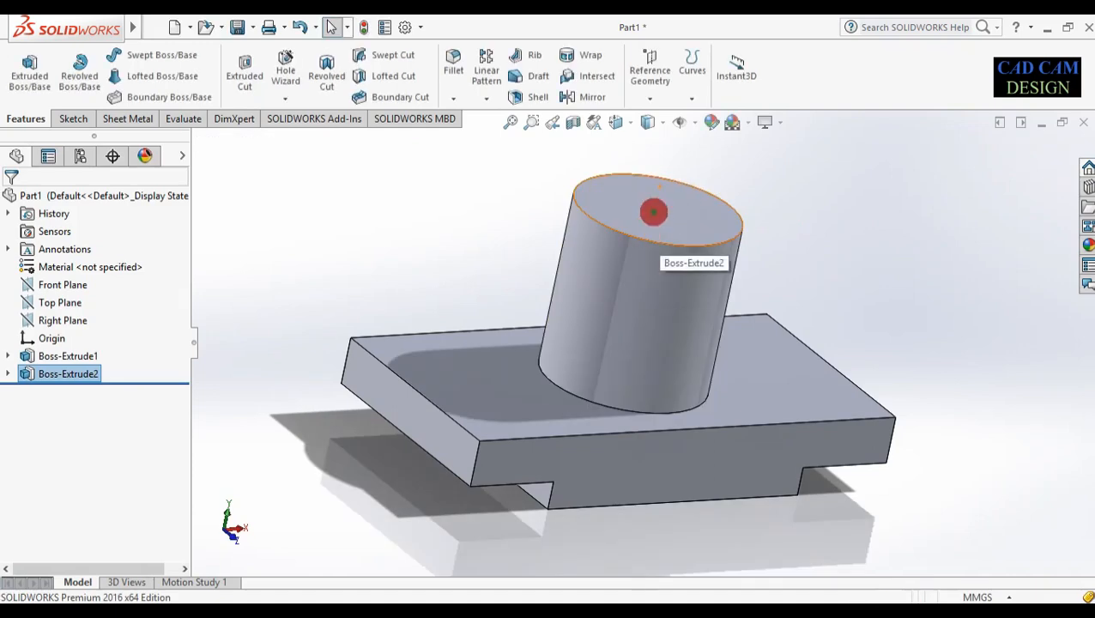
pyautogui.click(652, 211)
# Start a sketch on the cylinder top, view it Normal To, and draw an origin-centred circle
pyautogui.click(720, 164)
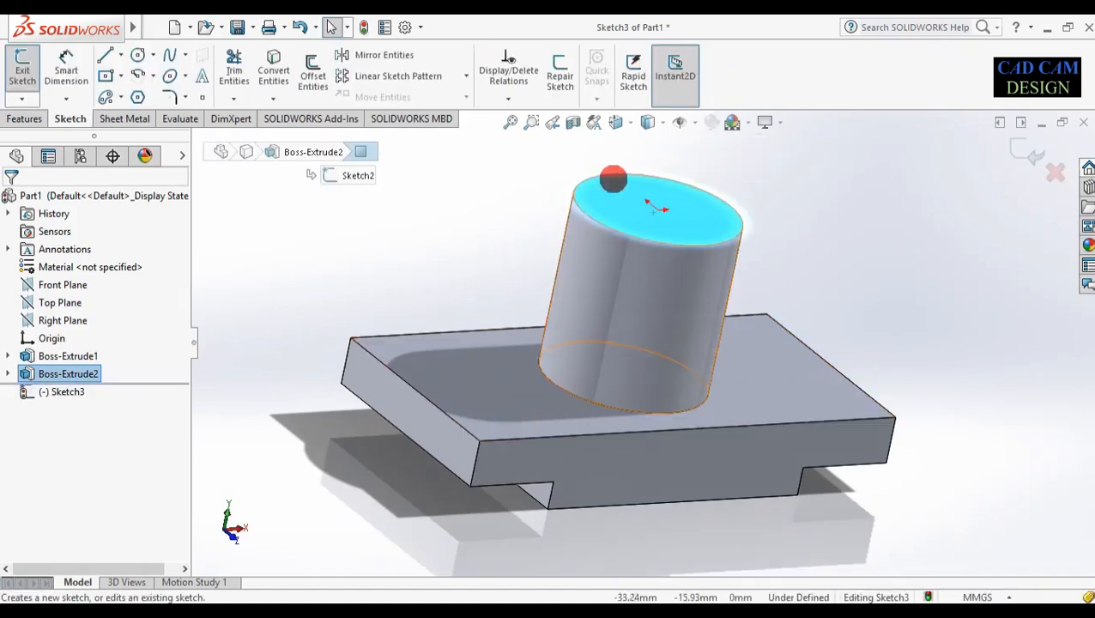
pyautogui.rightClick(65, 391)
pyautogui.click(98, 350)
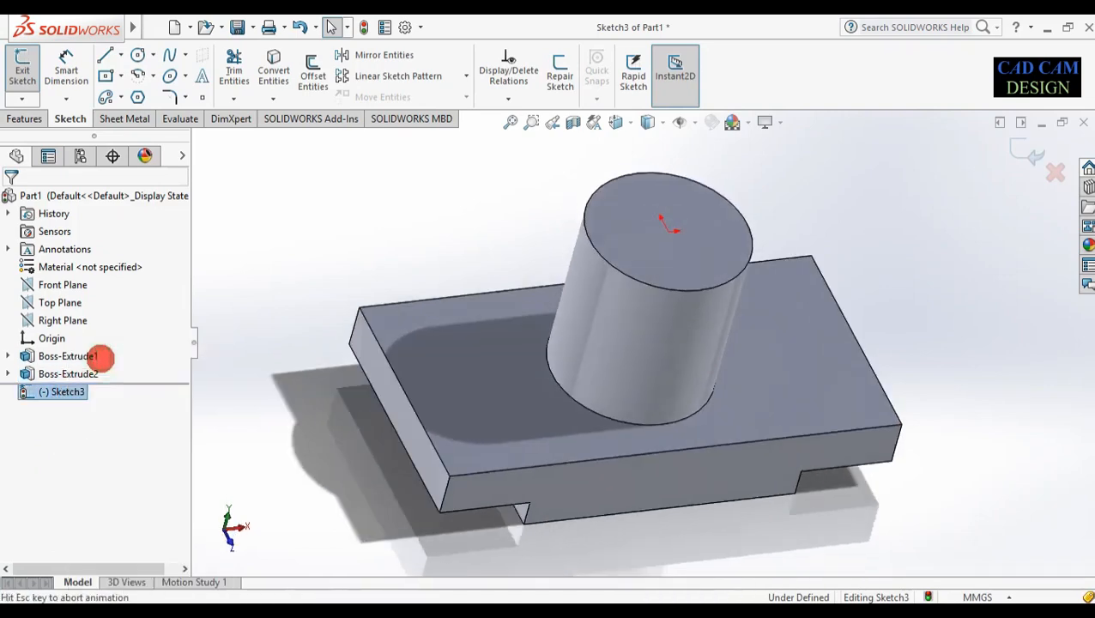
pyautogui.click(137, 55)
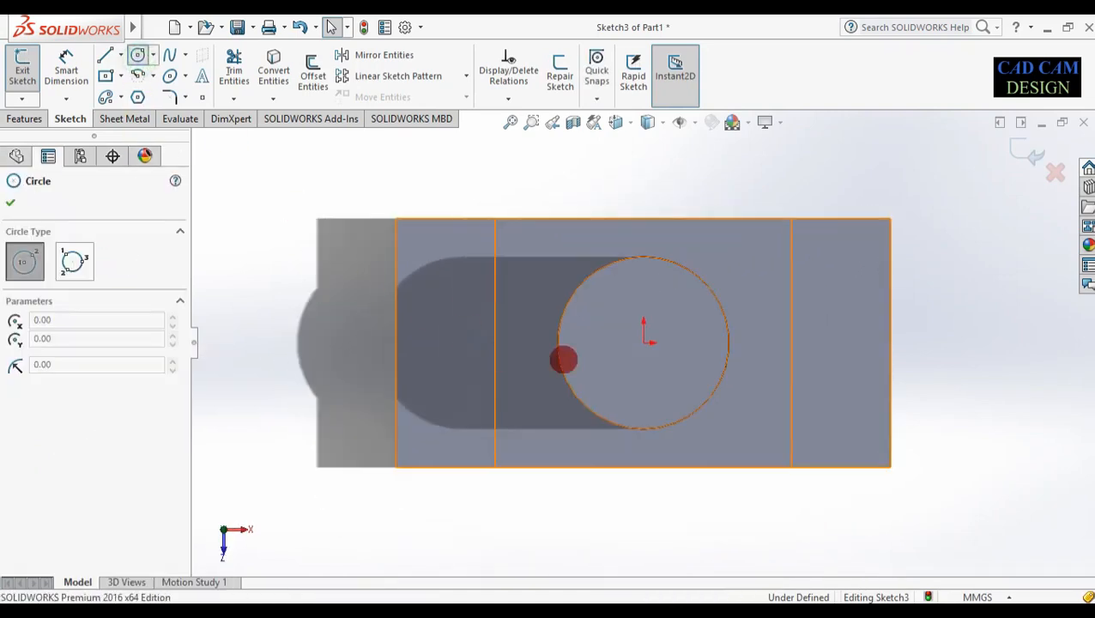
pyautogui.click(644, 343)
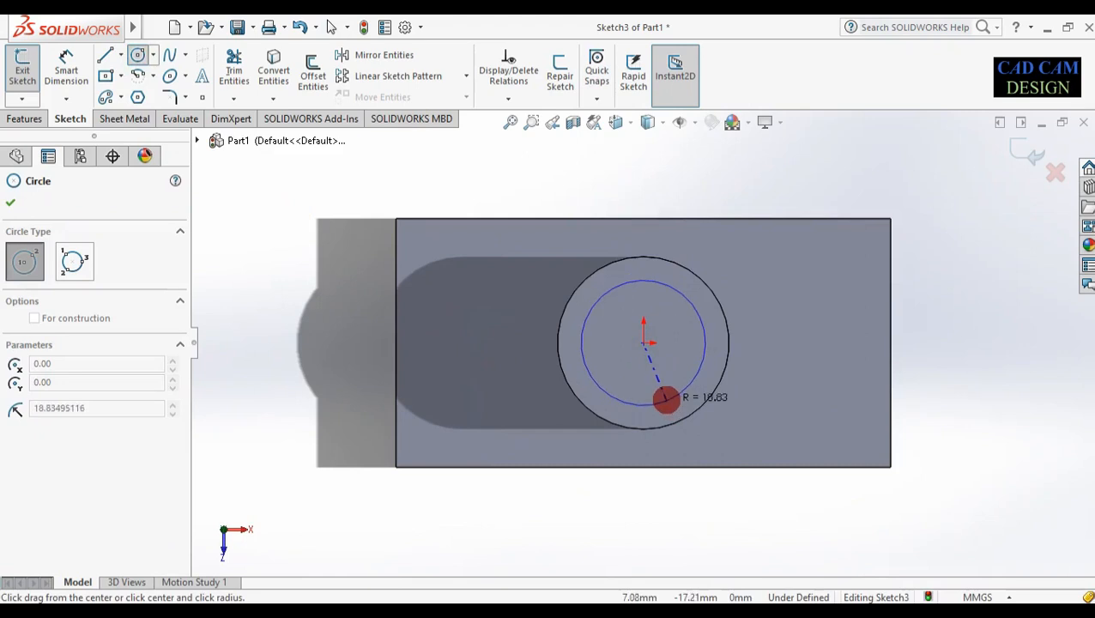
pyautogui.click(663, 400)
# Dimension the inner circle to 35 mm diameter and exit the sketch
pyautogui.moveTo(739, 419); pyautogui.dragTo(735, 274, button='right')
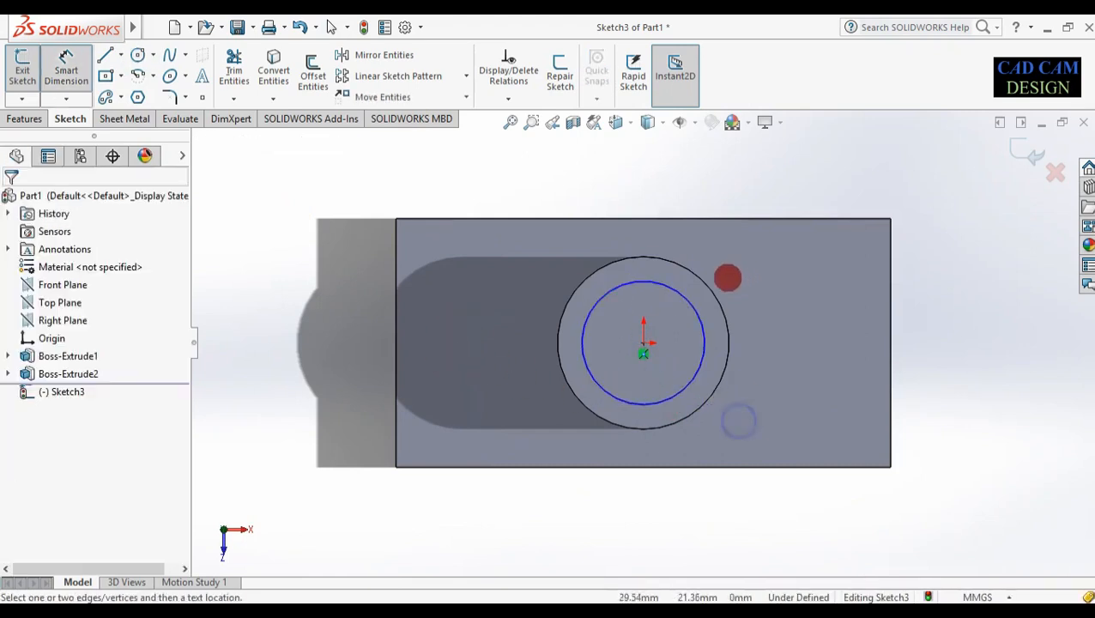
pyautogui.click(689, 311)
pyautogui.click(778, 299)
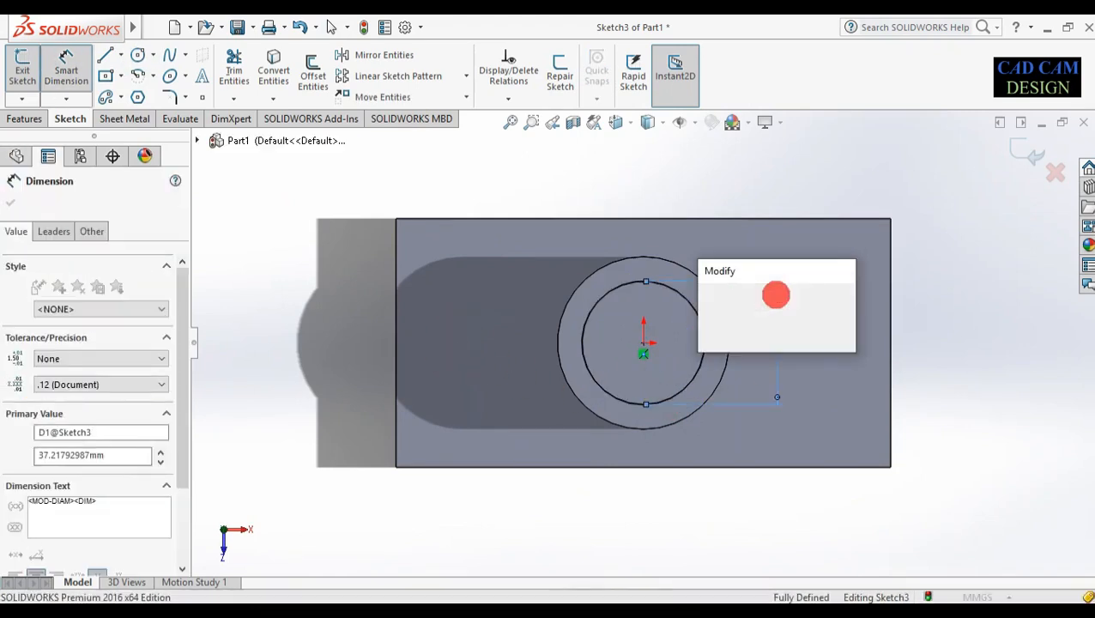
pyautogui.write('35')
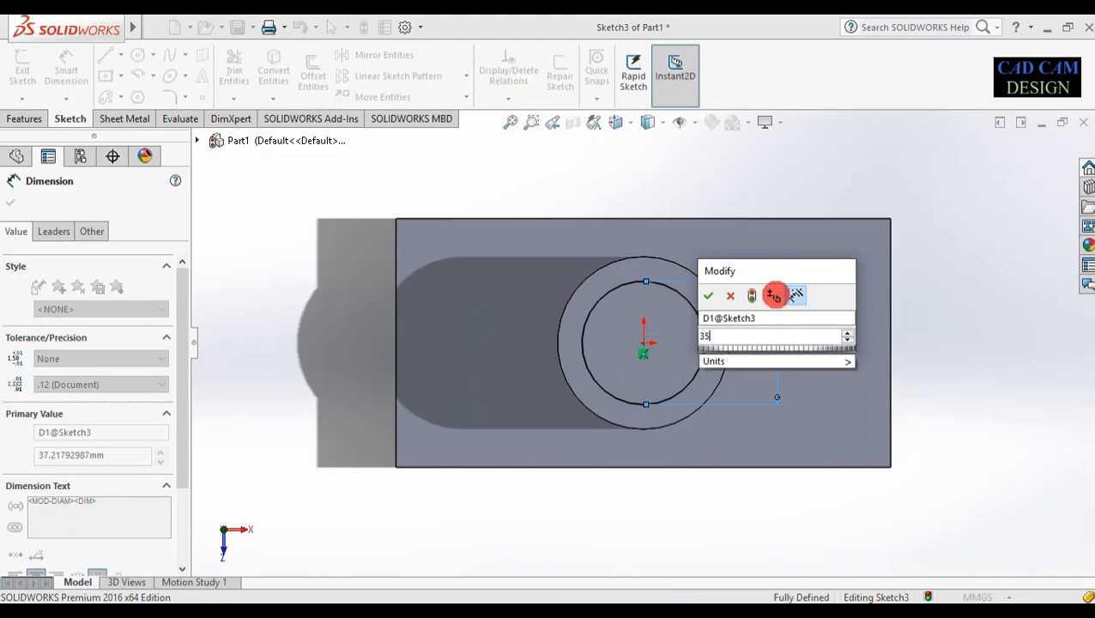
pyautogui.press('Return')
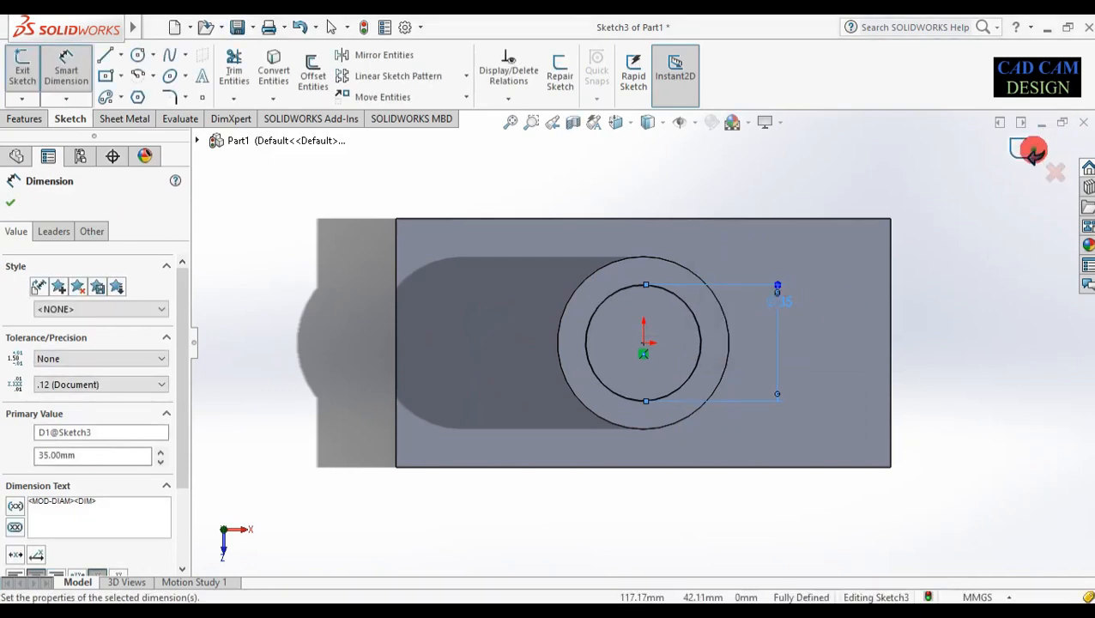
pyautogui.click(1033, 150)
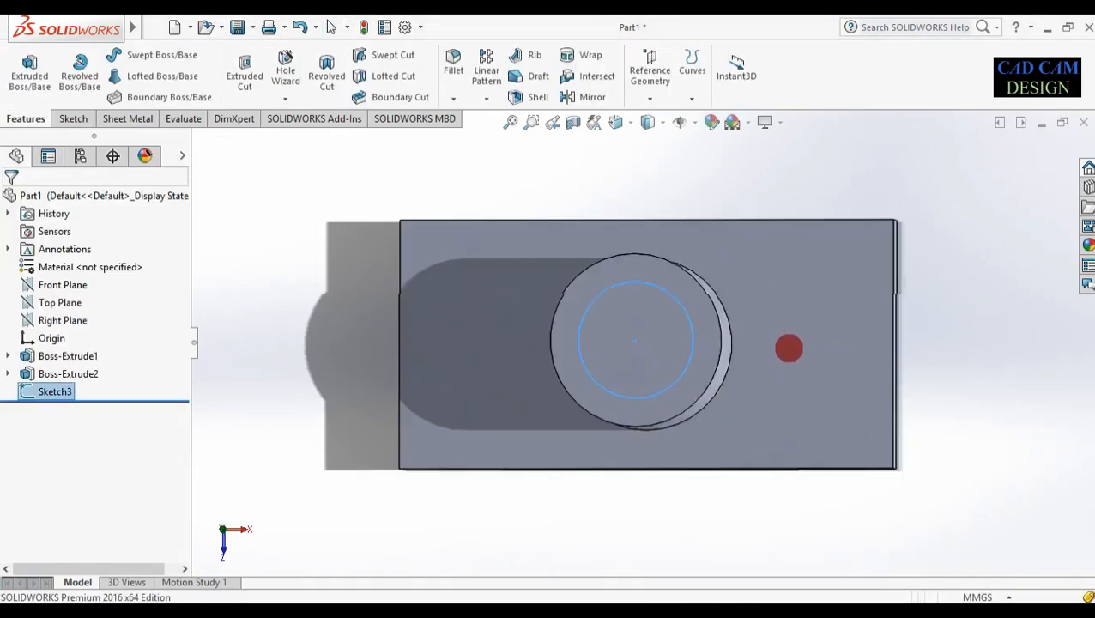
# Cut the 35 mm circle Through All, boring a hole through the boss and plate
pyautogui.moveTo(788, 347); pyautogui.dragTo(753, 234, button='middle')
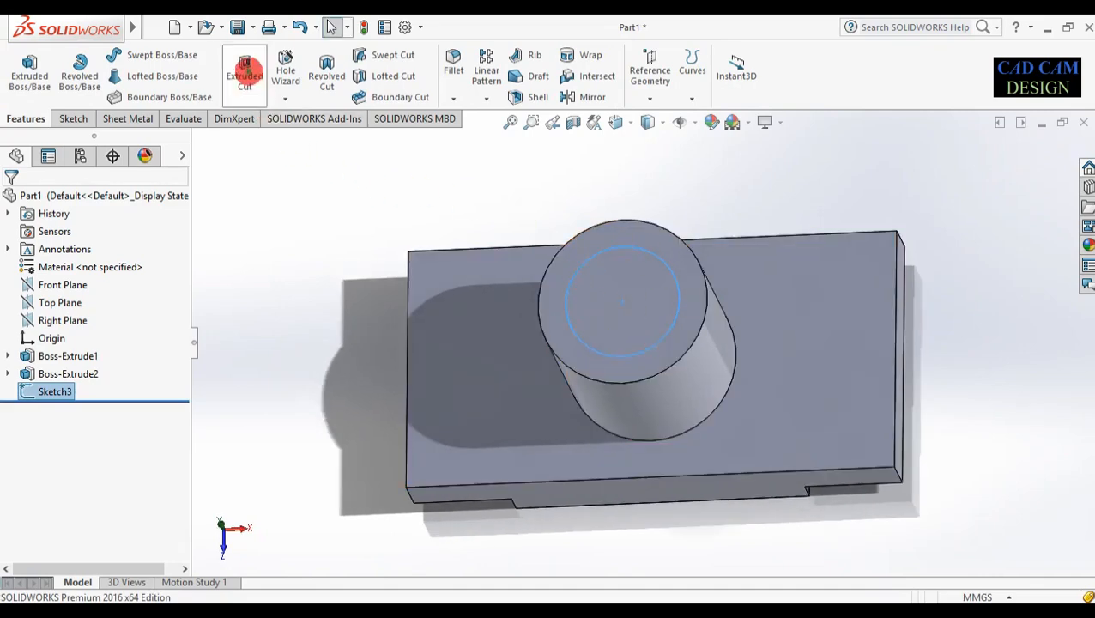
pyautogui.click(245, 73)
pyautogui.moveTo(699, 408); pyautogui.dragTo(699, 188, button='middle')
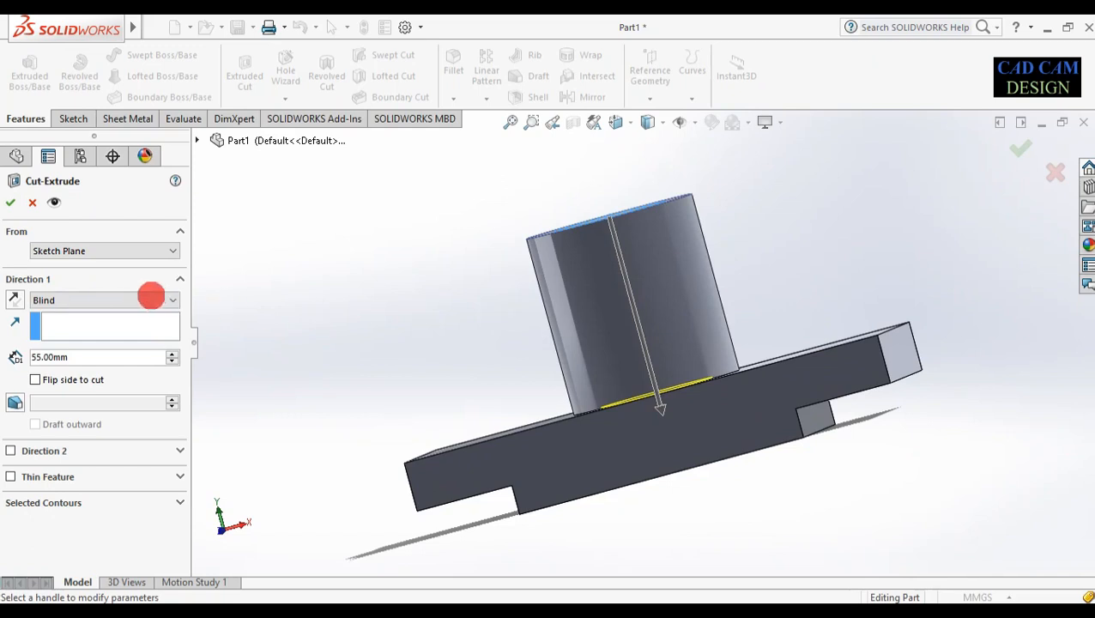
pyautogui.moveTo(428, 372); pyautogui.dragTo(425, 343, button='middle')
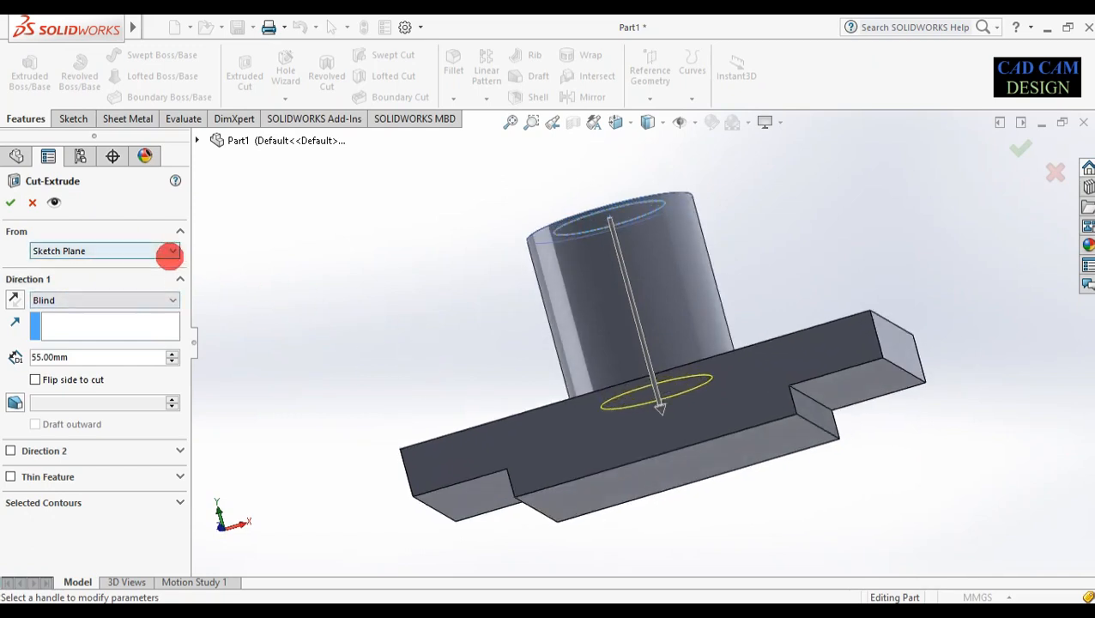
pyautogui.click(157, 300)
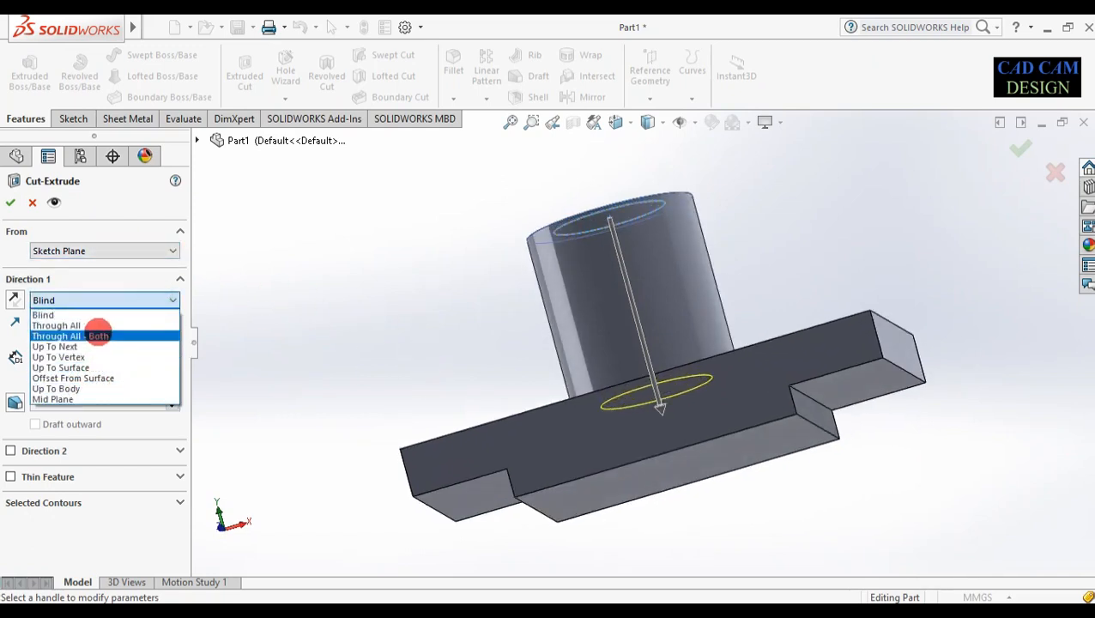
pyautogui.click(57, 326)
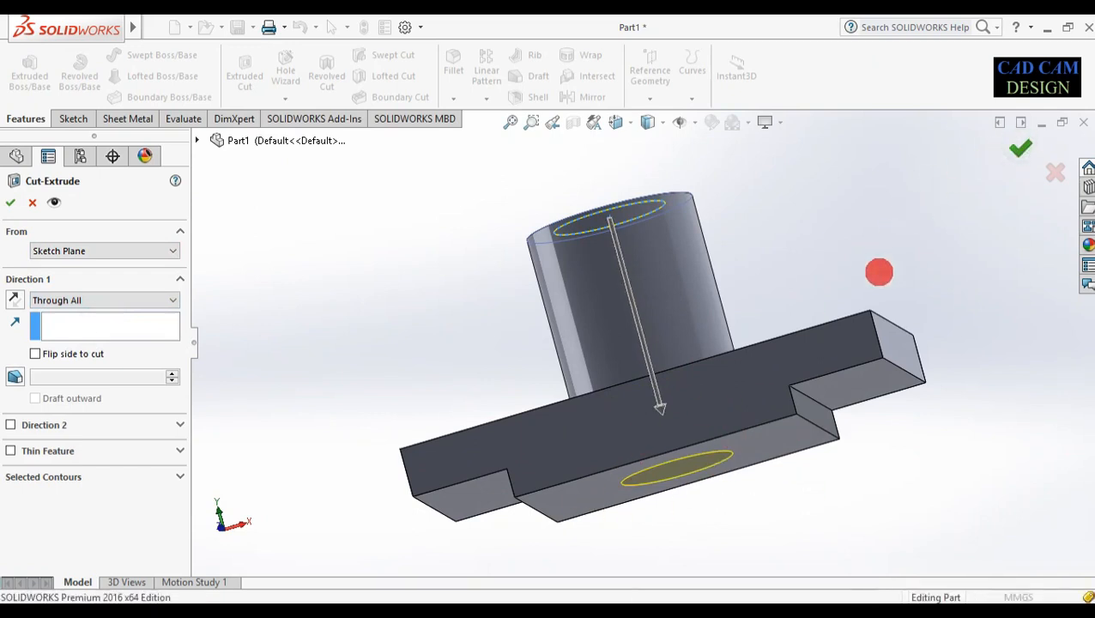
pyautogui.press('Return')
pyautogui.moveTo(753, 408); pyautogui.dragTo(695, 297, button='middle')
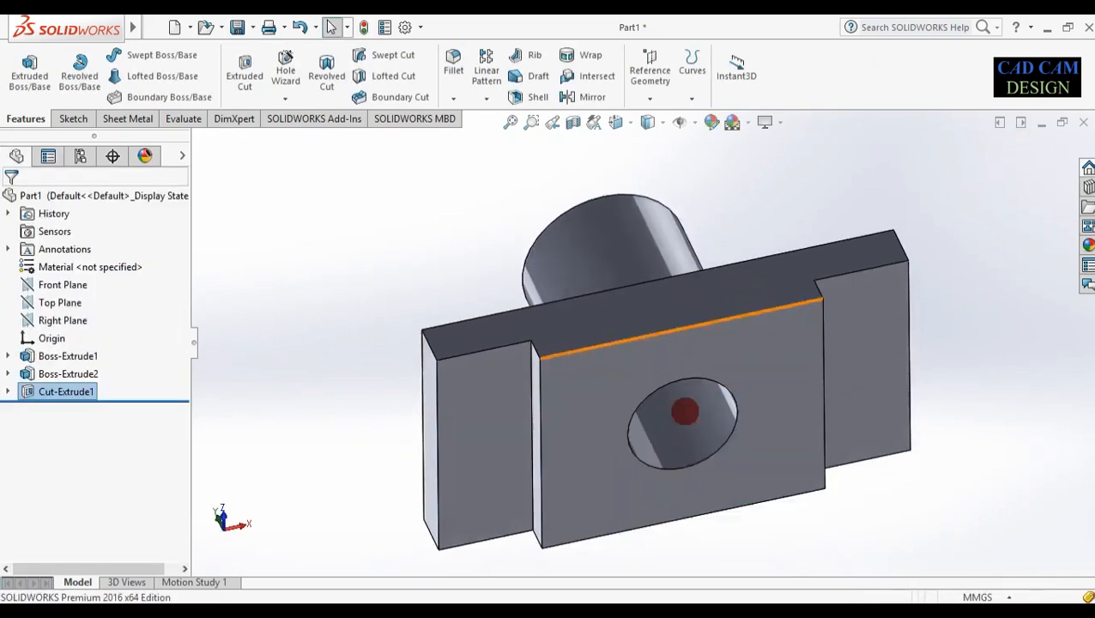
# Start Sketch4 on the flat face around the hole and view it face-on
pyautogui.click(763, 467)
pyautogui.click(828, 421)
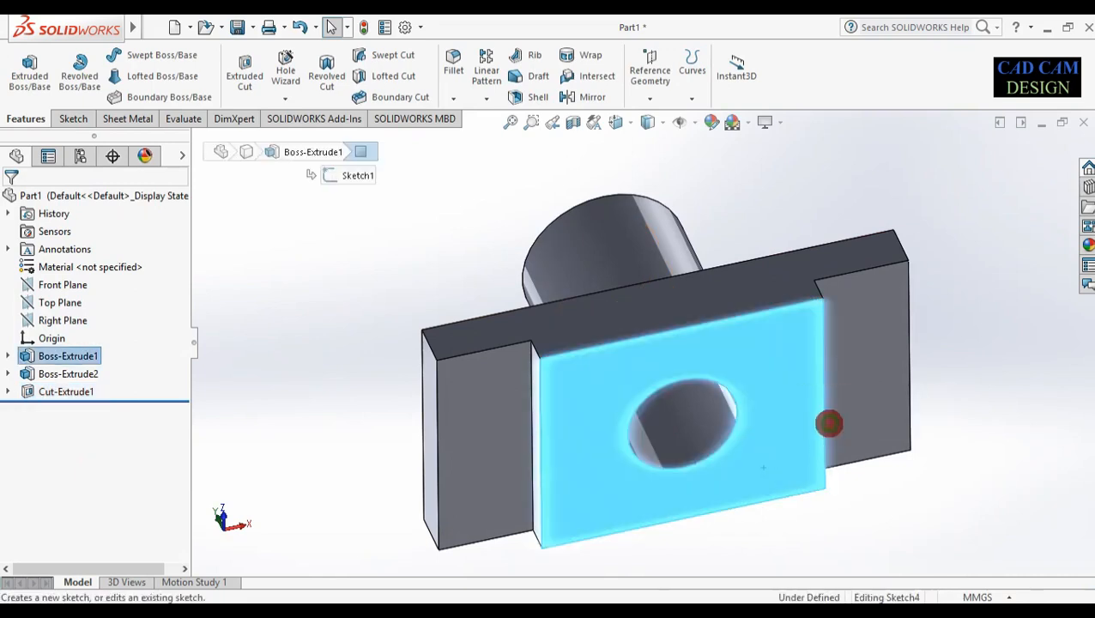
pyautogui.rightClick(54, 410)
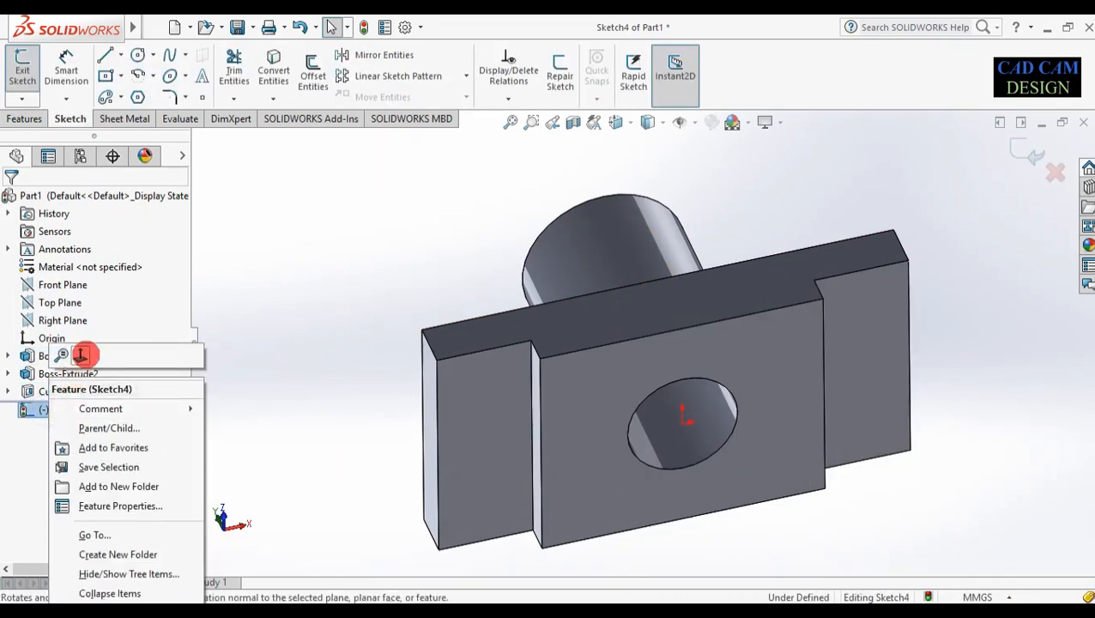
pyautogui.click(85, 356)
# Draw an origin-centred circle around the hole, dimension it Ø45 mm (corrected from 42), and exit
pyautogui.click(136, 54)
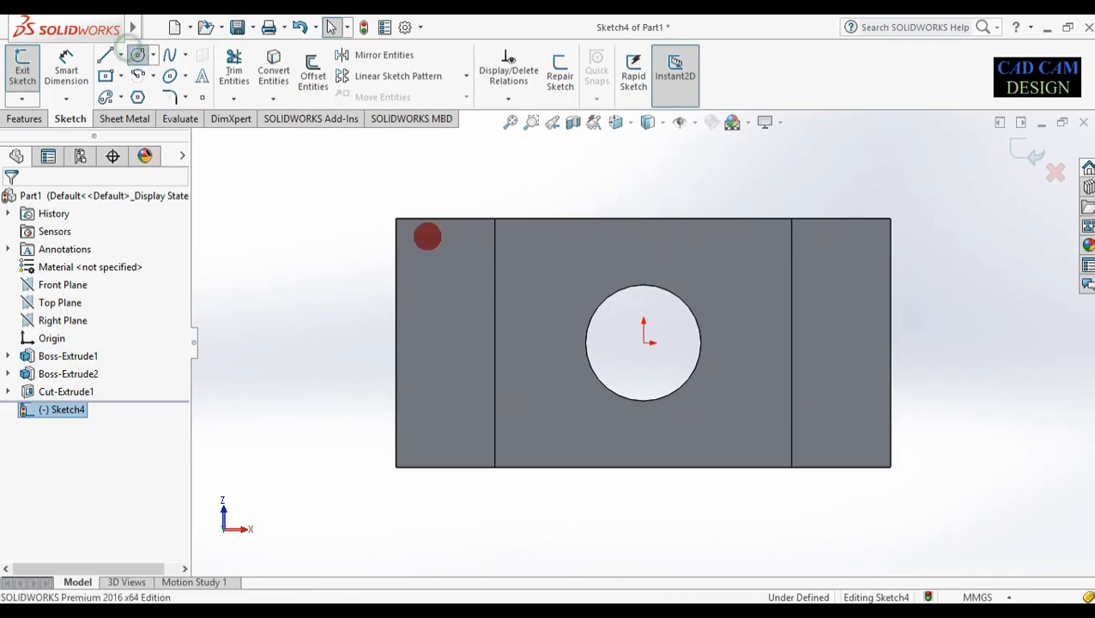
pyautogui.click(644, 343)
pyautogui.click(723, 376)
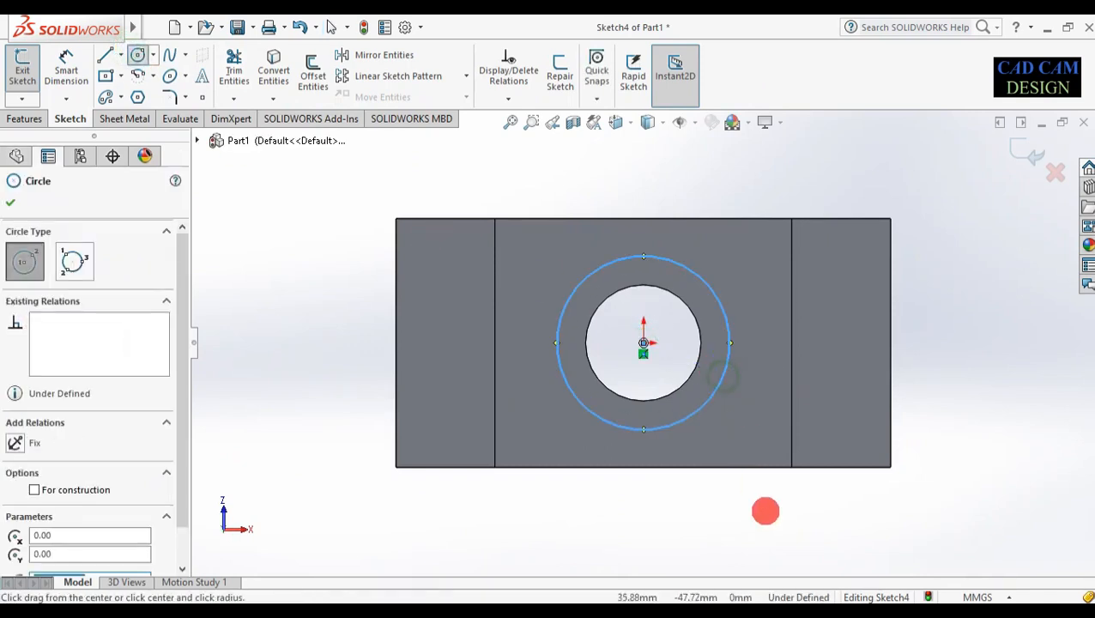
pyautogui.moveTo(765, 511); pyautogui.dragTo(751, 315, button='right')
pyautogui.click(726, 316)
pyautogui.click(761, 317)
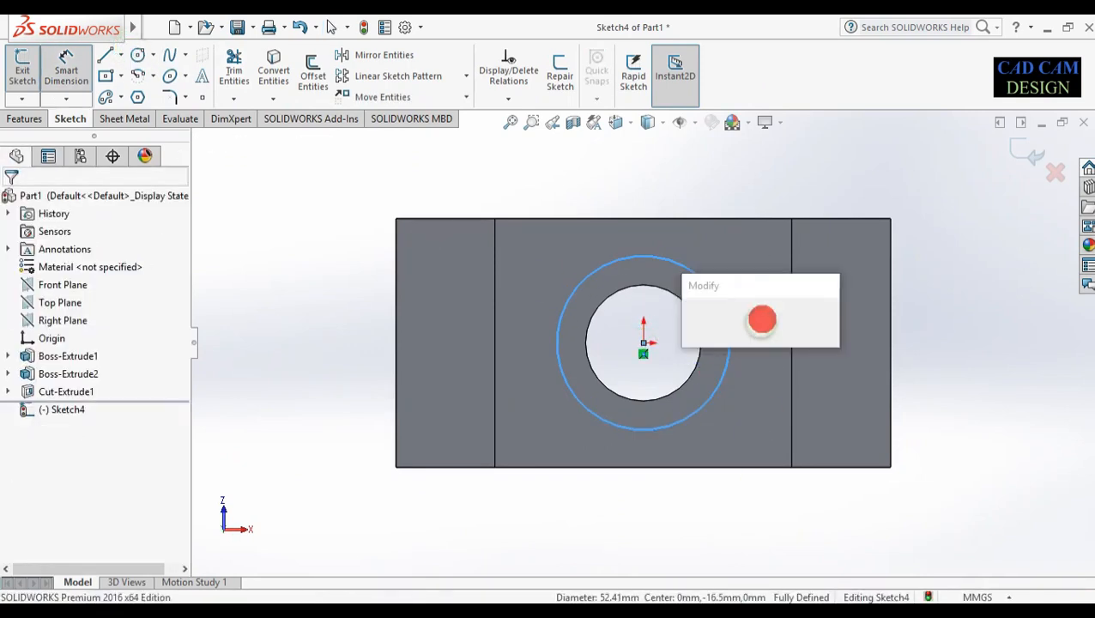
pyautogui.write('42')
pyautogui.press('Return')
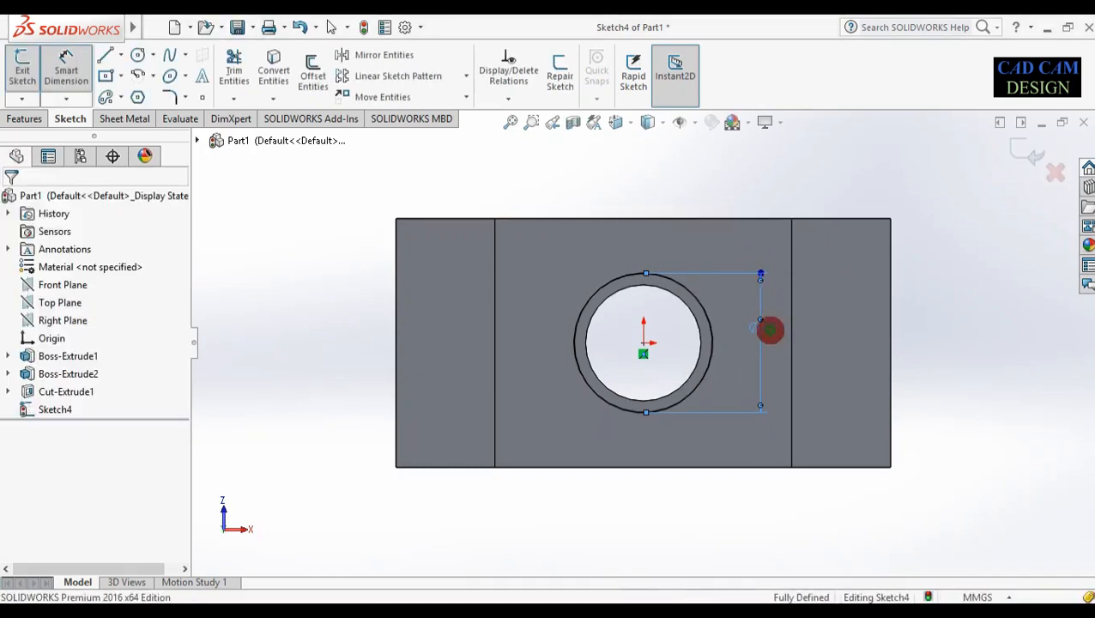
pyautogui.doubleClick(771, 330)
pyautogui.write('45')
pyautogui.press('Return')
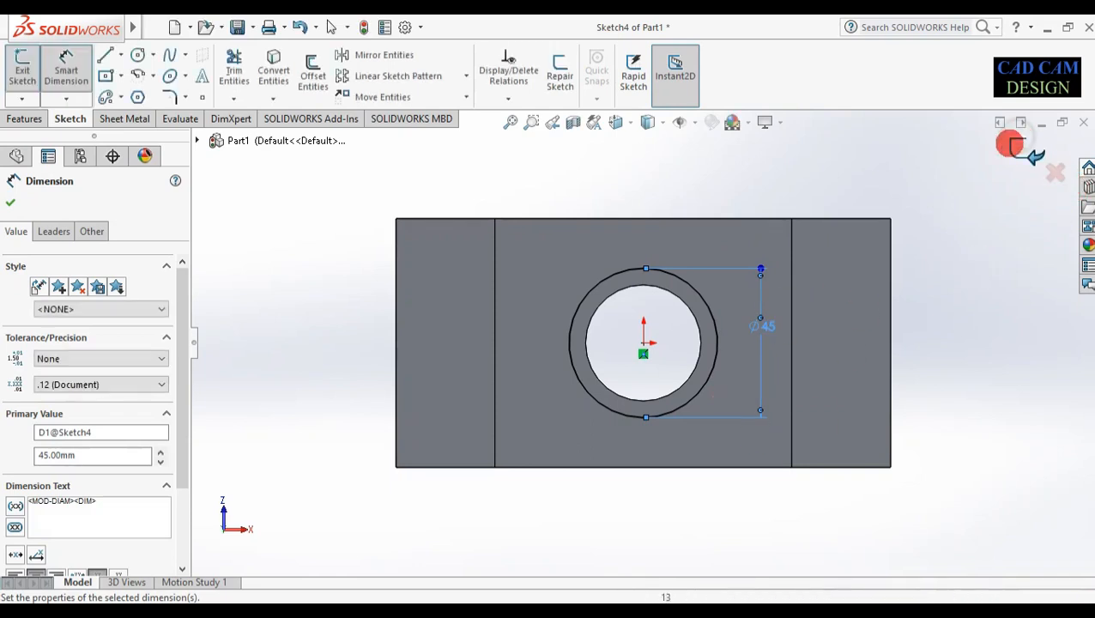
pyautogui.click(1013, 146)
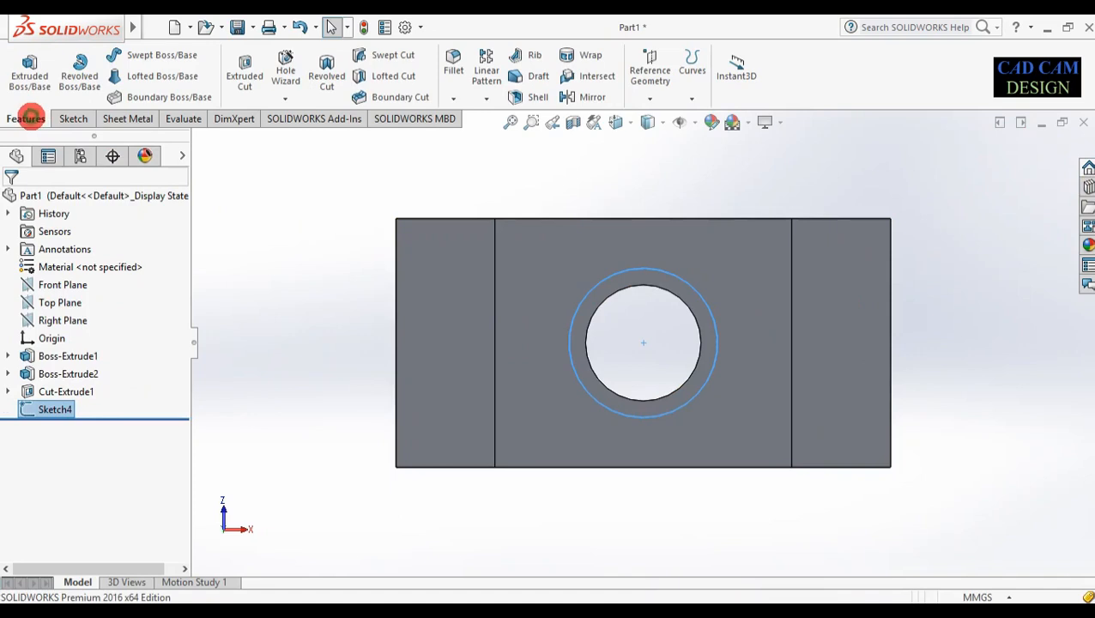
# Cut the Ø45 circle 9 mm Blind into the plate as Cut-Extrude2, then turn to the top face
pyautogui.click(246, 71)
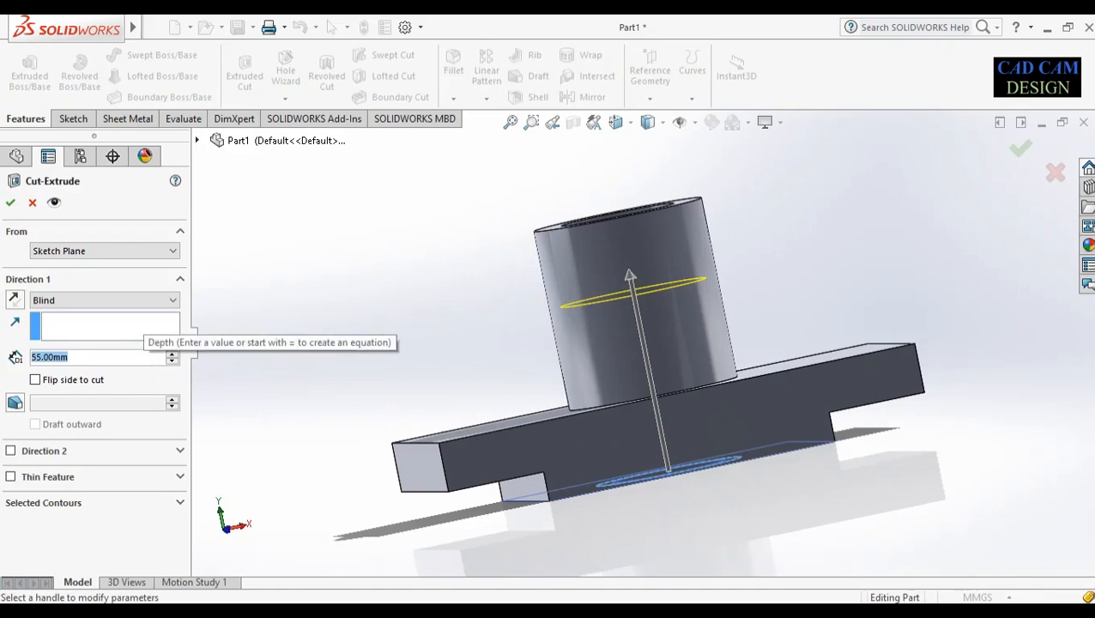
pyautogui.write('9')
pyautogui.press('Return')
pyautogui.moveTo(557, 457); pyautogui.dragTo(635, 406, button='middle')
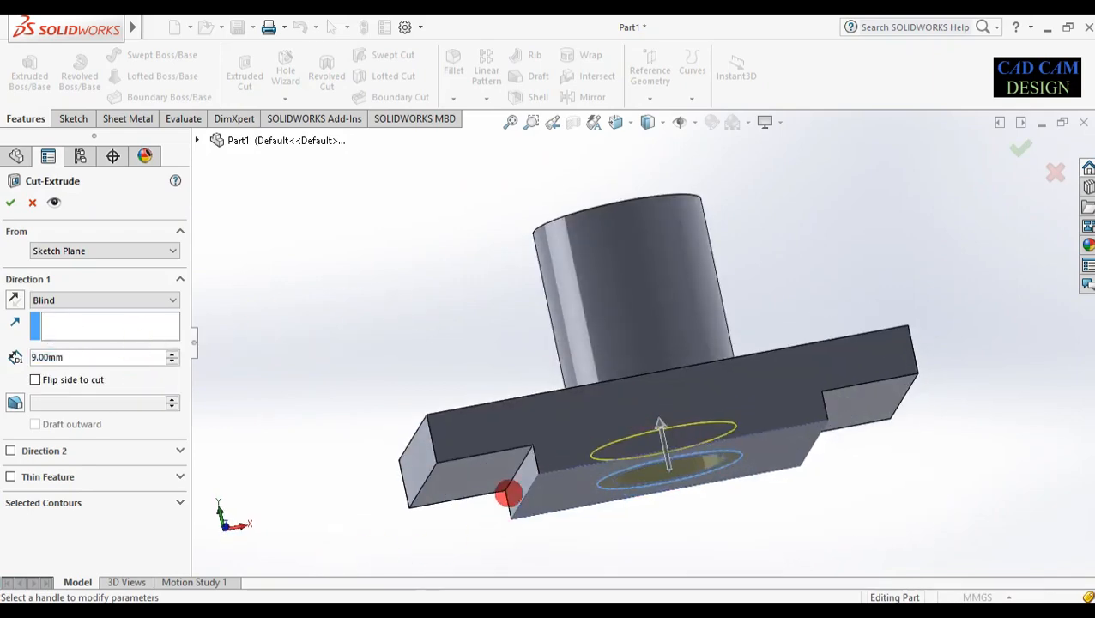
pyautogui.click(1020, 142)
pyautogui.moveTo(979, 284)
pyautogui.mouseDown(button='middle')
pyautogui.moveTo(965, 139)
pyautogui.moveTo(998, 485)
pyautogui.moveTo(983, 246)
pyautogui.moveTo(966, 191)
pyautogui.moveTo(897, 315)
pyautogui.moveTo(902, 193)
pyautogui.moveTo(957, 237)
pyautogui.moveTo(968, 182)
pyautogui.moveTo(978, 269)
pyautogui.moveTo(969, 202)
pyautogui.moveTo(961, 387)
pyautogui.moveTo(516, 391)
pyautogui.mouseUp(button='middle')
pyautogui.click(432, 374)
# Start Sketch5 on the plate's top face-on and draw a small circle near the top-left corner
pyautogui.click(496, 334)
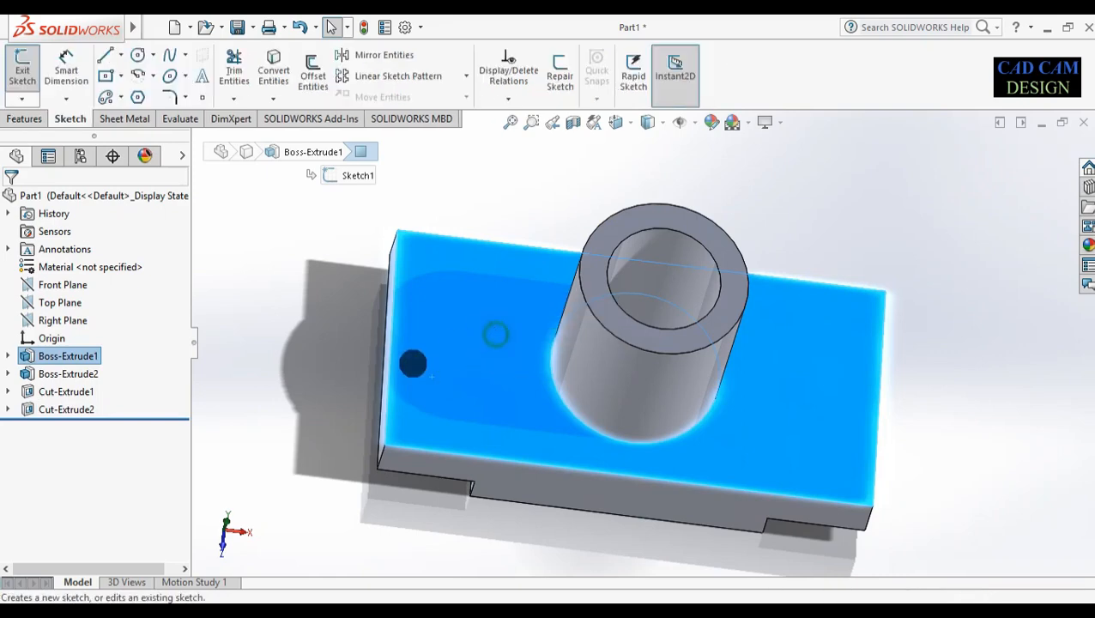
pyautogui.rightClick(62, 427)
pyautogui.click(85, 350)
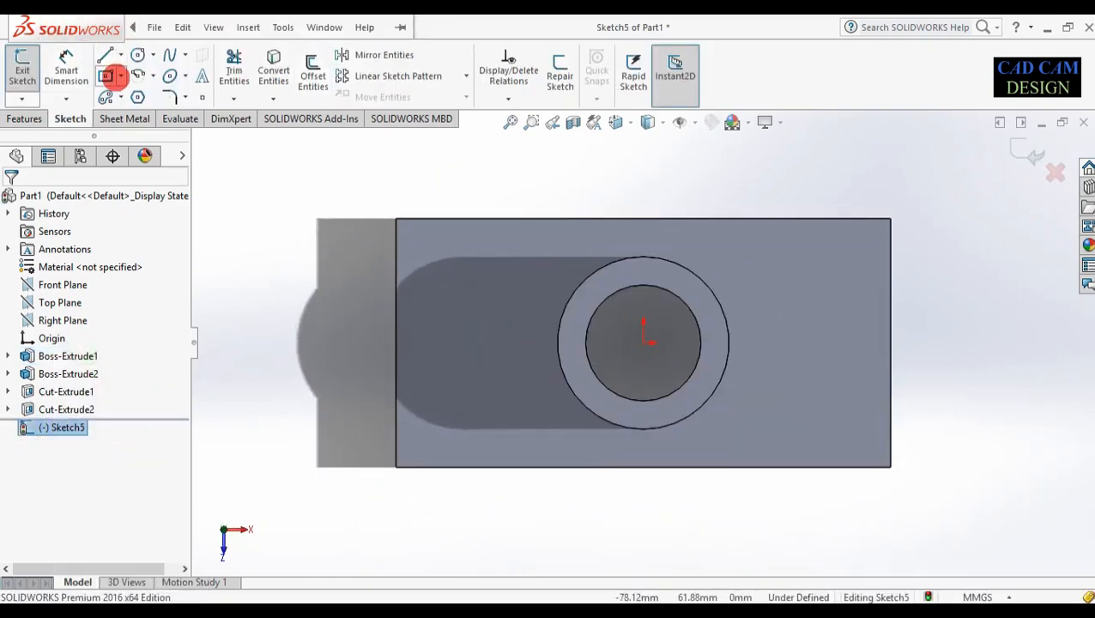
pyautogui.click(138, 54)
pyautogui.click(431, 250)
pyautogui.click(446, 268)
# Dimension the circle's centre 15 mm from the plate's left and top edges
pyautogui.moveTo(389, 325); pyautogui.dragTo(361, 180, button='right')
pyautogui.scroll(-2, 434, 225)
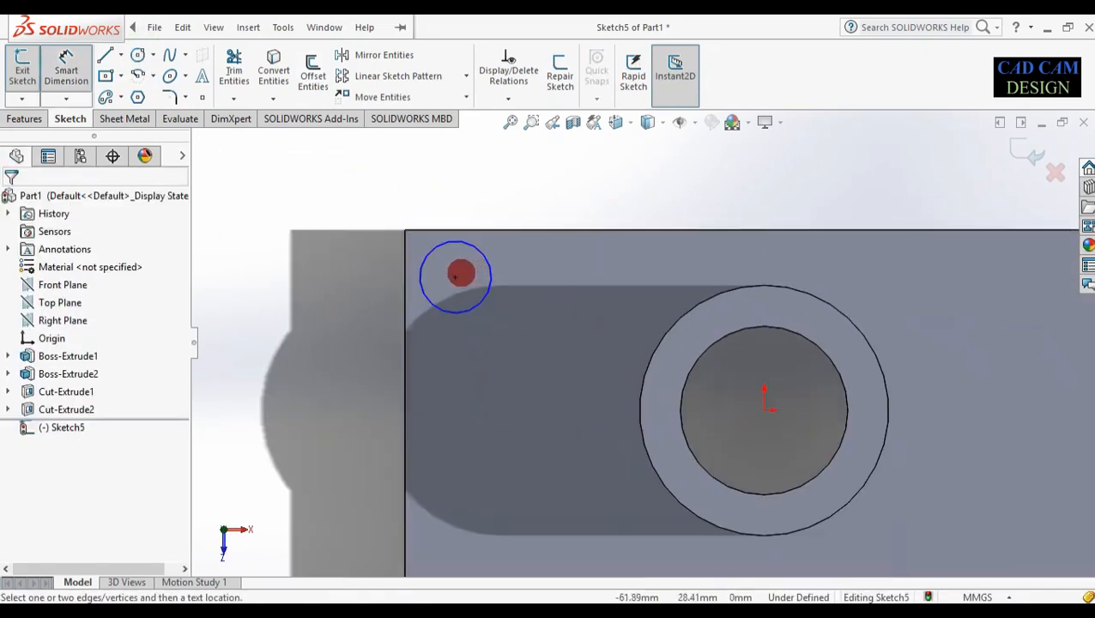
pyautogui.click(456, 277)
pyautogui.click(405, 297)
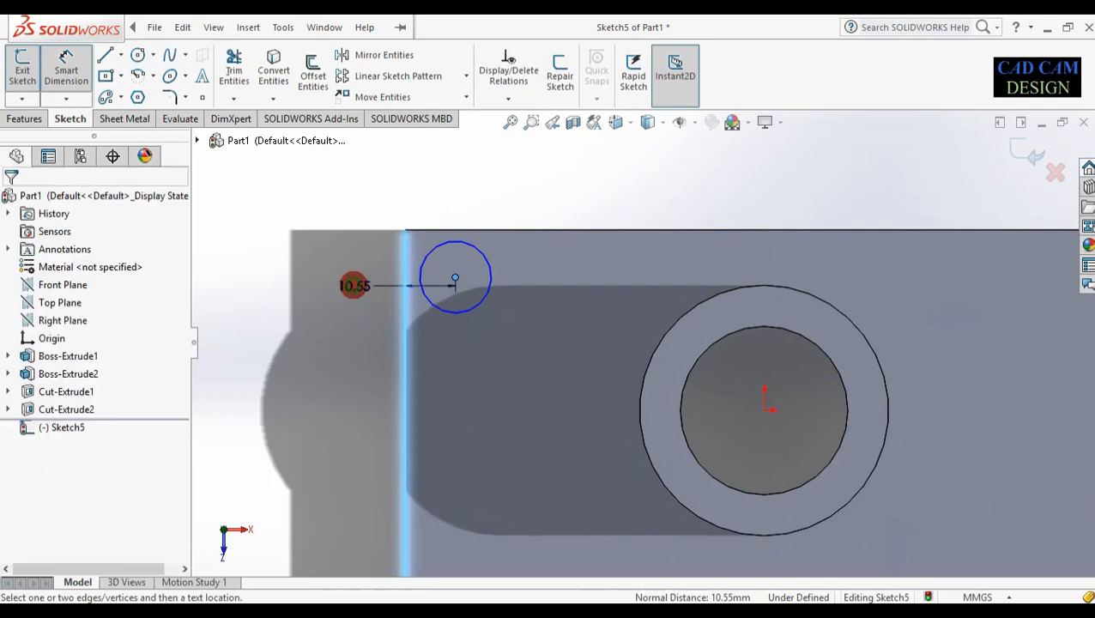
pyautogui.click(353, 285)
pyautogui.write('10')
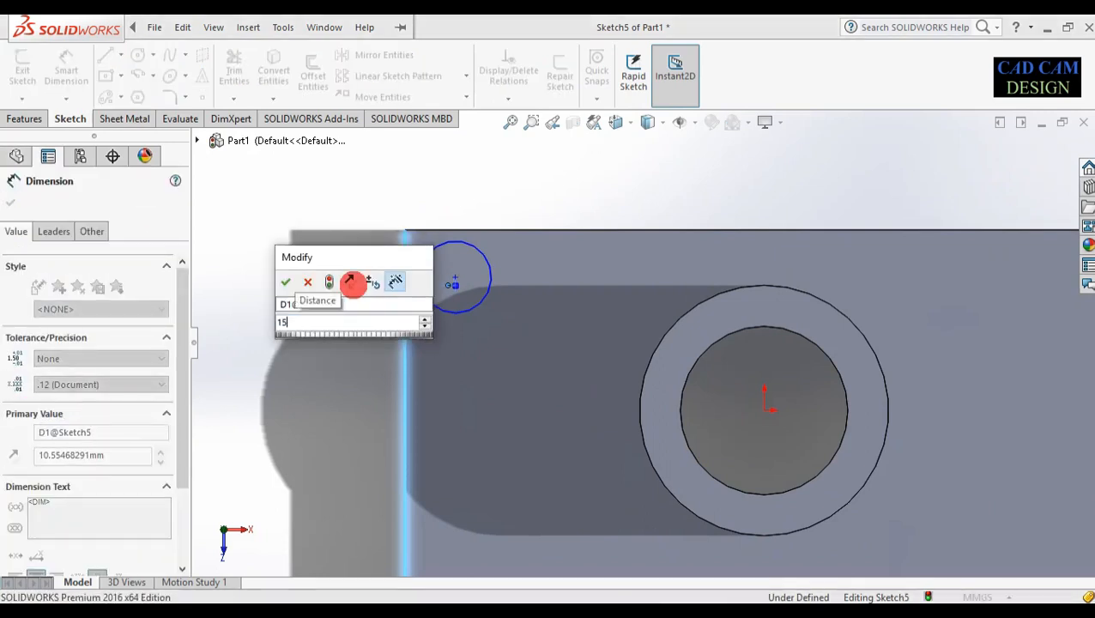
pyautogui.press('Return')
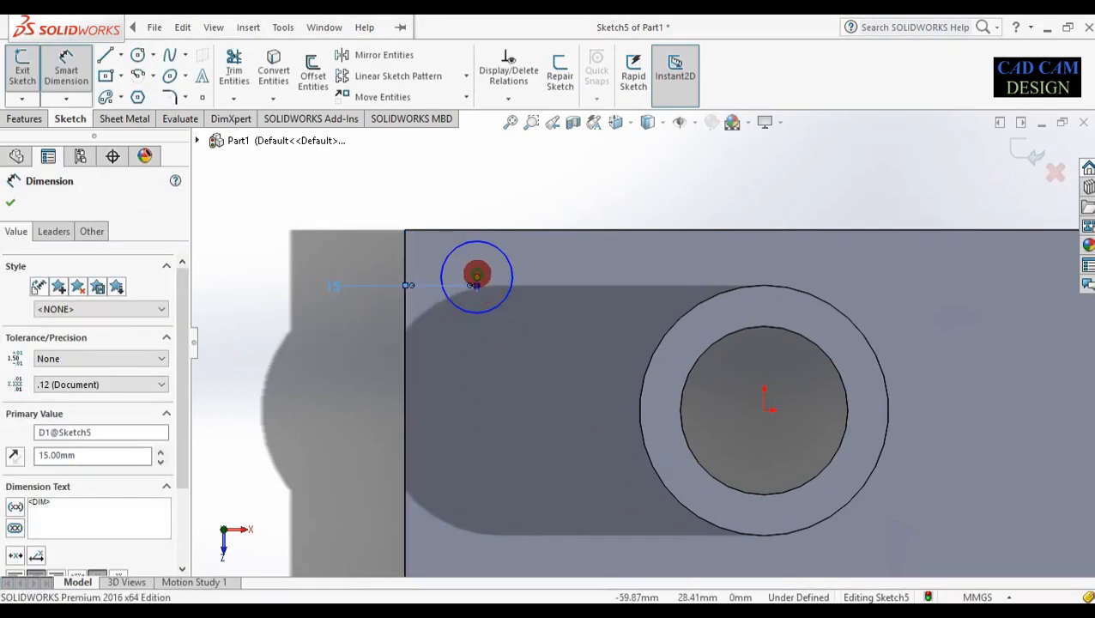
pyautogui.click(477, 277)
pyautogui.click(499, 231)
pyautogui.click(482, 182)
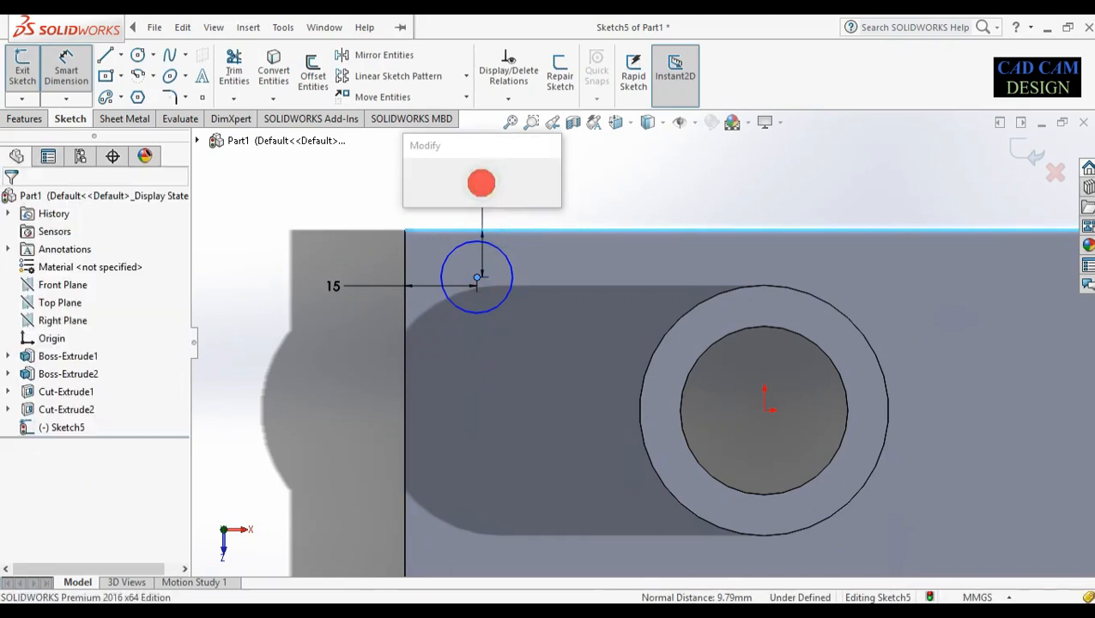
pyautogui.write('15')
pyautogui.press('Return')
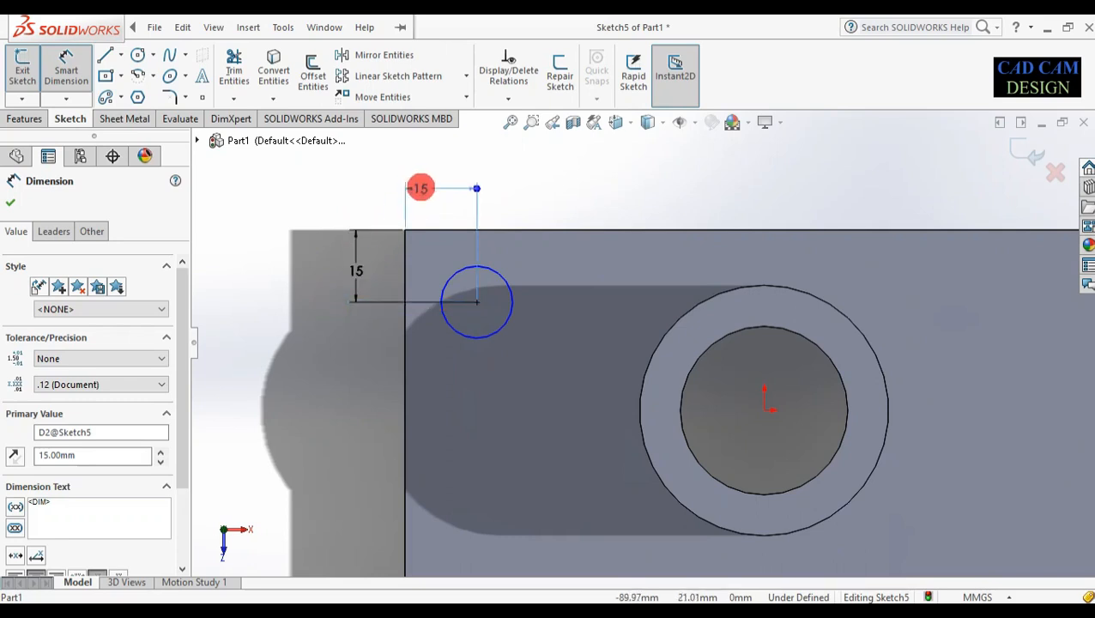
# Tidy the two 15 mm dimensions and give the circle a Ø10 mm diameter
pyautogui.click(442, 195)
pyautogui.moveTo(358, 271); pyautogui.dragTo(389, 270)
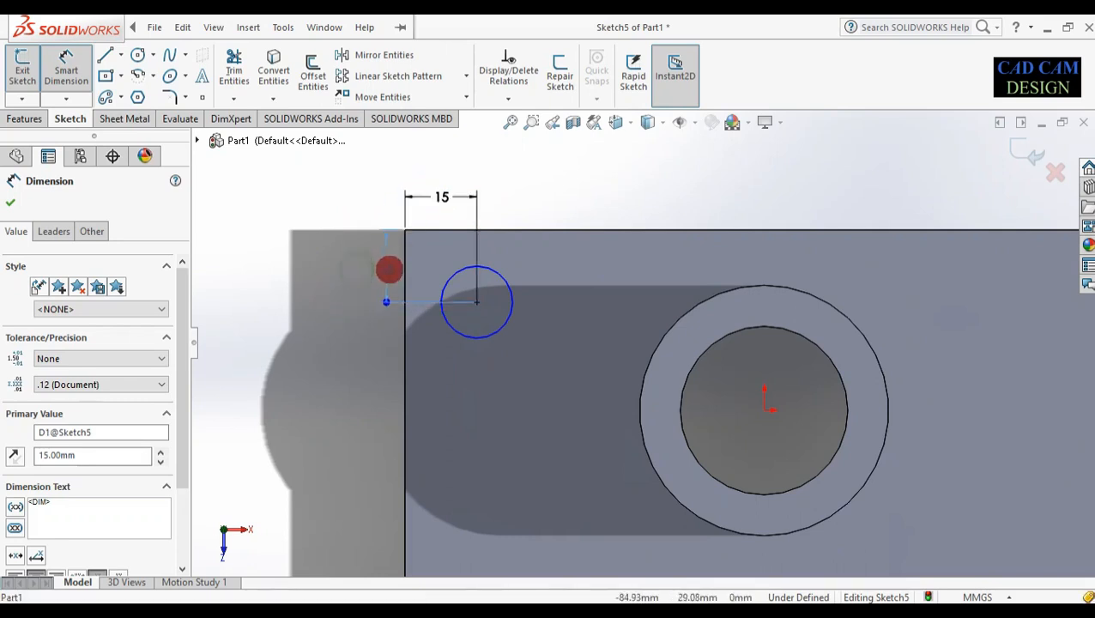
pyautogui.moveTo(441, 198); pyautogui.dragTo(442, 212)
pyautogui.click(570, 213)
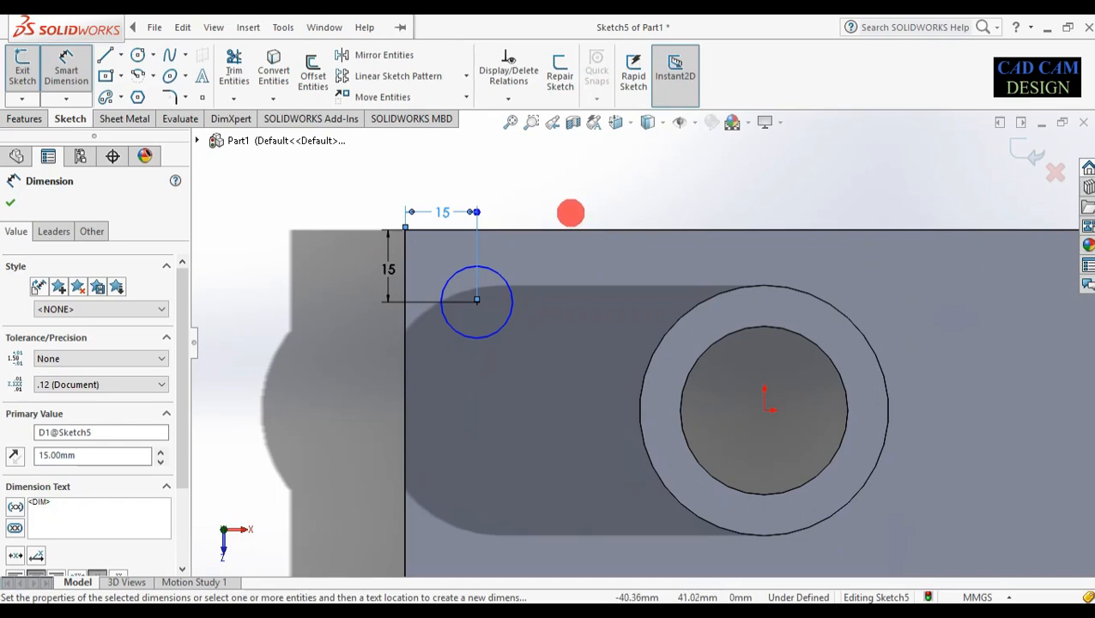
pyautogui.moveTo(391, 270); pyautogui.dragTo(388, 271)
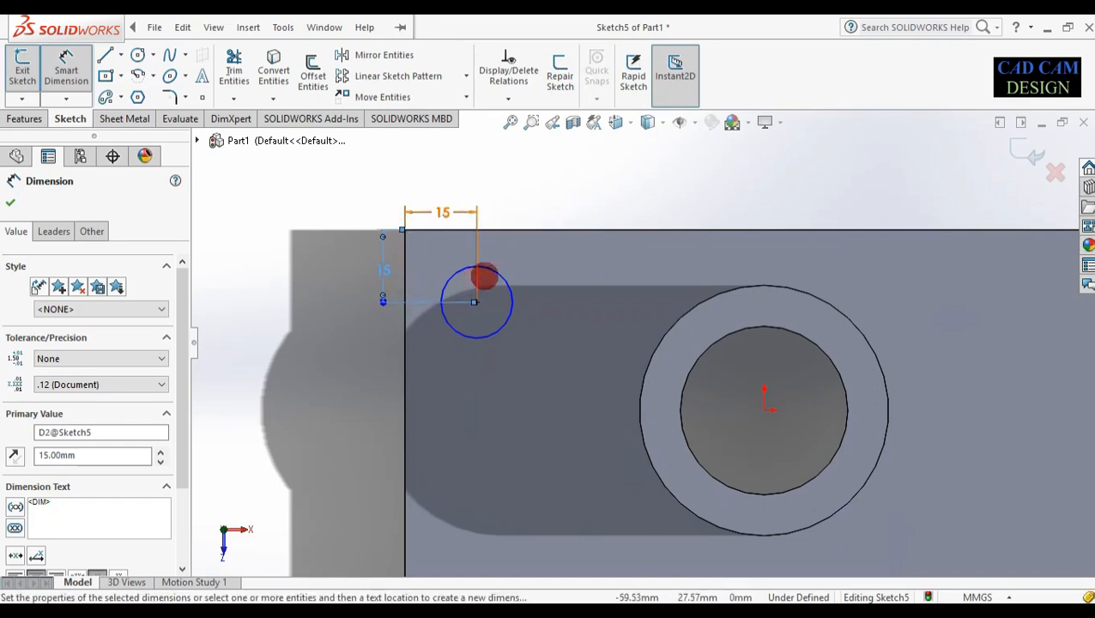
pyautogui.click(492, 271)
pyautogui.click(538, 257)
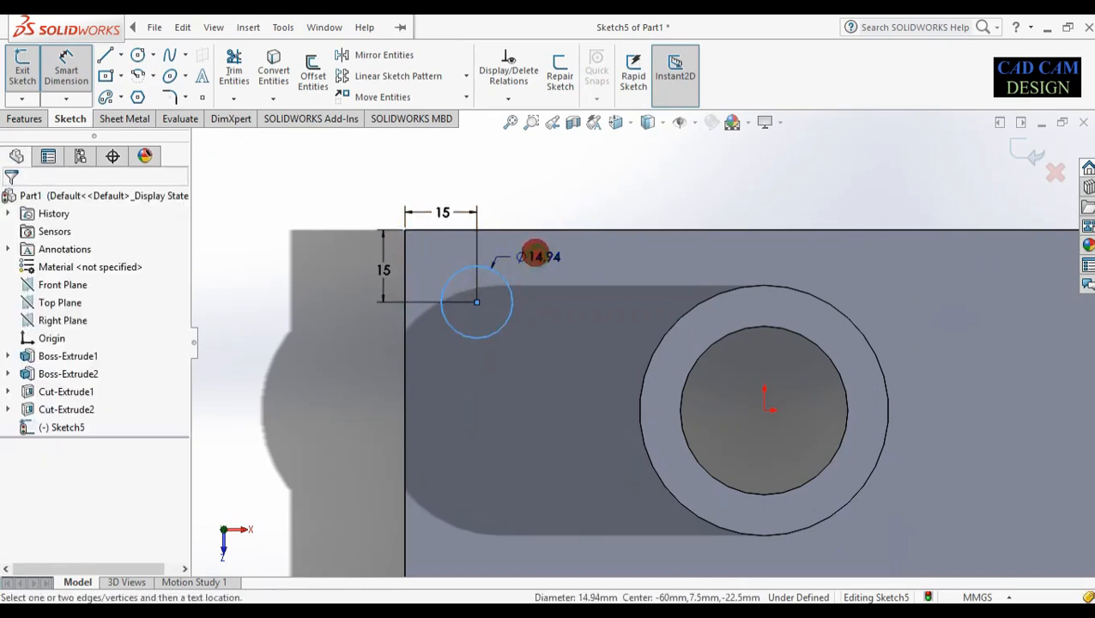
pyautogui.write('10')
pyautogui.press('Return')
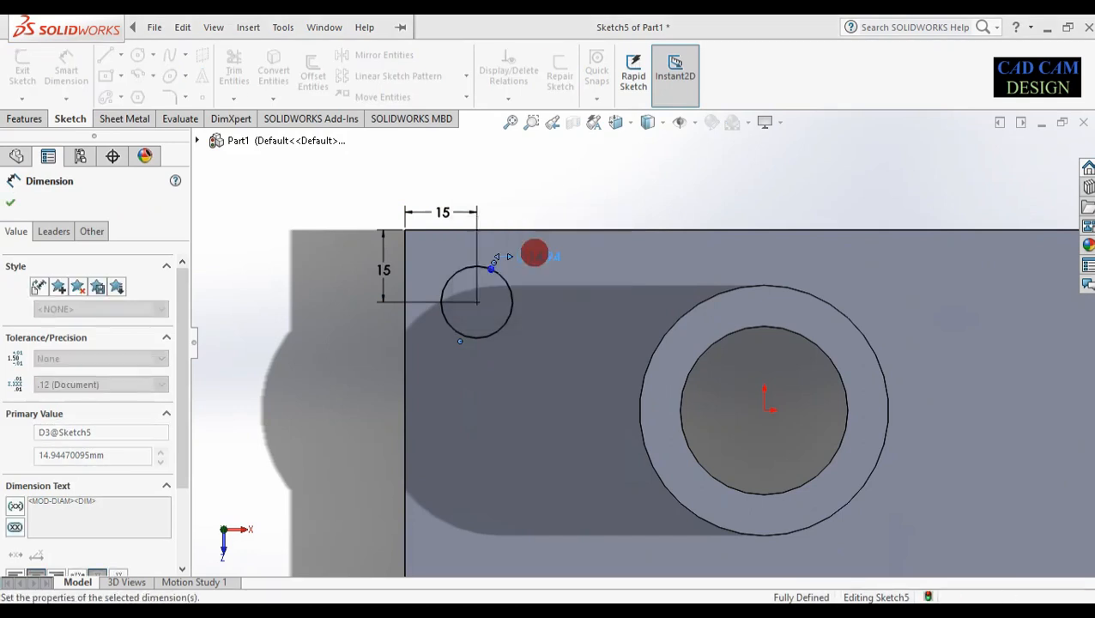
pyautogui.scroll(4, 550, 341)
pyautogui.scroll(-1, 818, 380)
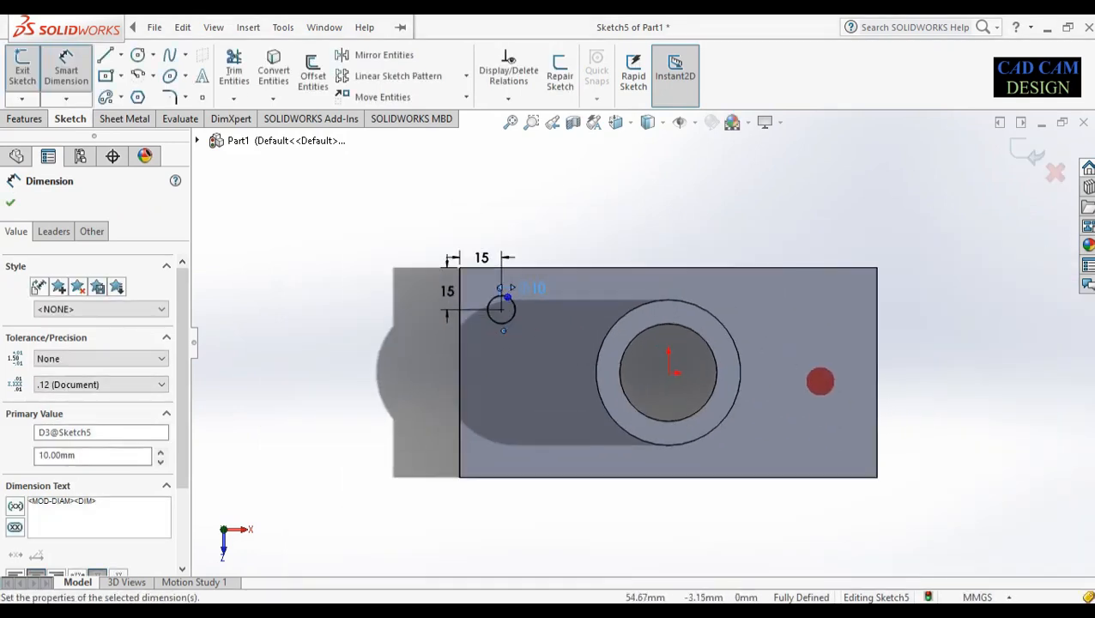
pyautogui.scroll(-1, 763, 420)
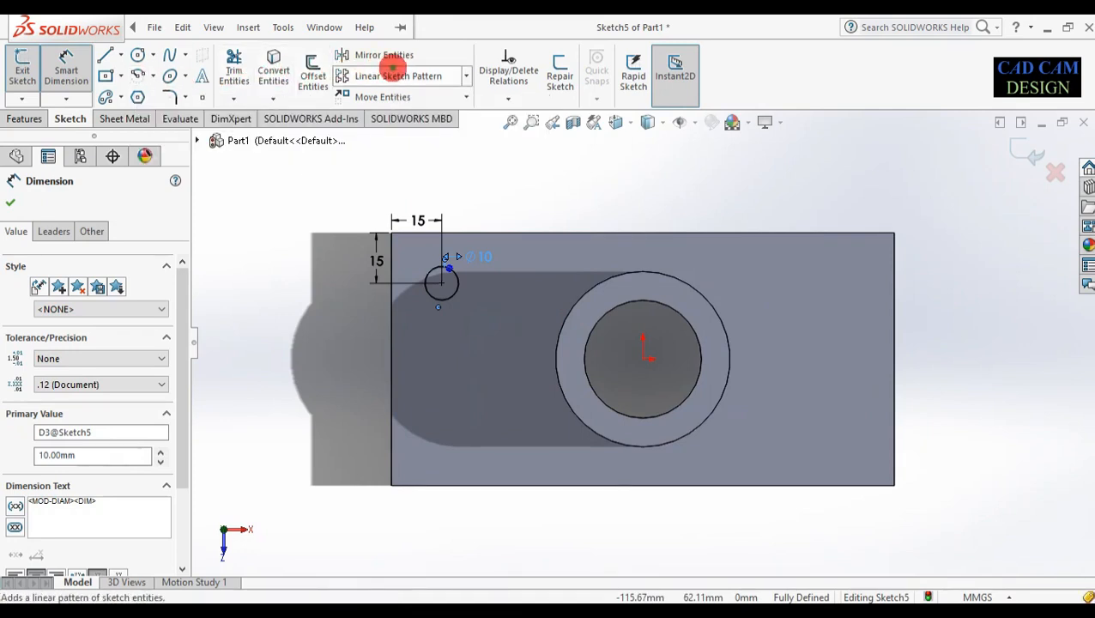
# Set up a Linear Sketch Pattern of the small circle with a 270deg second direction, then search Windows for 'cal'
pyautogui.click(396, 76)
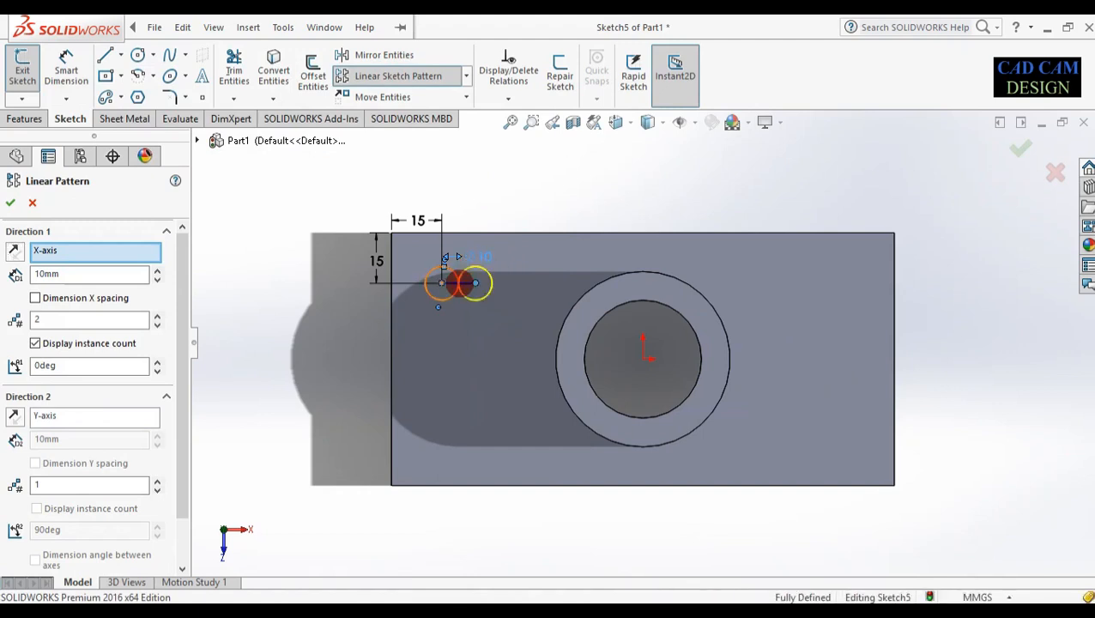
pyautogui.click(459, 283)
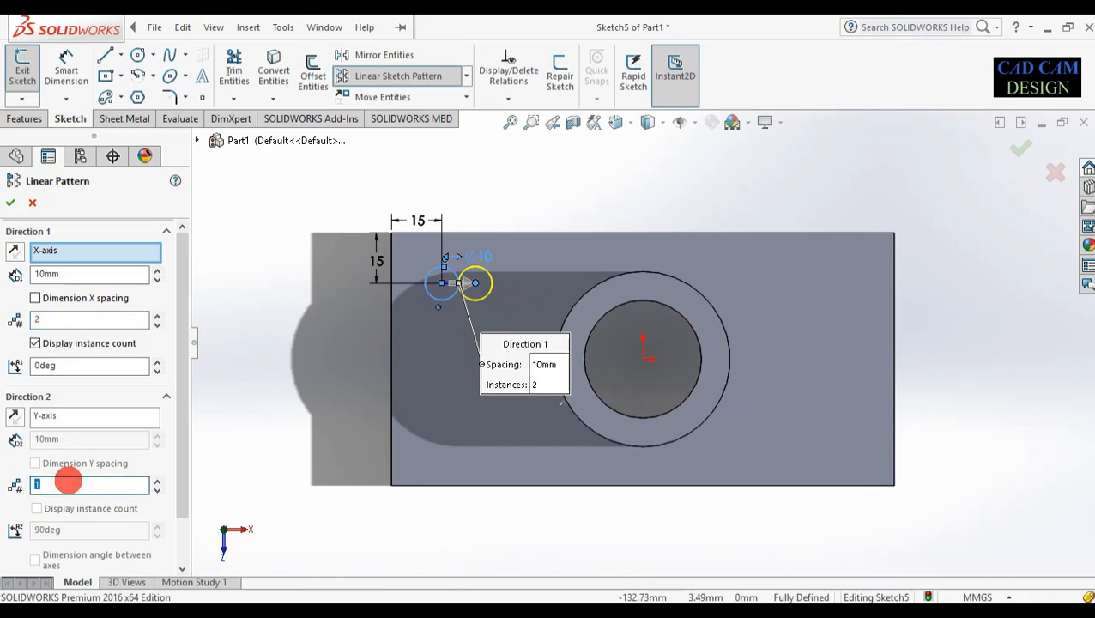
pyautogui.click(68, 483)
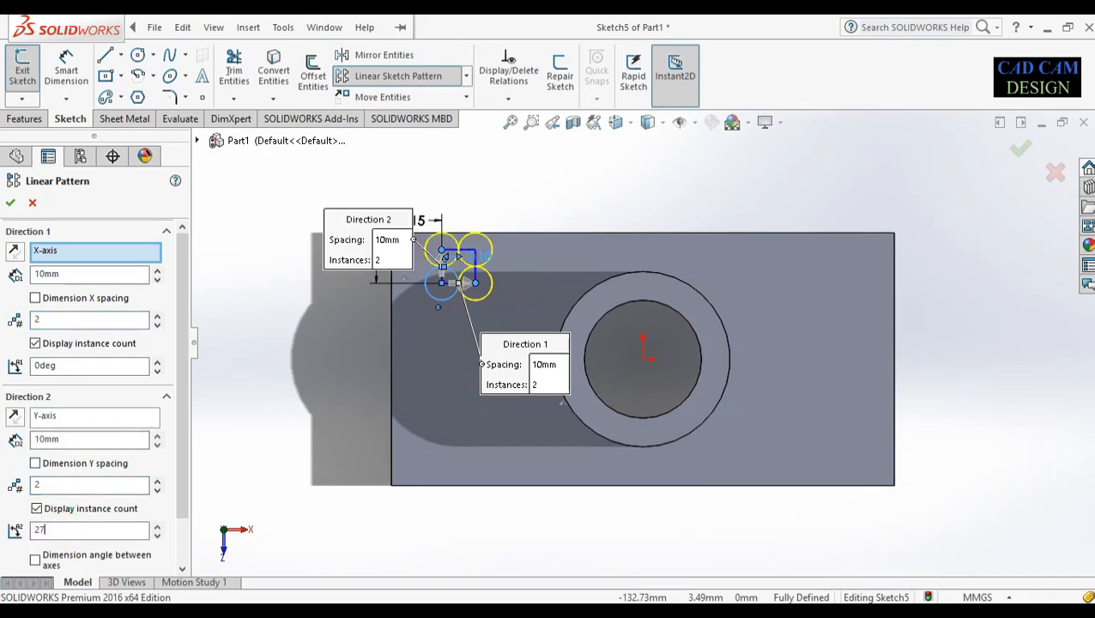
pyautogui.click(63, 531)
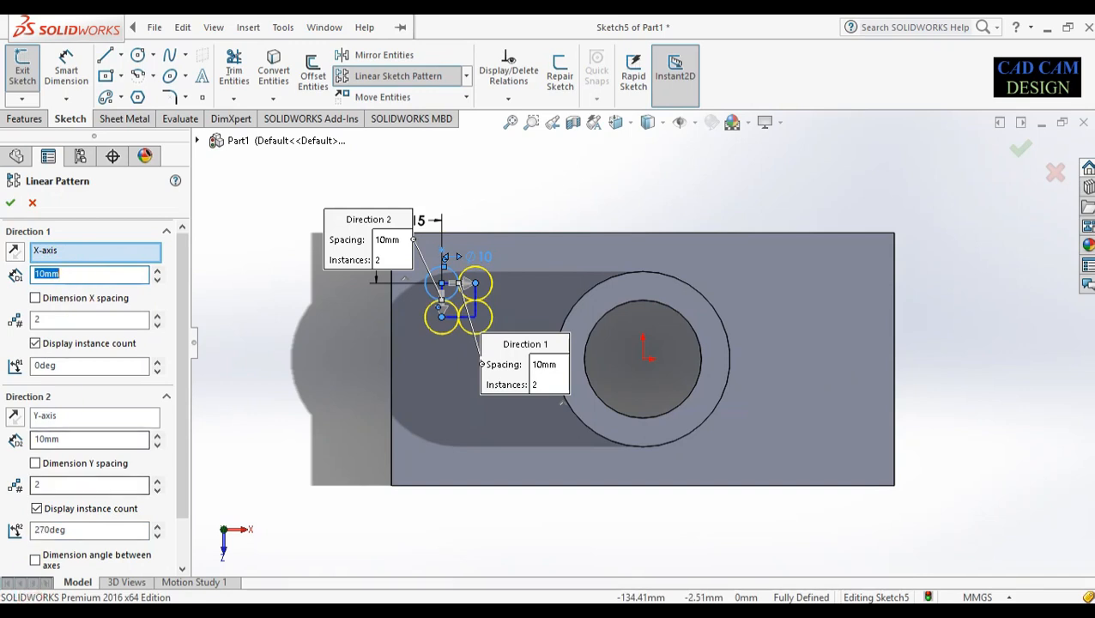
pyautogui.press('super')
pyautogui.write('cal')
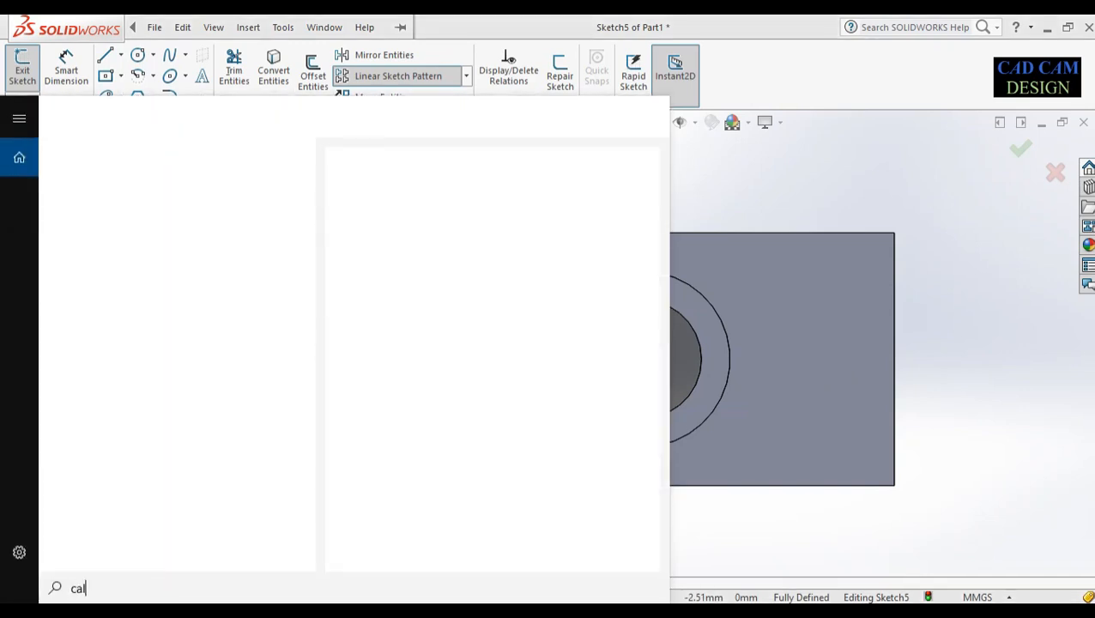
# Use Windows Calculator to work out the pattern spacings, commit 120 mm X spacing, then close Calculator
pyautogui.press('Return')
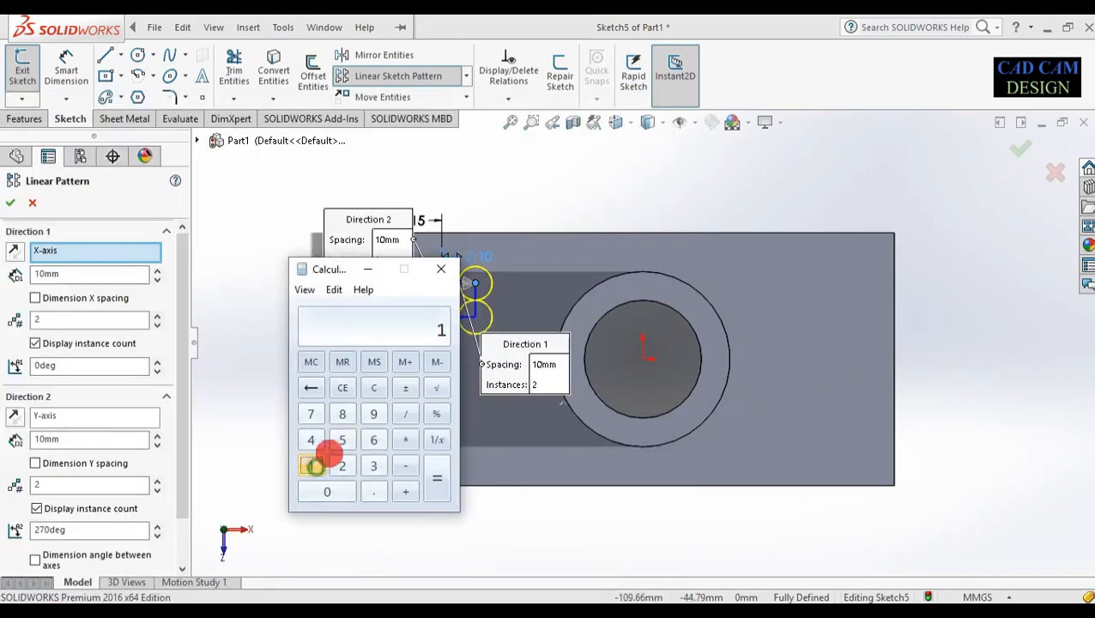
pyautogui.click(331, 492)
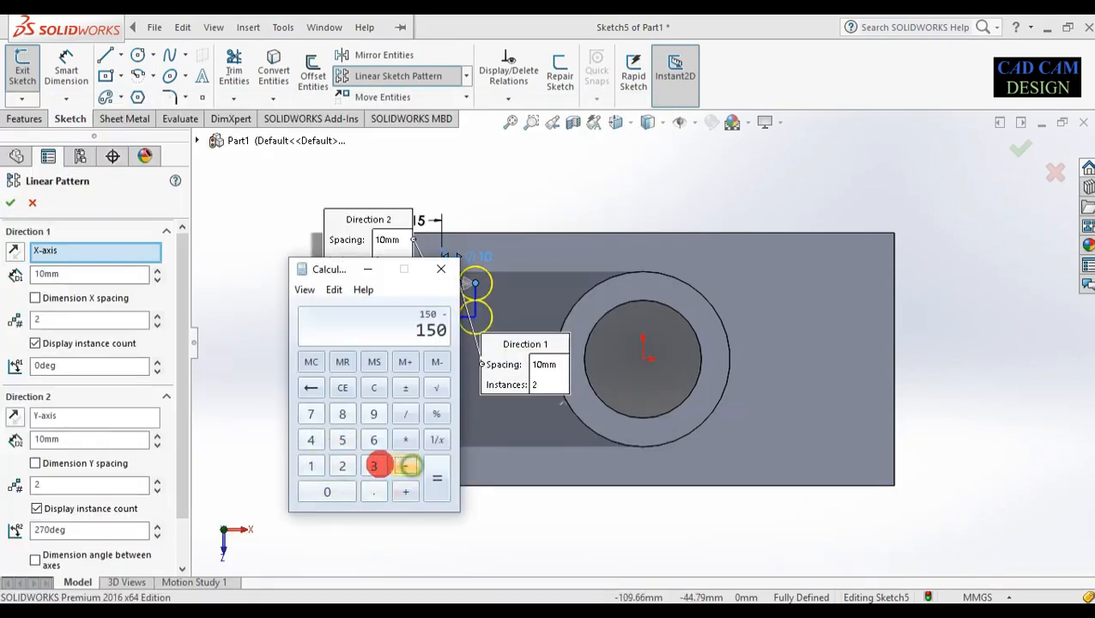
pyautogui.click(340, 490)
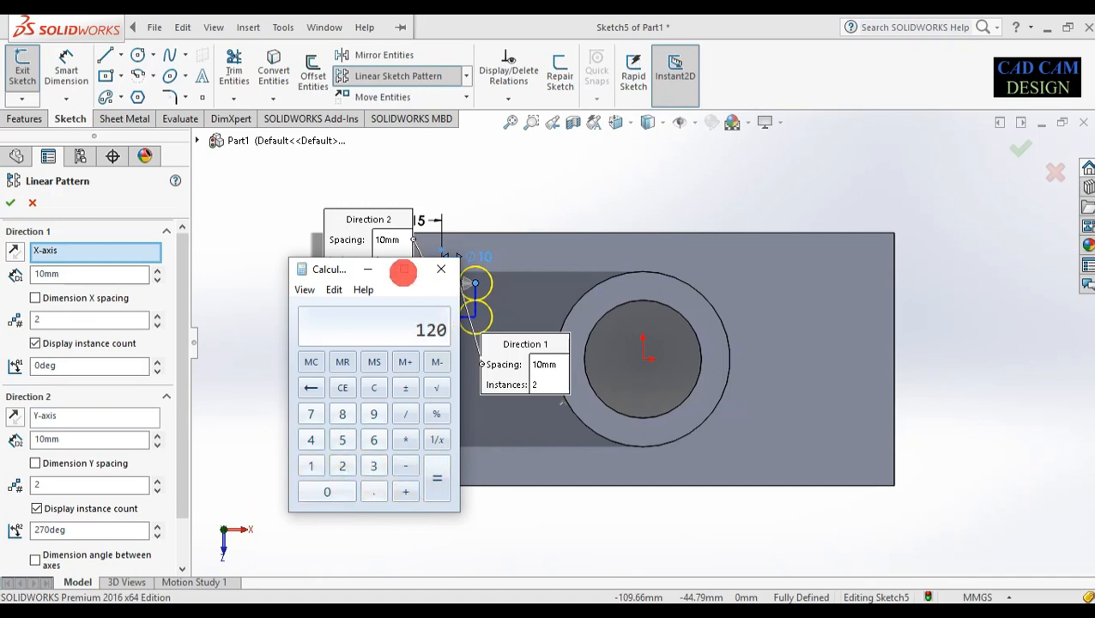
pyautogui.click(377, 272)
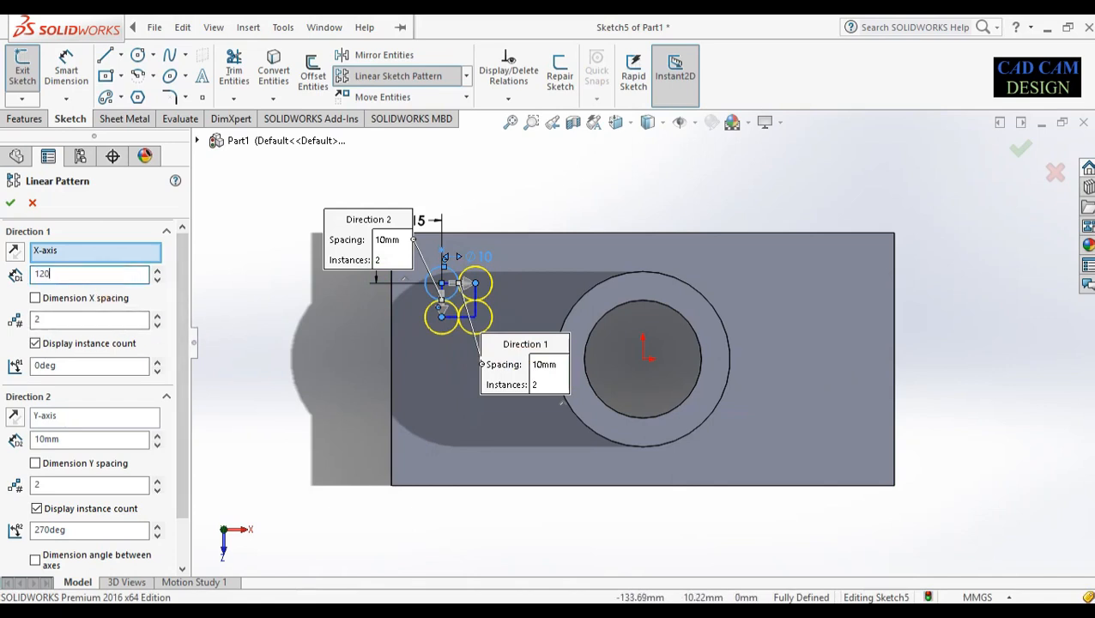
pyautogui.click(107, 276)
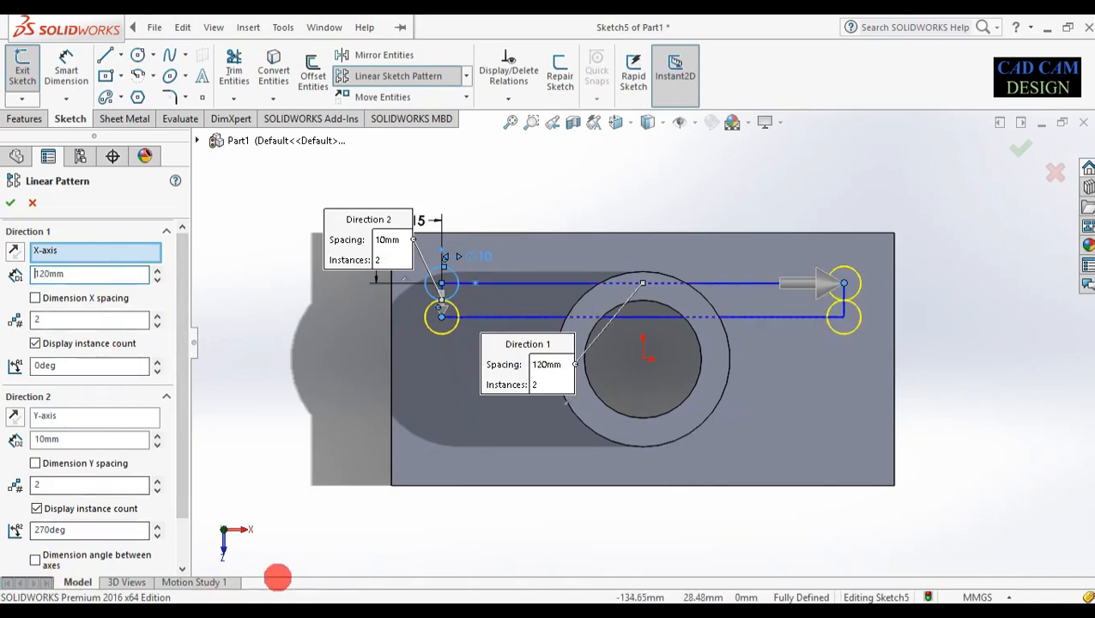
pyautogui.click(329, 605)
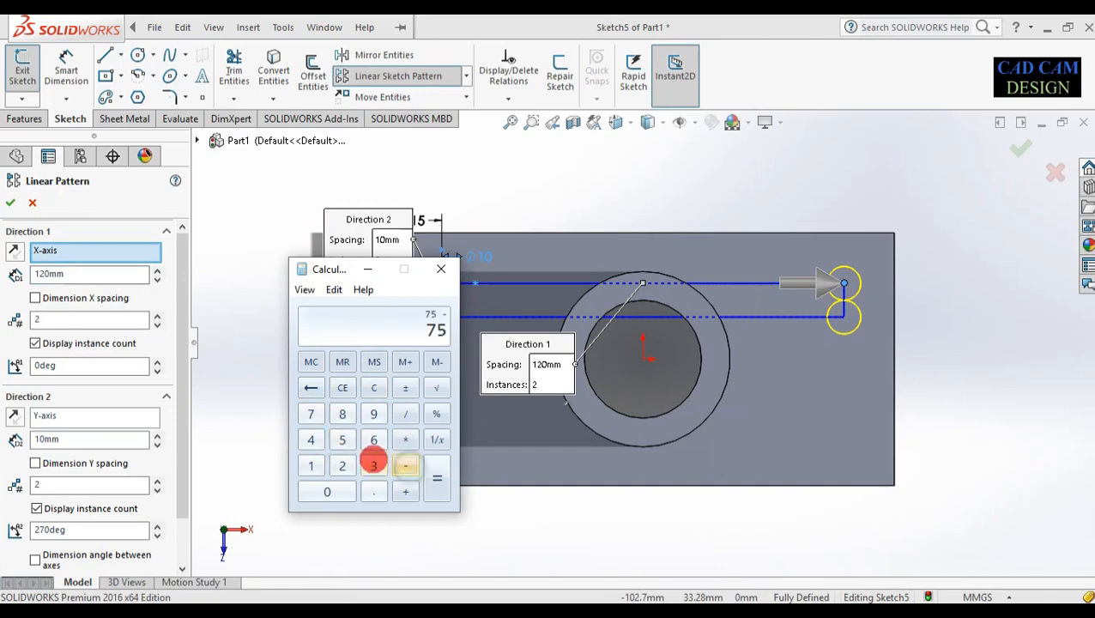
pyautogui.click(329, 492)
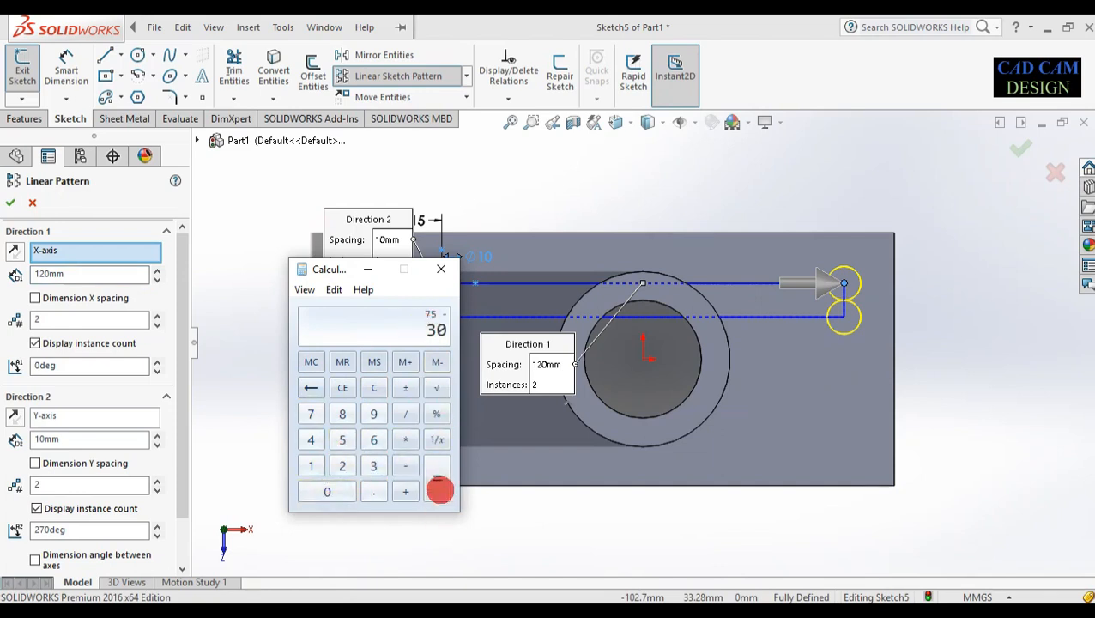
pyautogui.click(441, 268)
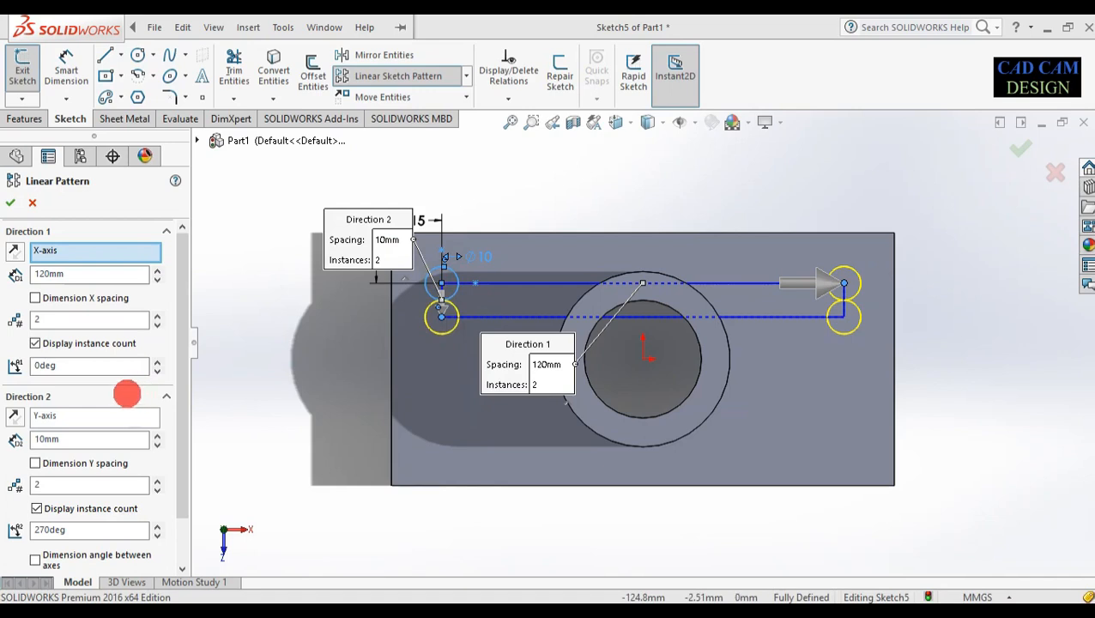
# Set the vertical pattern spacing to 45 mm, accept the four-circle pattern, and exit Sketch5
pyautogui.doubleClick(76, 438)
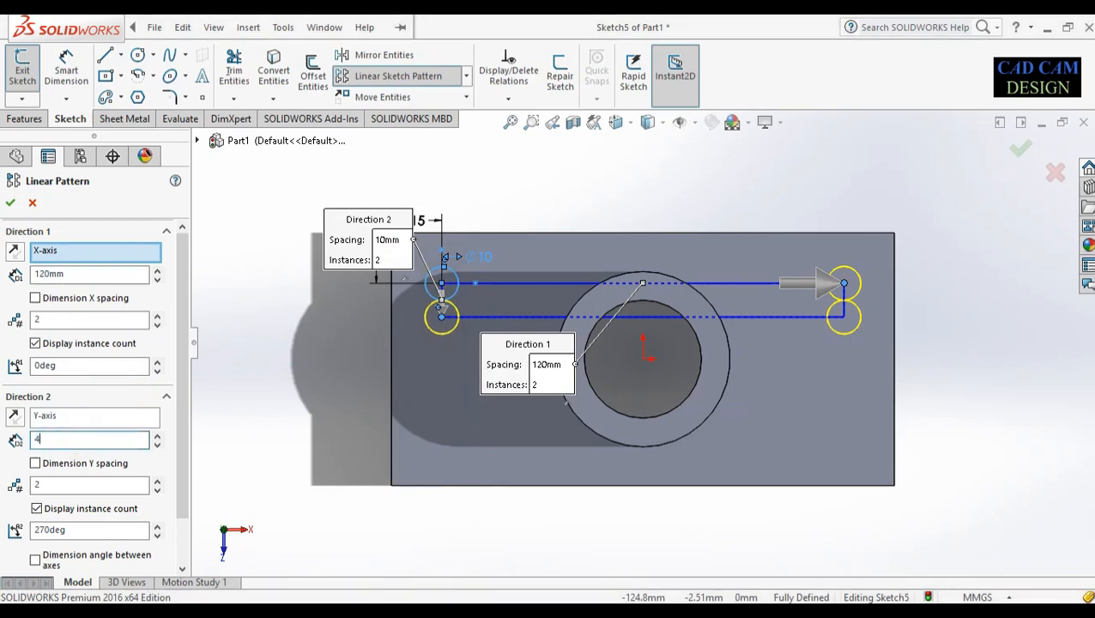
pyautogui.write('45')
pyautogui.press('Return')
pyautogui.click(73, 438)
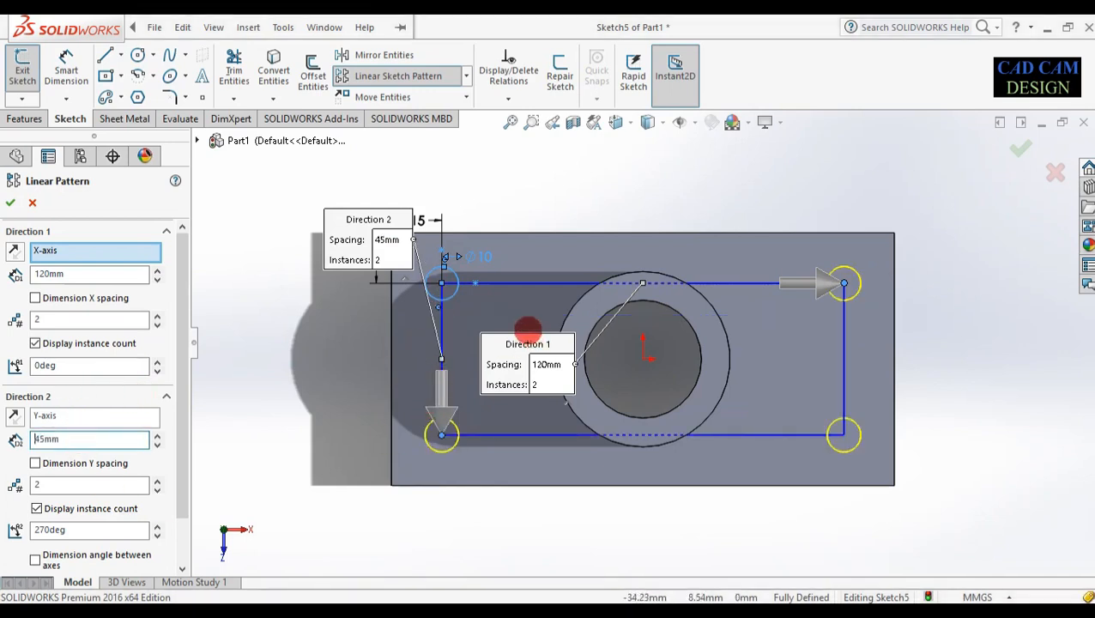
pyautogui.click(1016, 148)
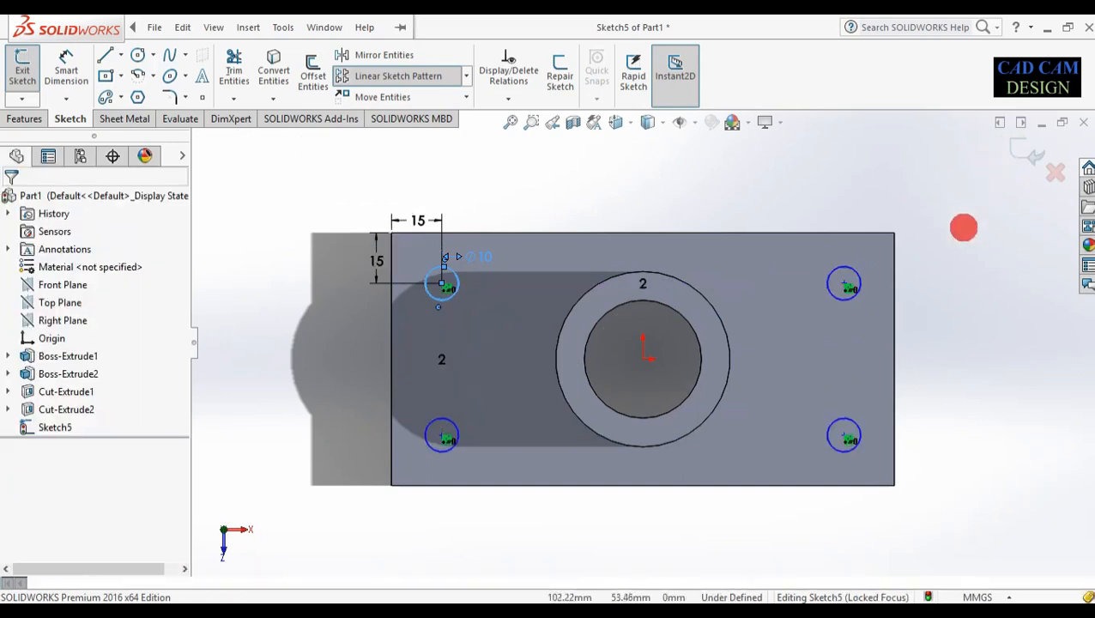
pyautogui.moveTo(904, 340); pyautogui.dragTo(863, 334, button='middle')
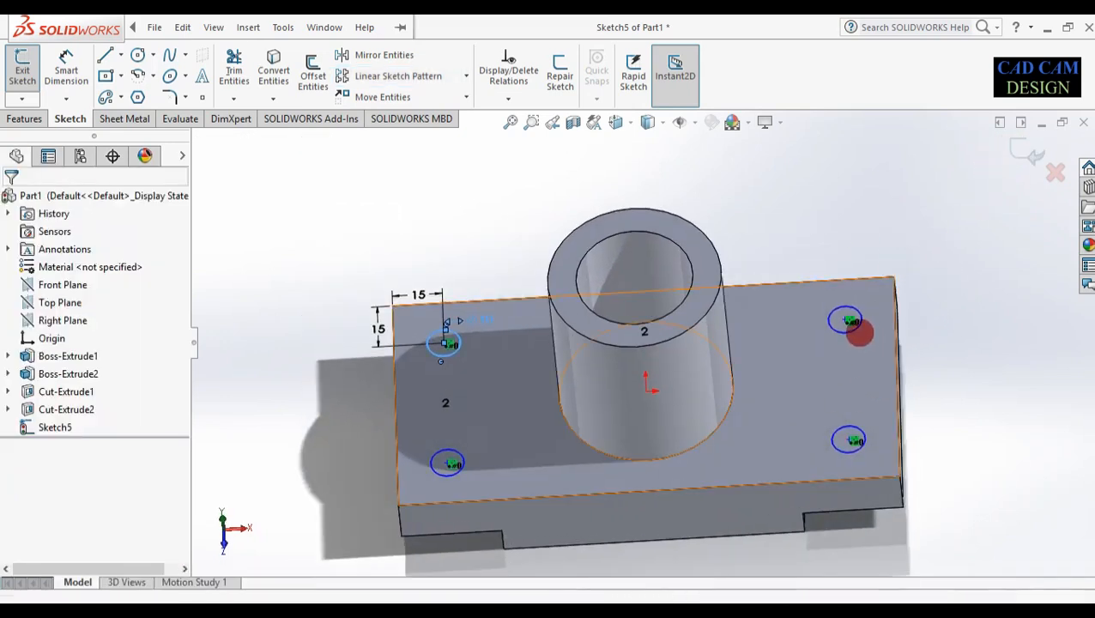
pyautogui.click(1027, 153)
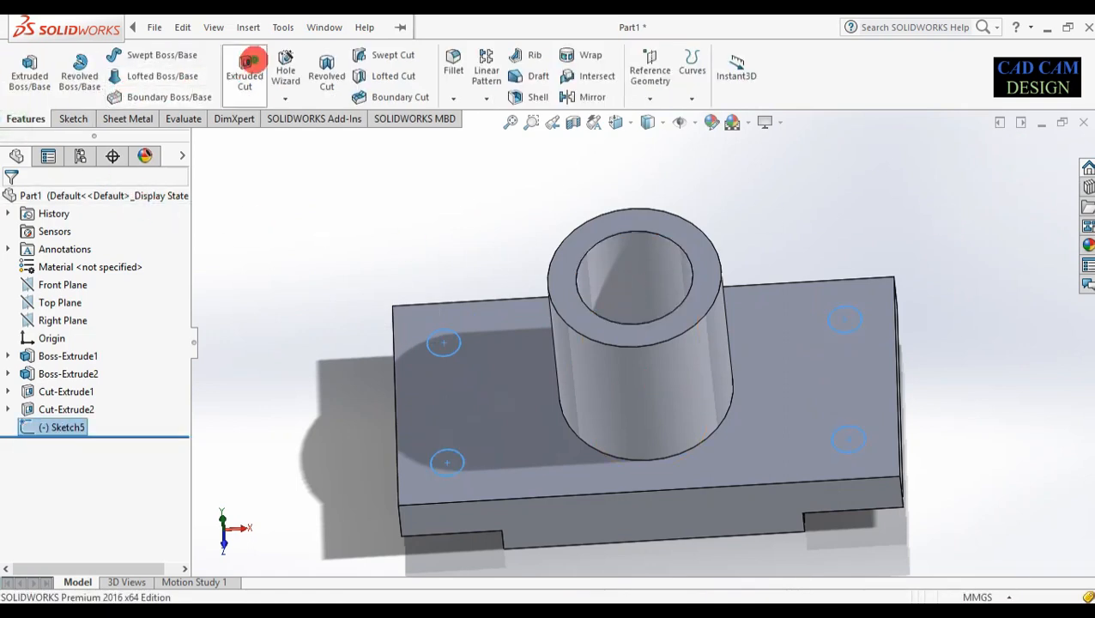
# Extrude-cut the four Ø10 mm circles Through All to make Cut-Extrude3's corner holes
pyautogui.click(244, 71)
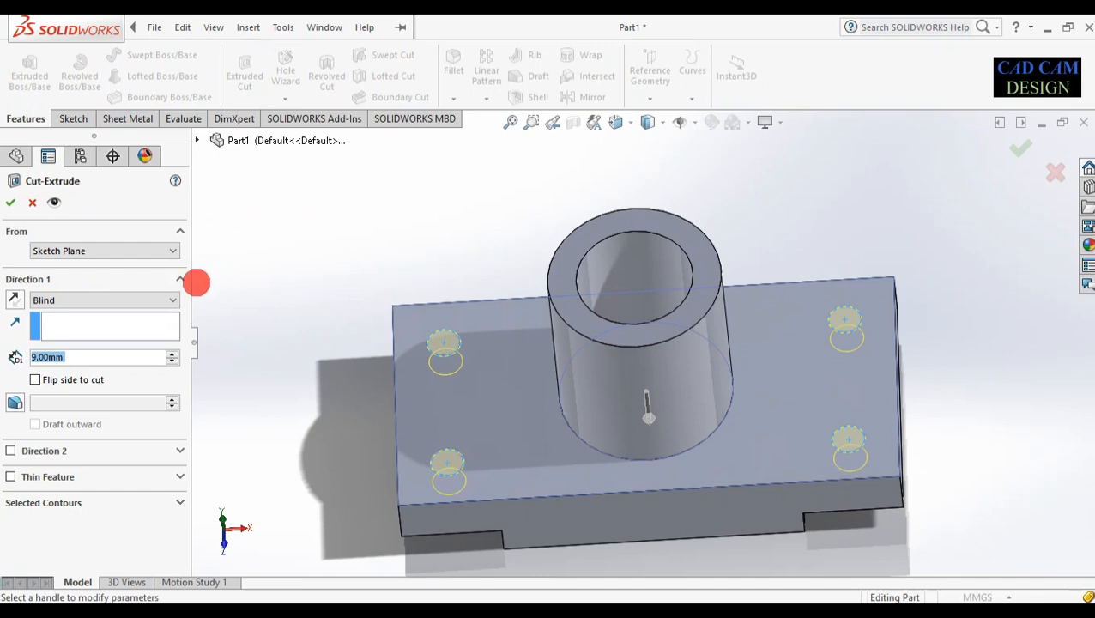
pyautogui.click(168, 299)
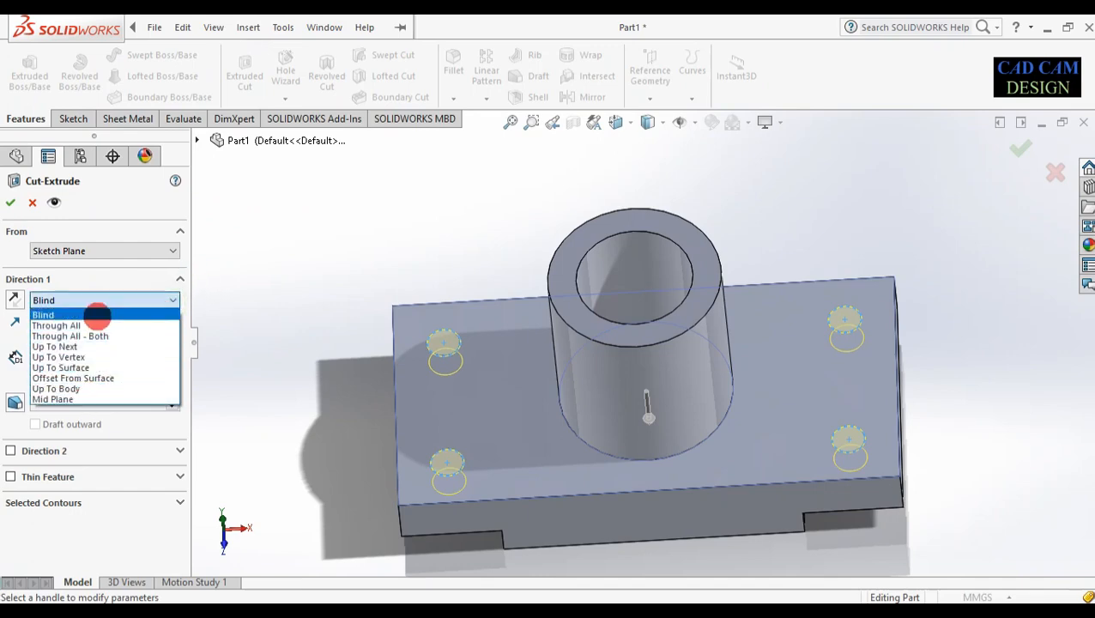
pyautogui.click(94, 326)
pyautogui.moveTo(322, 385); pyautogui.dragTo(324, 230, button='middle')
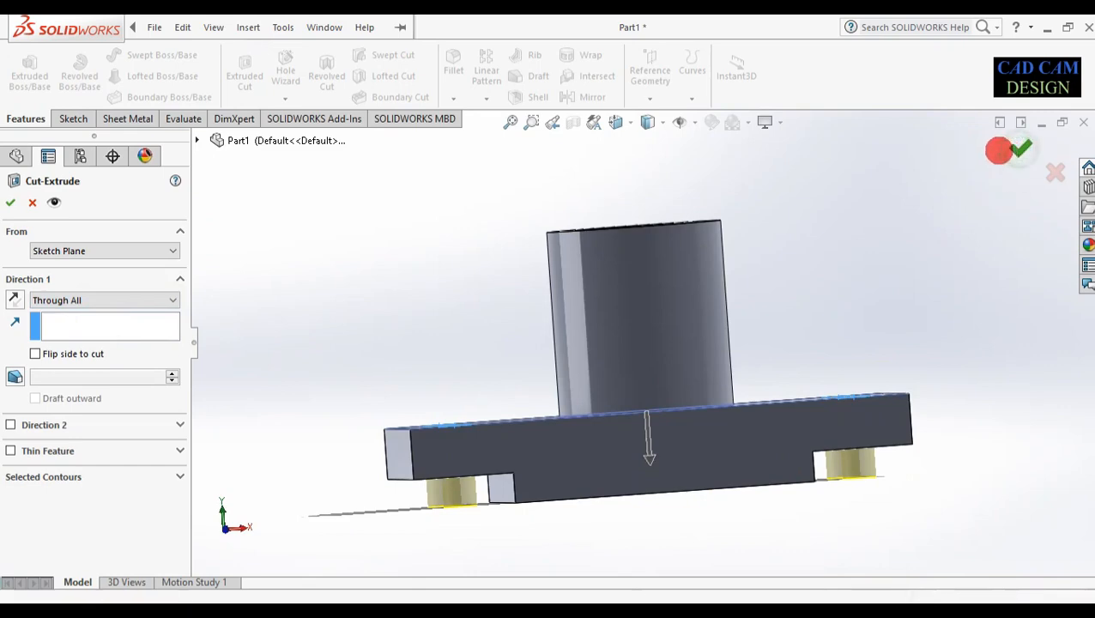
pyautogui.press('Return')
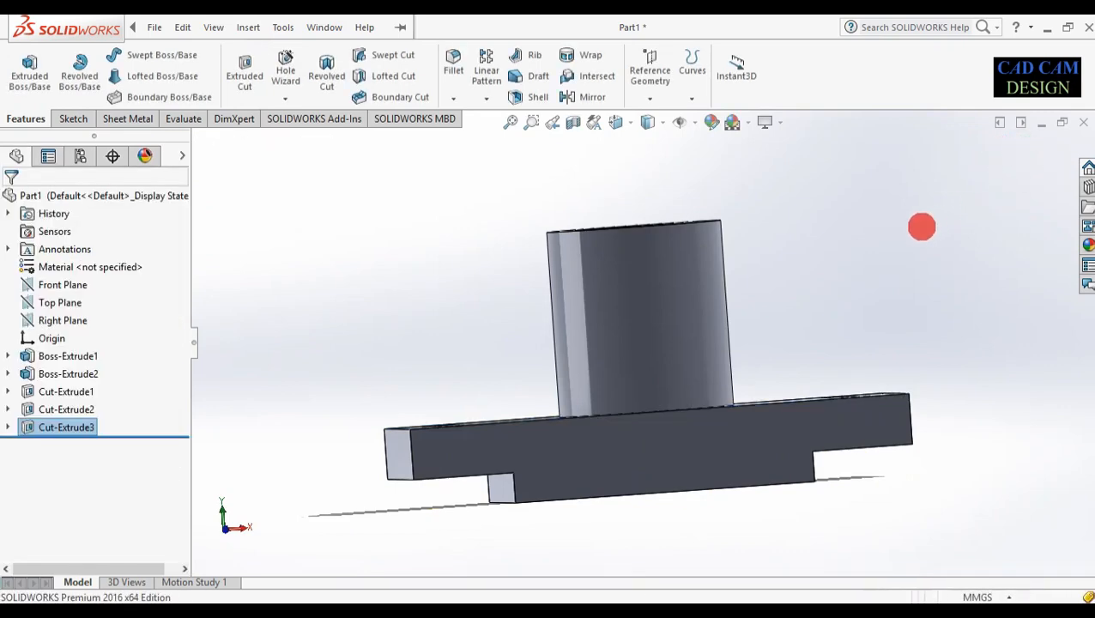
pyautogui.moveTo(877, 275)
pyautogui.mouseDown(button='middle')
pyautogui.moveTo(879, 379)
pyautogui.moveTo(885, 225)
pyautogui.moveTo(876, 294)
pyautogui.mouseUp(button='middle')
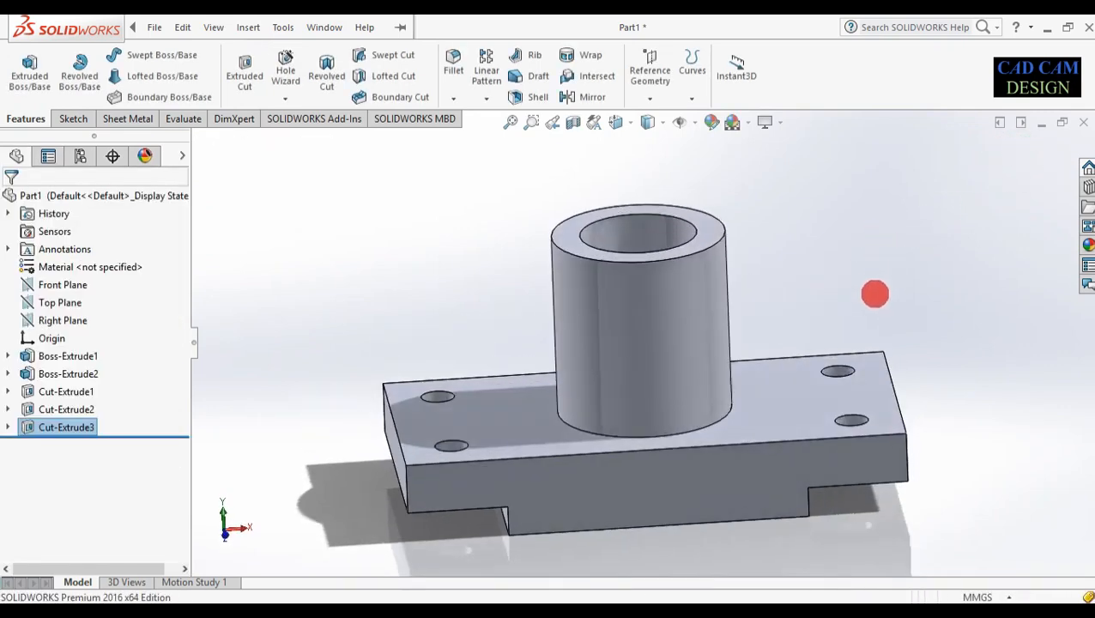
pyautogui.click(667, 496)
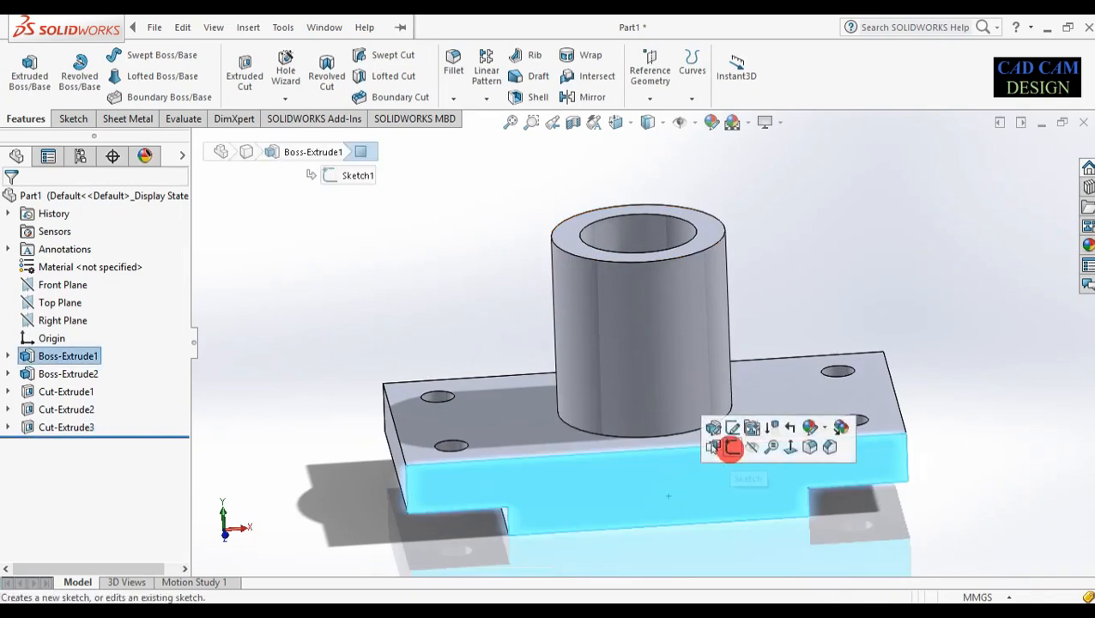
# Start Sketch6 on the front face, view it face-on, and draw a vertical centerline down to the origin
pyautogui.click(729, 447)
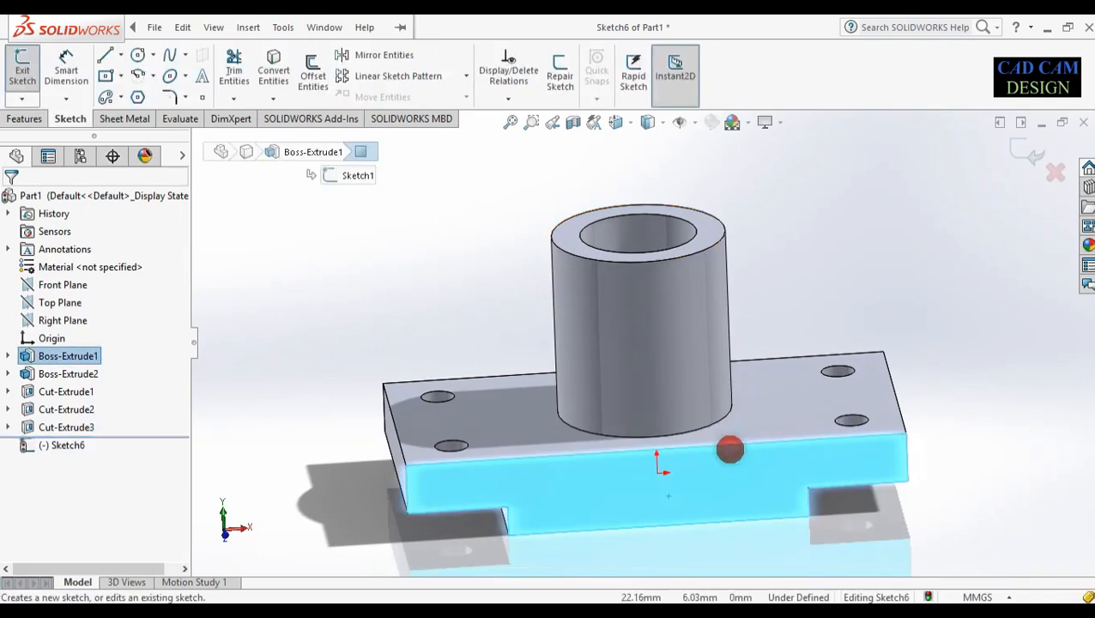
pyautogui.rightClick(49, 445)
pyautogui.click(78, 284)
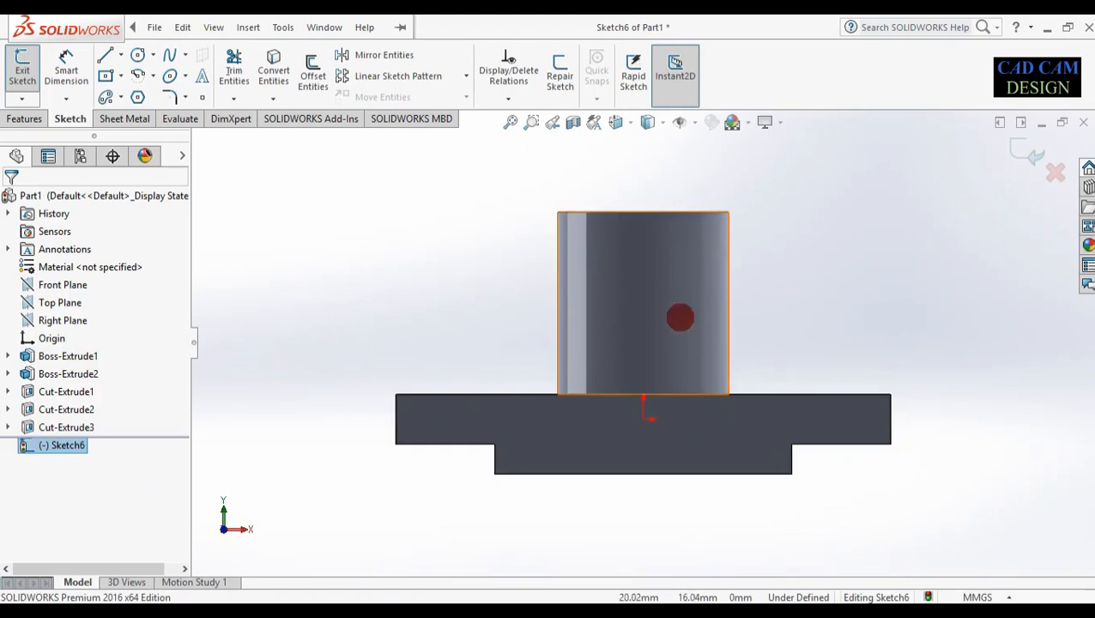
pyautogui.scroll(1, 627, 378)
pyautogui.scroll(-1, 696, 237)
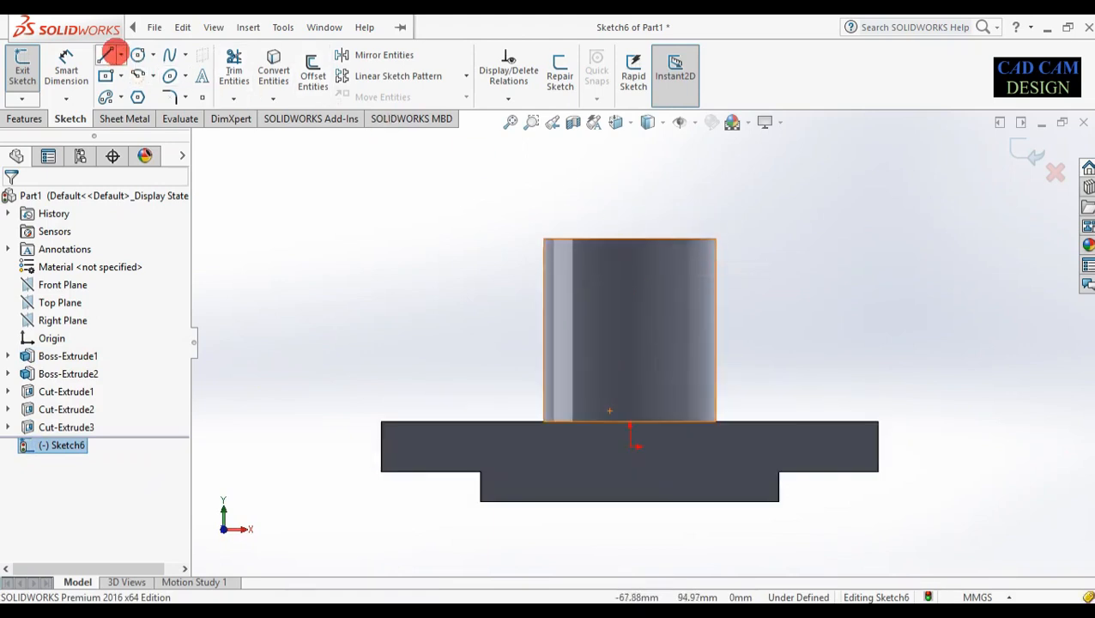
pyautogui.click(119, 53)
pyautogui.click(127, 91)
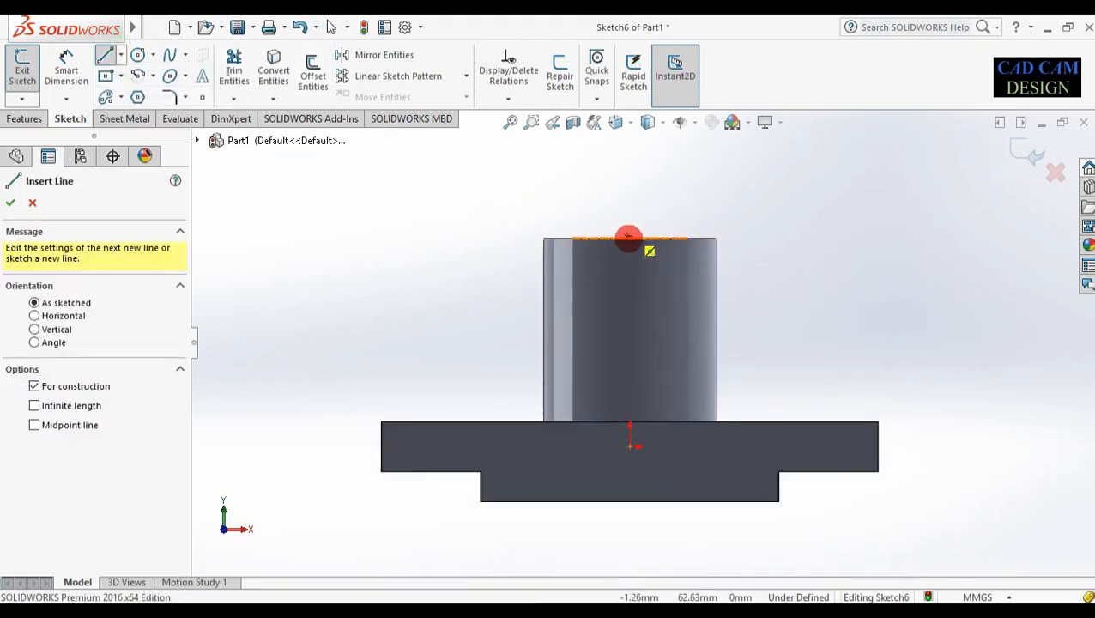
pyautogui.moveTo(630, 238); pyautogui.dragTo(630, 445)
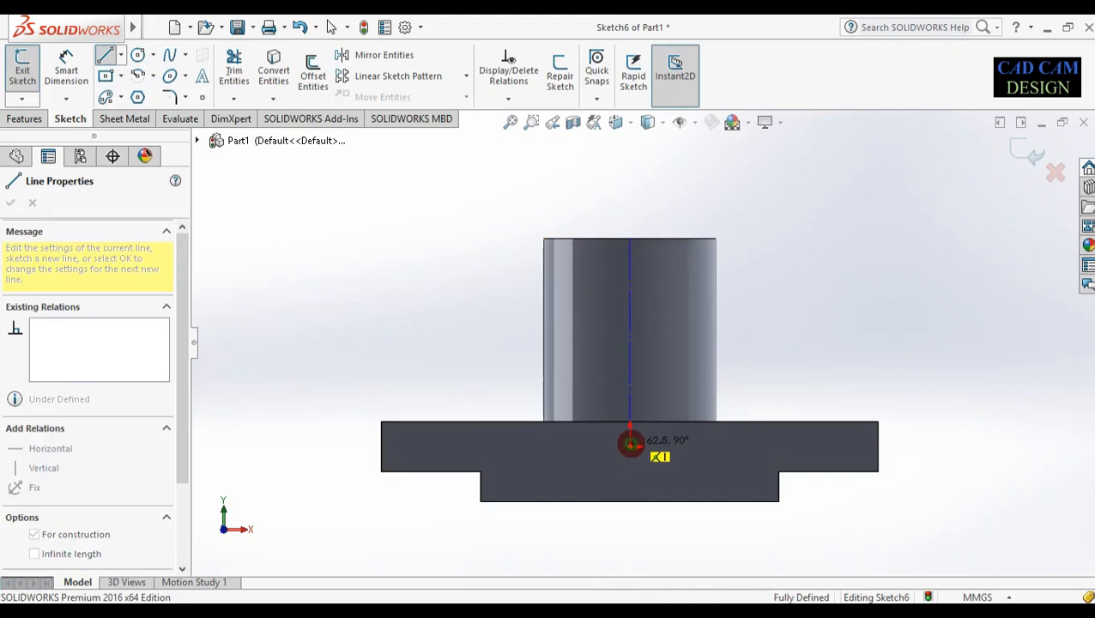
pyautogui.press('Escape')
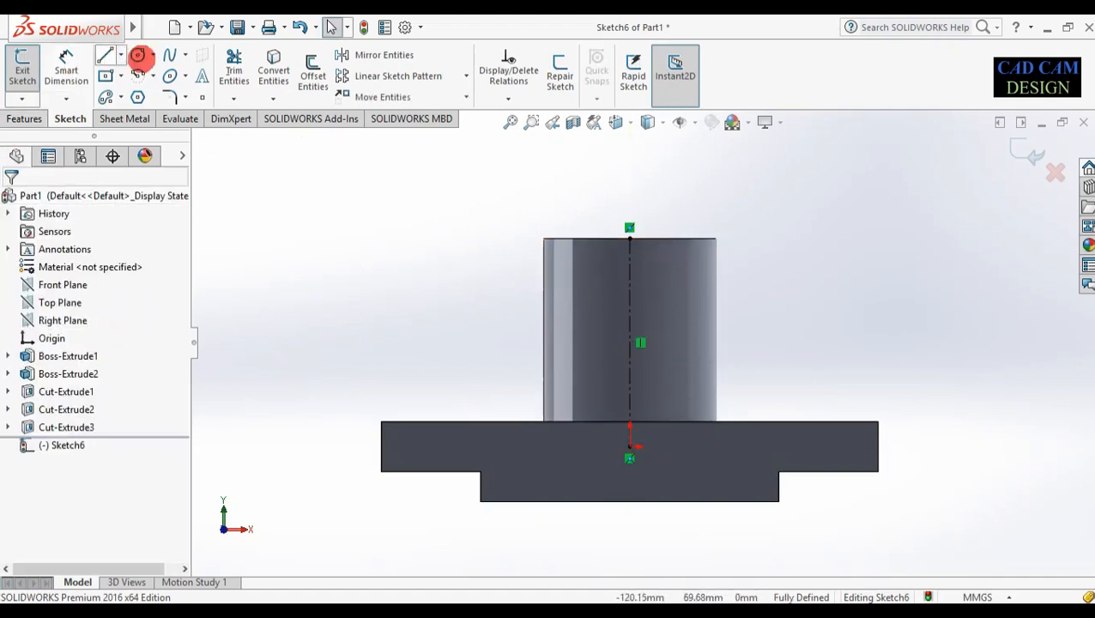
# Draw a circle on the centerline, dimension it Ø35 mm and 25 mm below the top edge
pyautogui.click(133, 54)
pyautogui.moveTo(627, 312); pyautogui.dragTo(629, 351)
pyautogui.moveTo(472, 358); pyautogui.dragTo(512, 259, button='right')
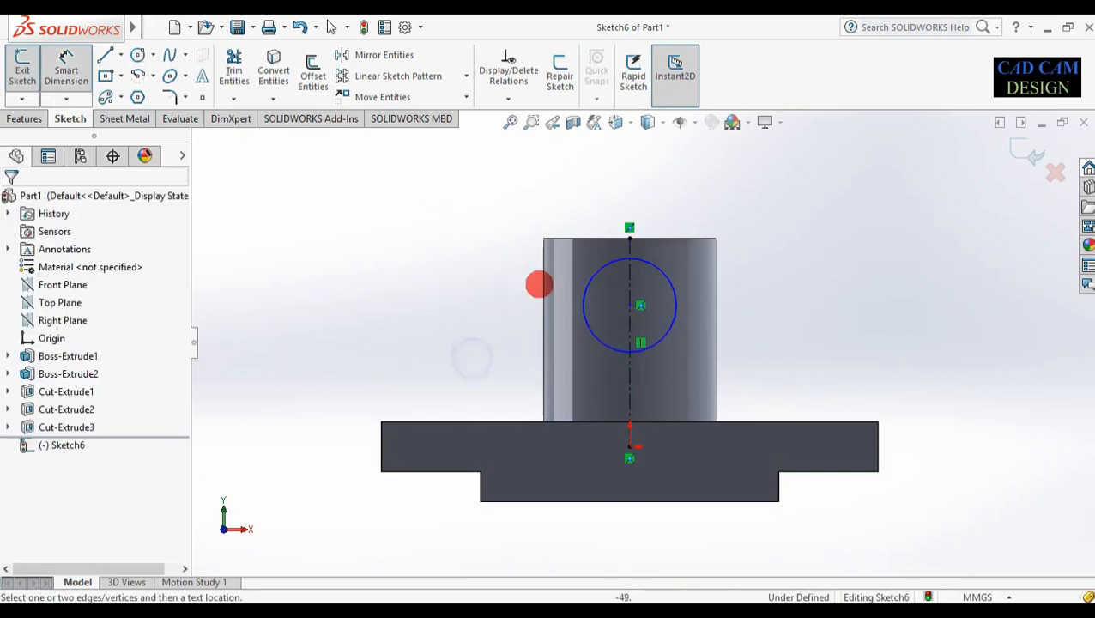
pyautogui.click(587, 276)
pyautogui.click(509, 301)
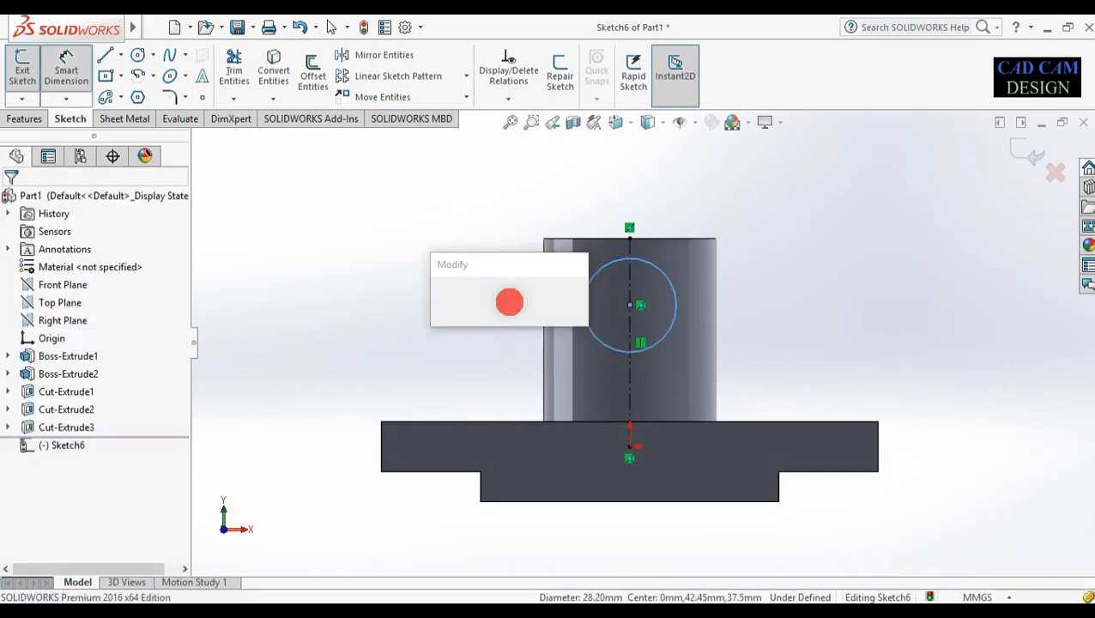
pyautogui.write('35')
pyautogui.press('Return')
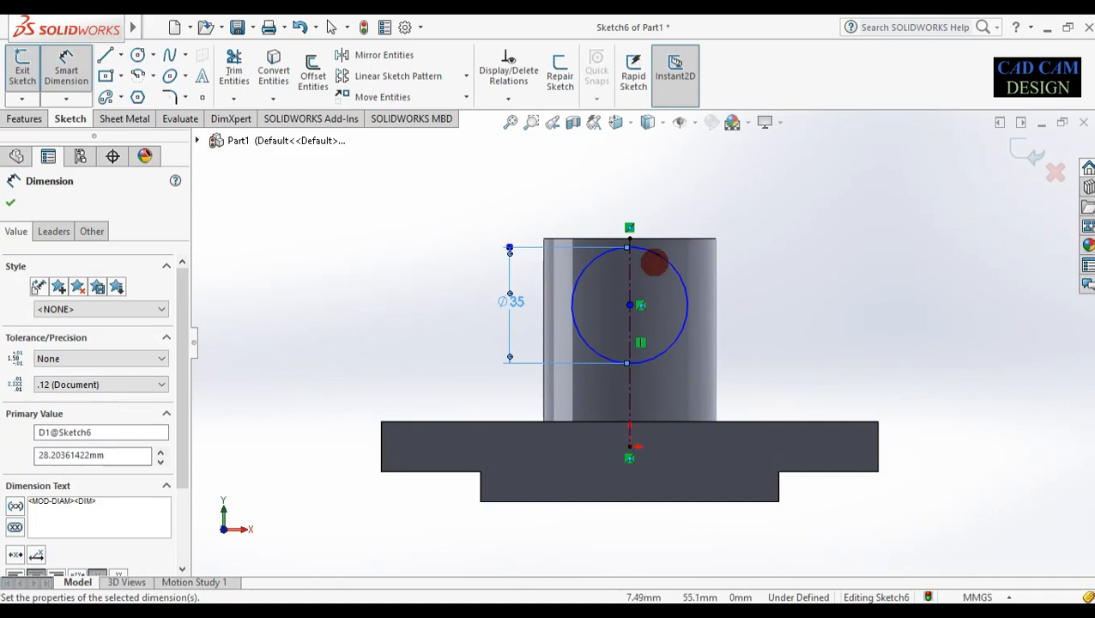
pyautogui.click(668, 237)
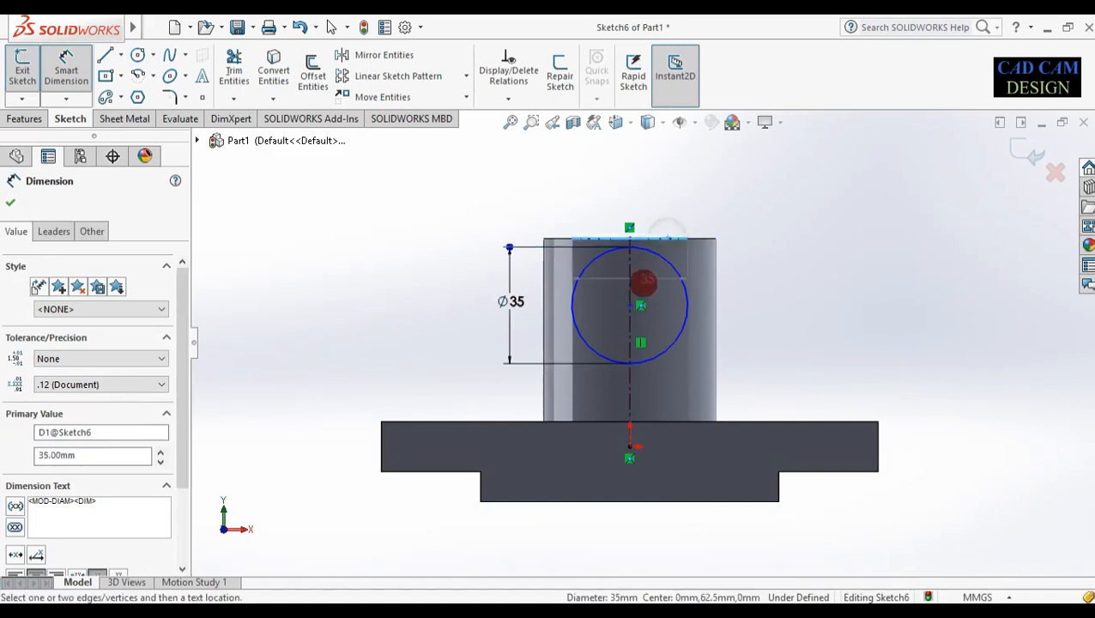
pyautogui.click(630, 304)
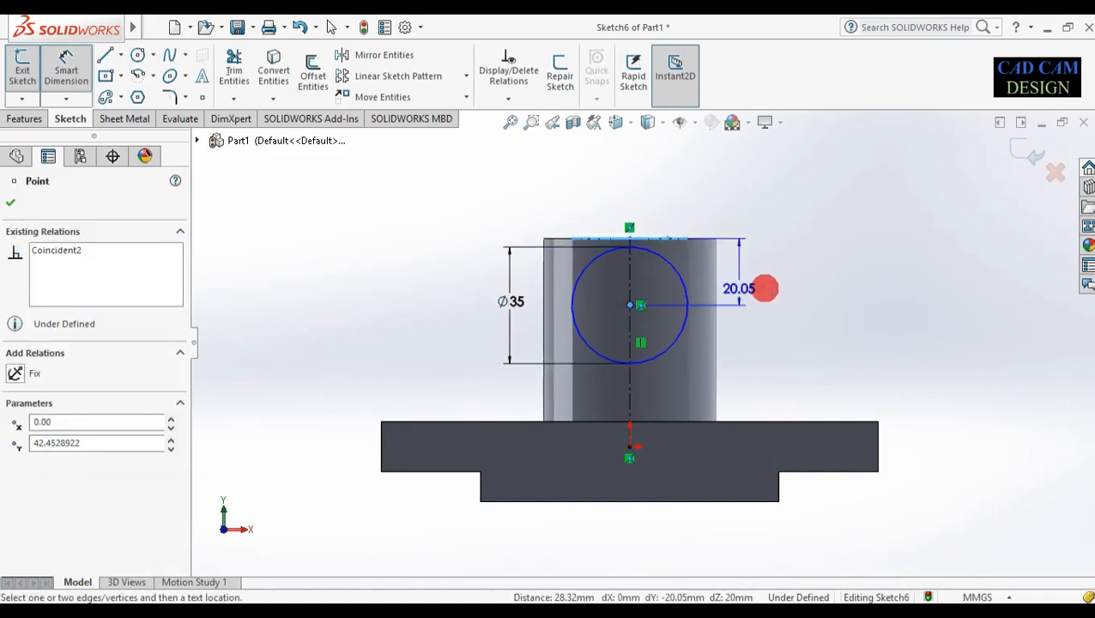
pyautogui.click(765, 285)
pyautogui.write('25')
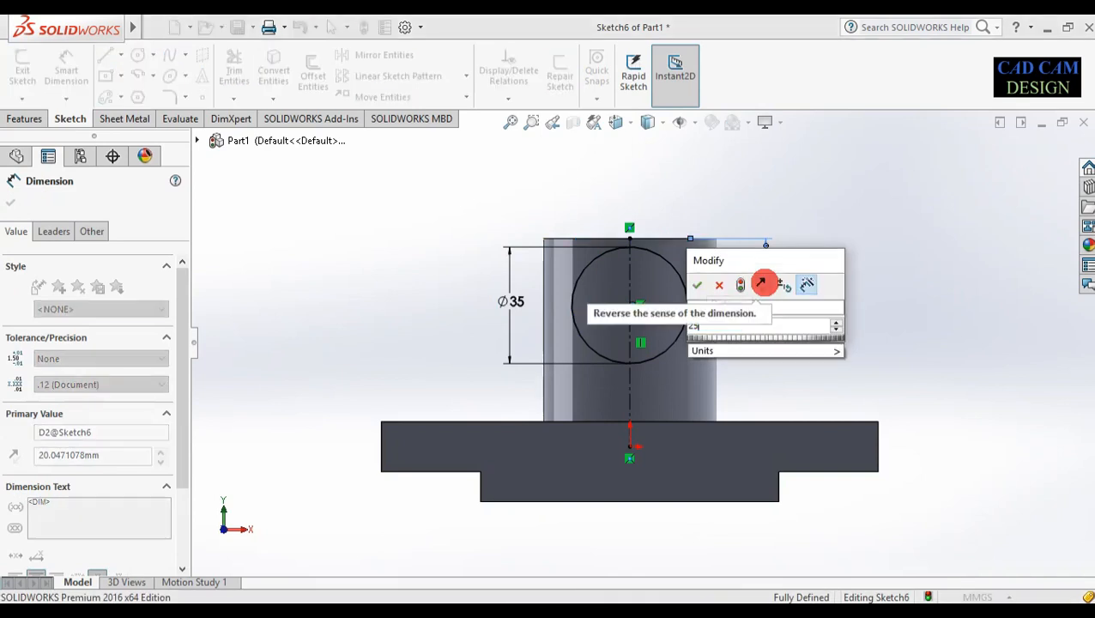
pyautogui.press('Return')
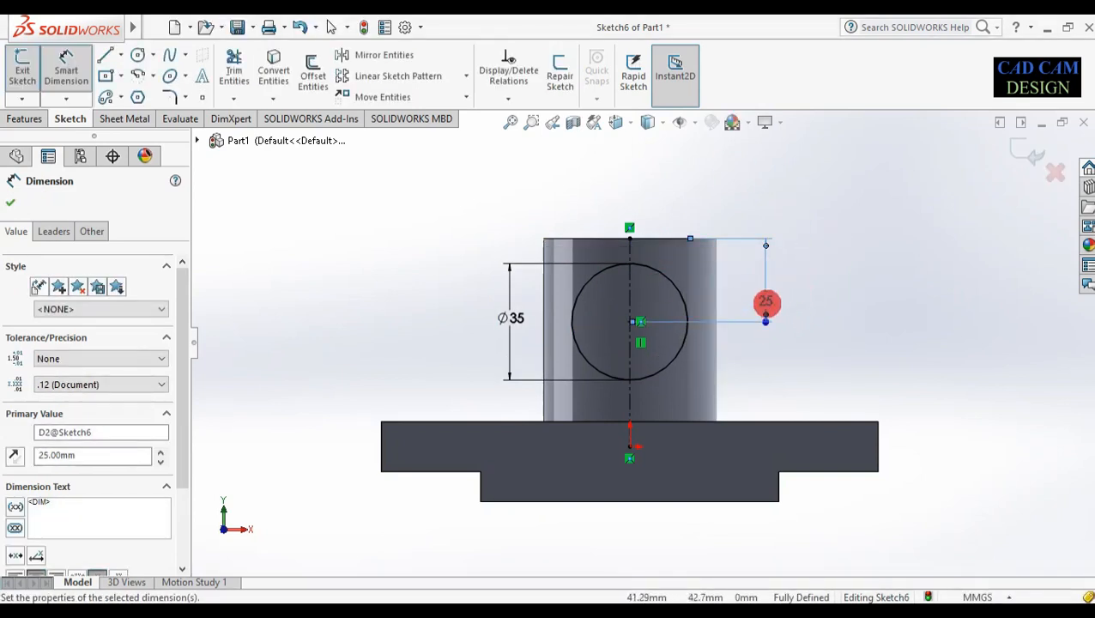
# Orbit to a 3D view and start a Boss-Extrude of the Ø35 circle
pyautogui.moveTo(851, 299); pyautogui.dragTo(841, 324, button='middle')
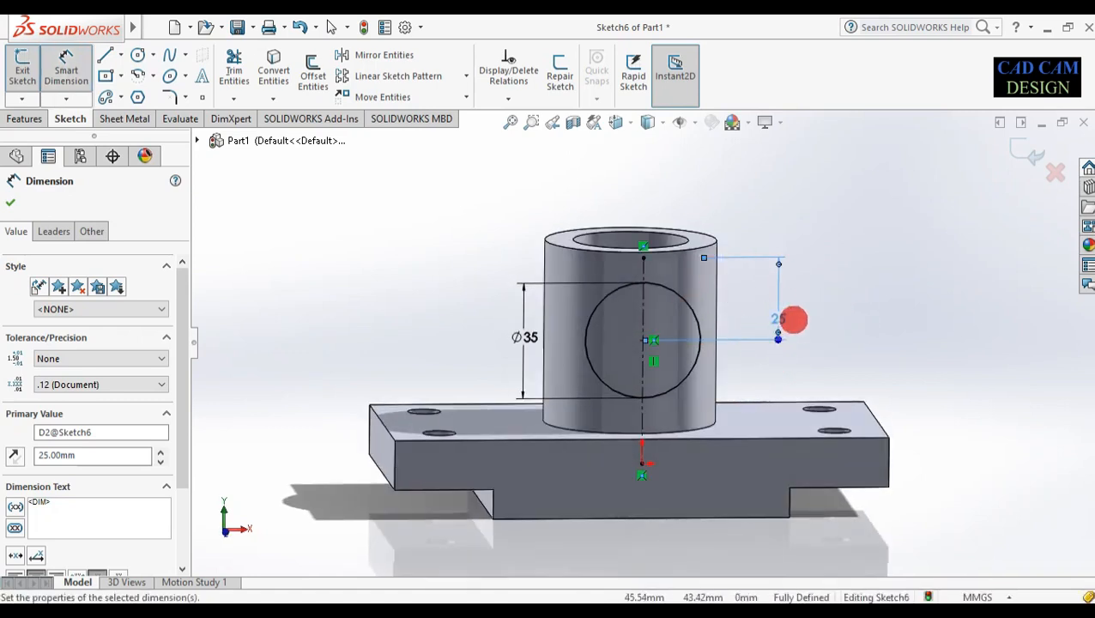
pyautogui.moveTo(470, 308)
pyautogui.mouseDown(button='middle')
pyautogui.moveTo(487, 306)
pyautogui.moveTo(496, 427)
pyautogui.moveTo(493, 347)
pyautogui.moveTo(457, 286)
pyautogui.moveTo(400, 300)
pyautogui.mouseUp(button='middle')
pyautogui.click(24, 120)
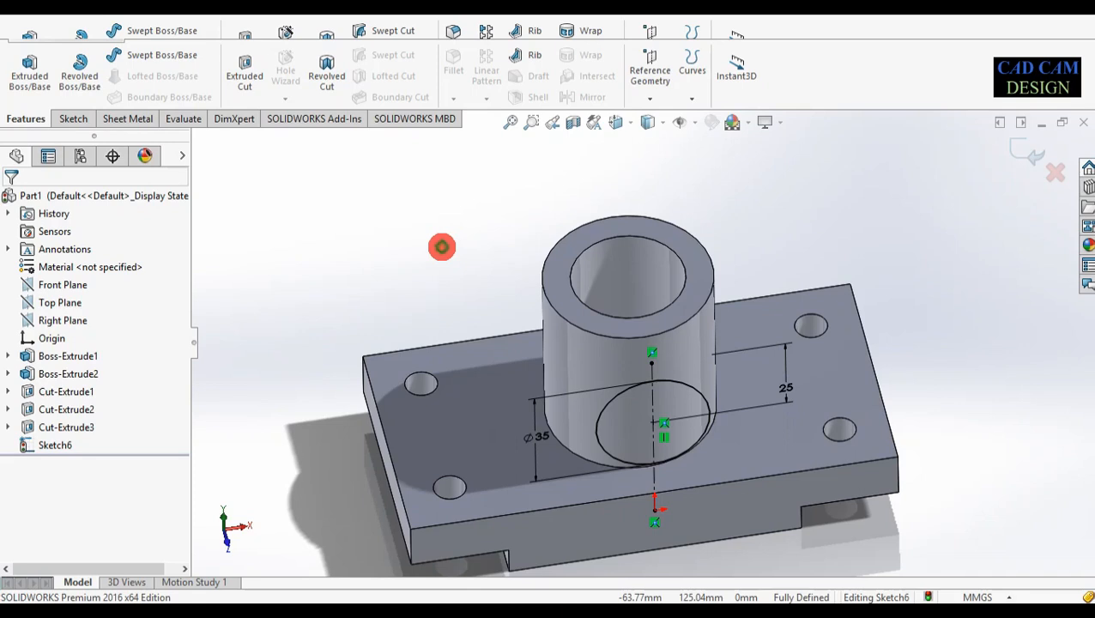
pyautogui.click(36, 79)
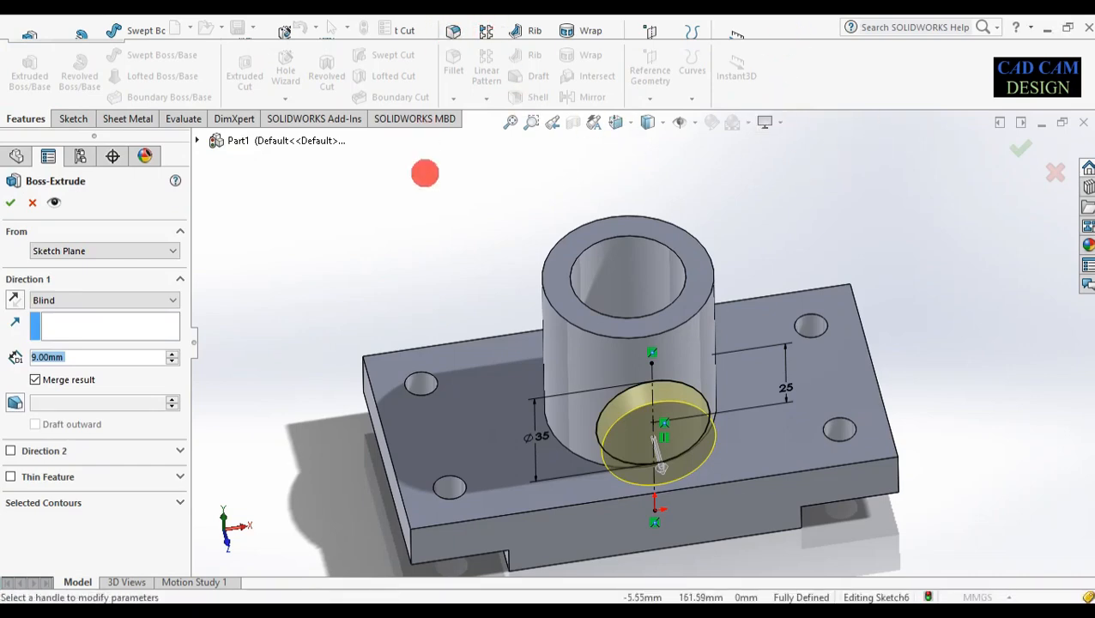
# Reverse the boss direction and extrude it 19 mm Blind, creating Boss-Extrude3 as a side boss
pyautogui.moveTo(458, 361); pyautogui.dragTo(431, 226, button='middle')
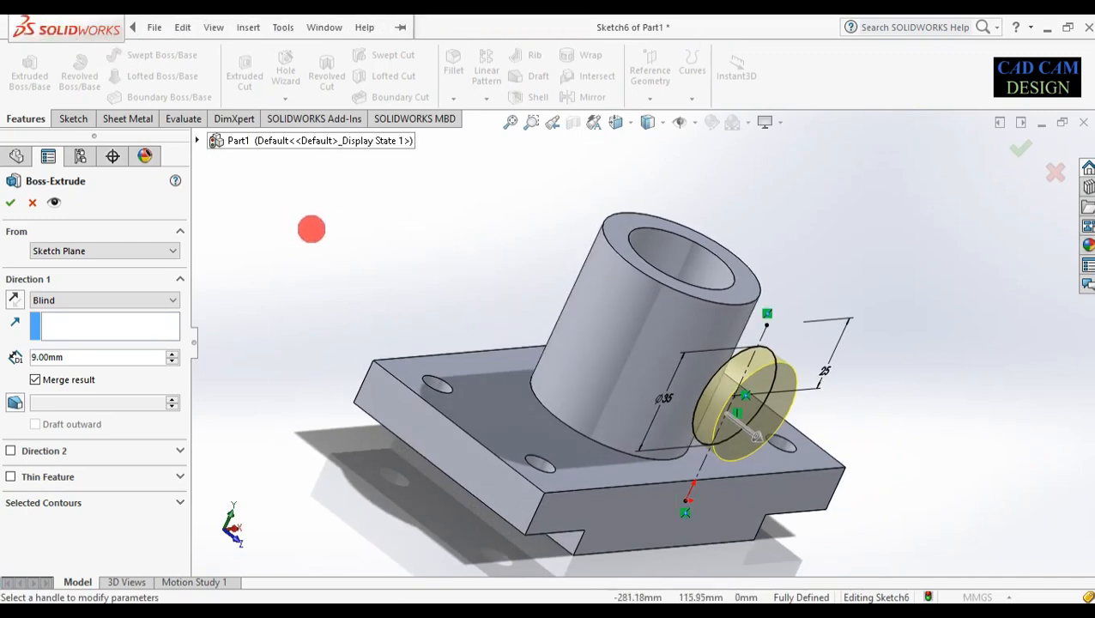
pyautogui.moveTo(376, 230); pyautogui.dragTo(353, 250, button='middle')
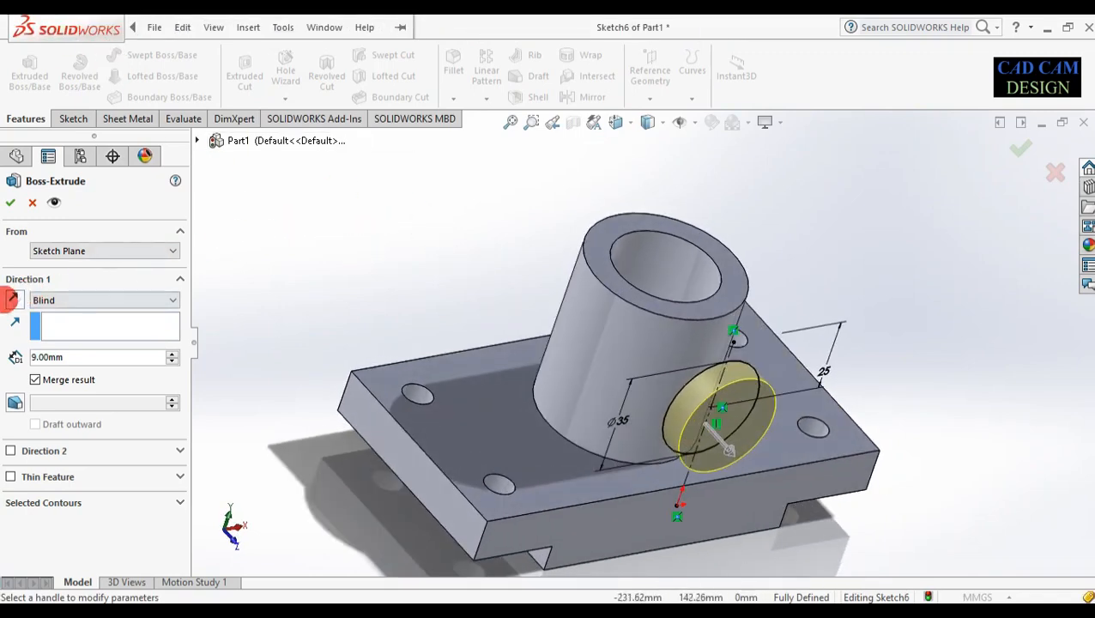
pyautogui.click(12, 299)
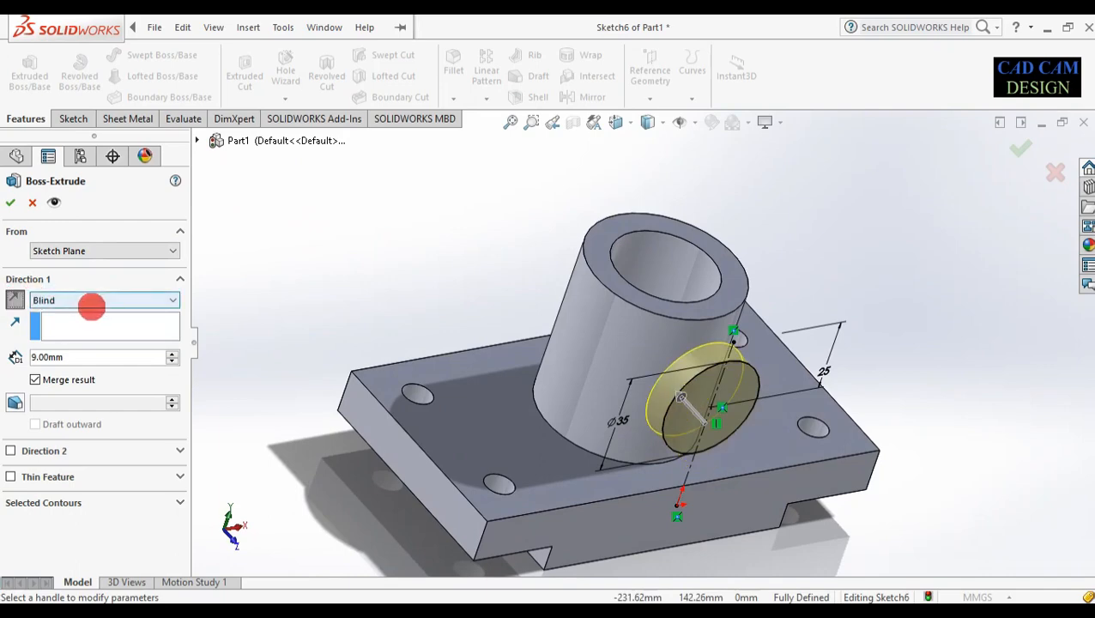
pyautogui.write('19')
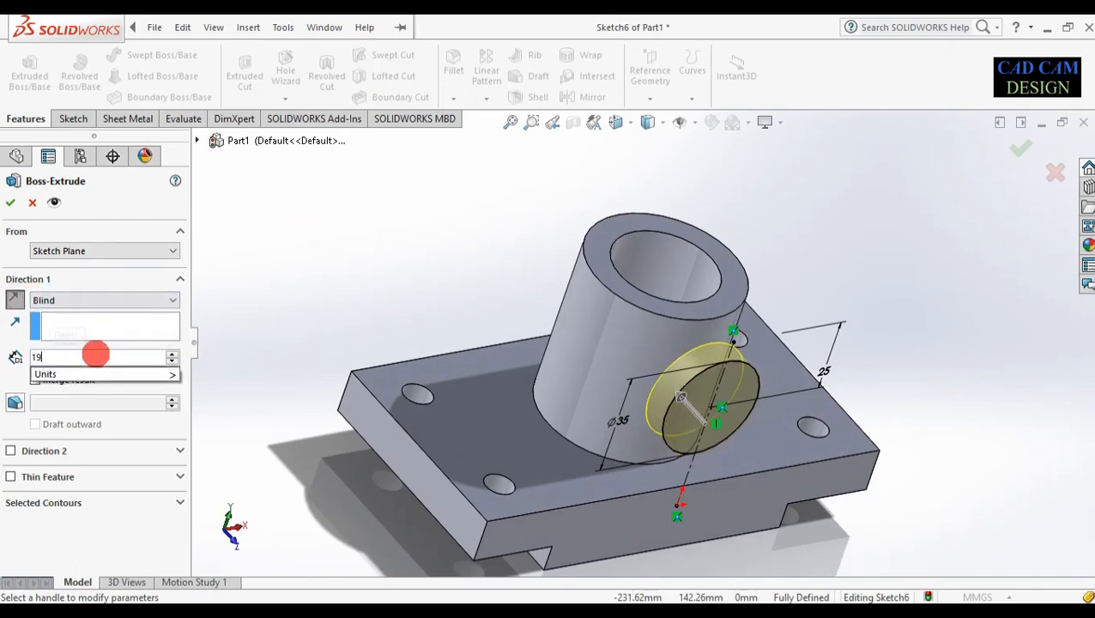
pyautogui.press('Return')
pyautogui.moveTo(563, 390); pyautogui.dragTo(543, 547, button='middle')
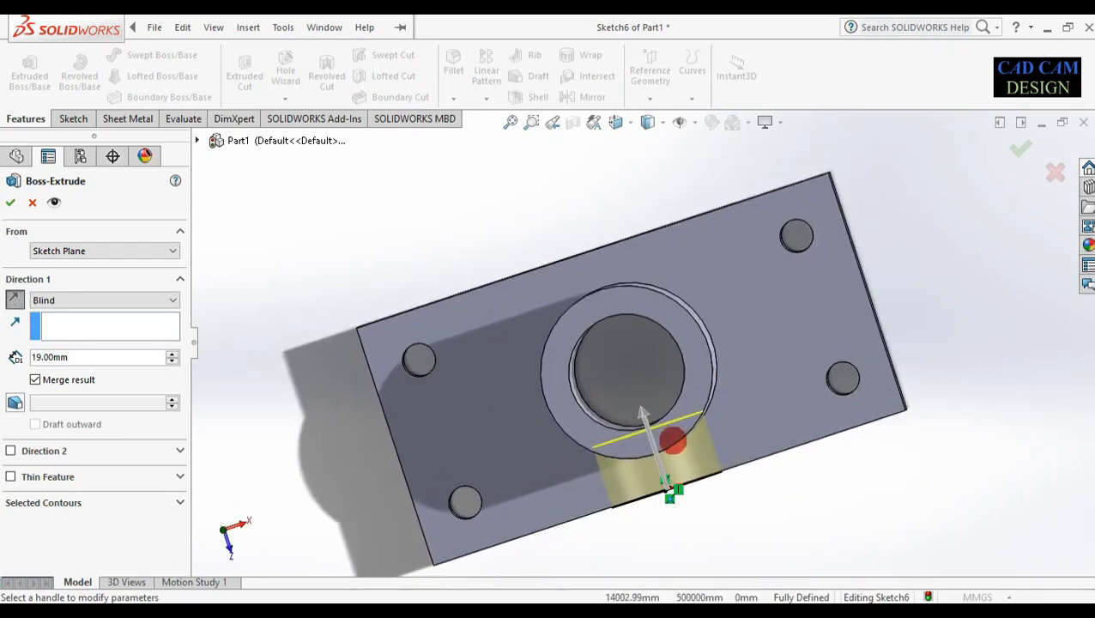
pyautogui.scroll(-4, 670, 465)
pyautogui.moveTo(549, 447); pyautogui.dragTo(555, 426, button='middle')
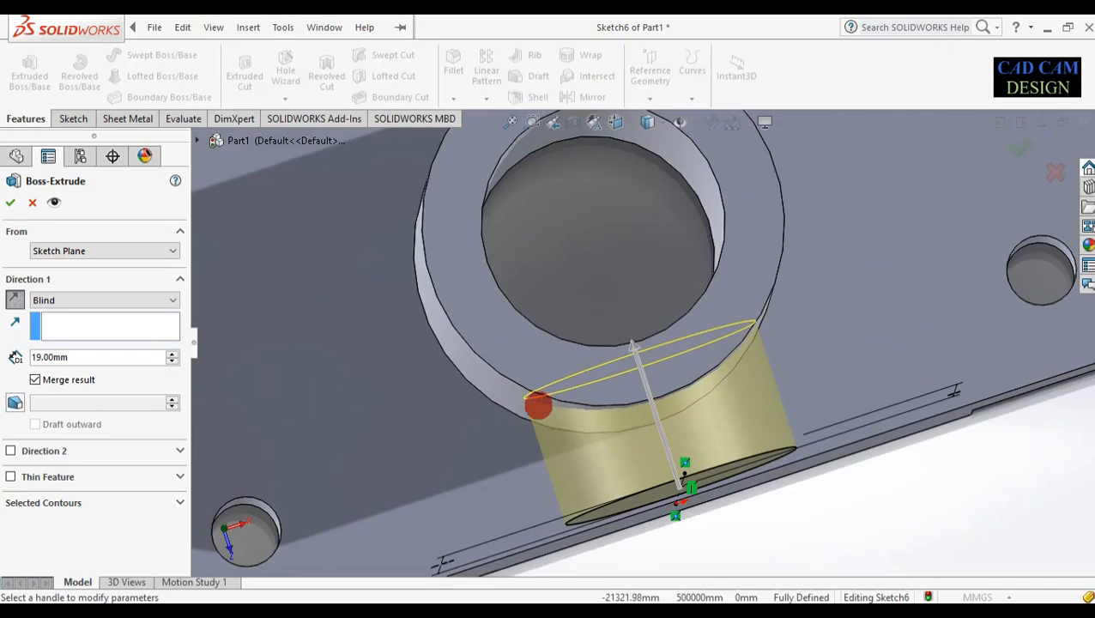
pyautogui.scroll(-4, 530, 384)
pyautogui.scroll(7, 572, 378)
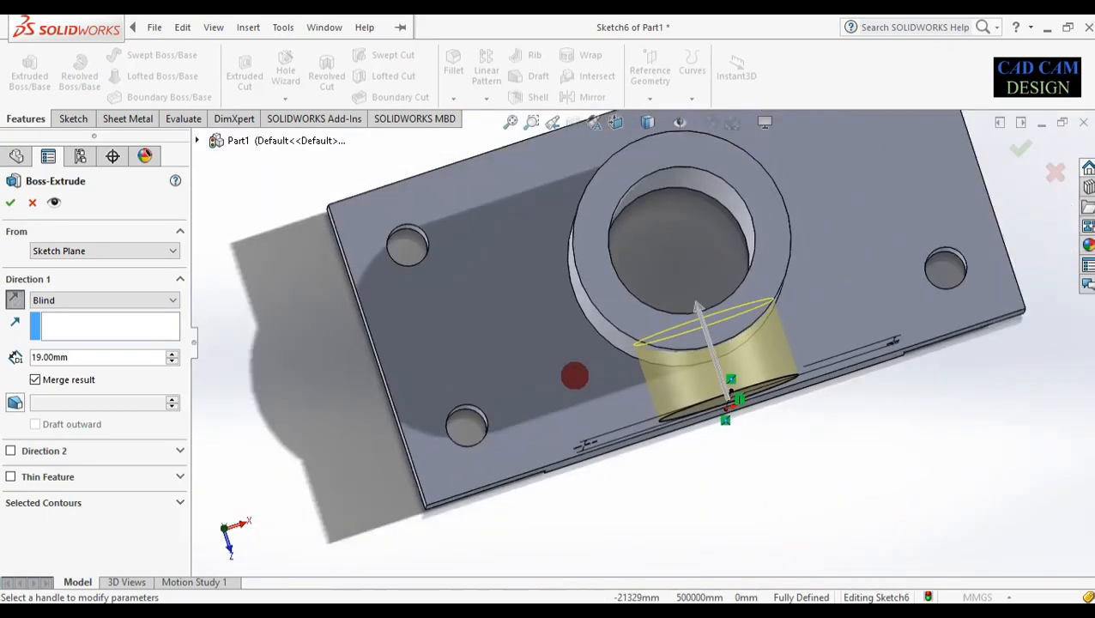
pyautogui.scroll(3, 575, 375)
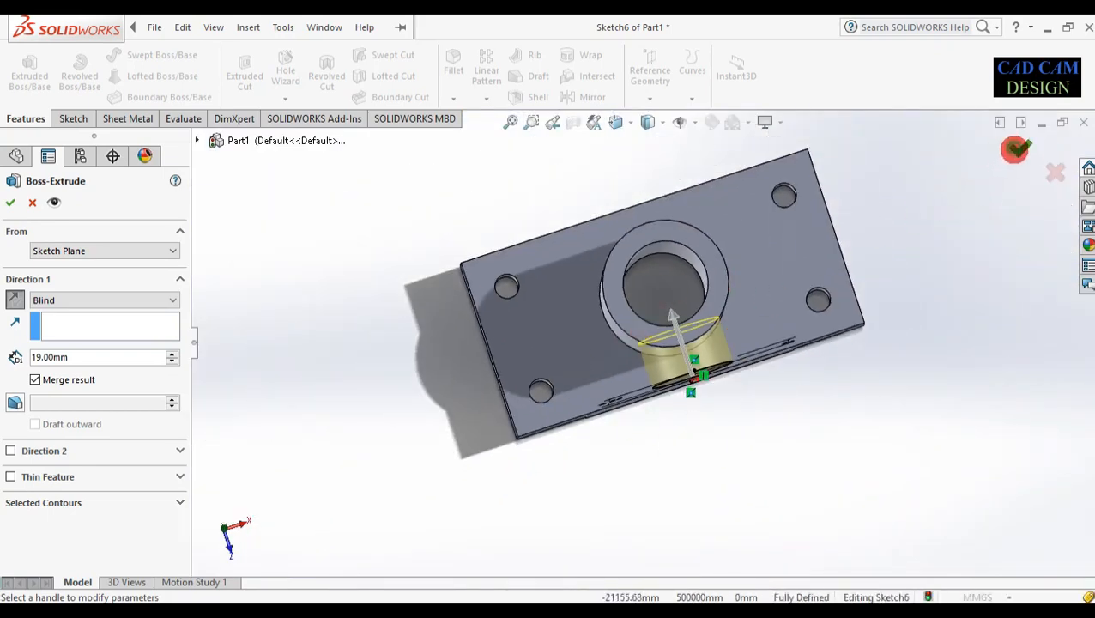
pyautogui.click(1016, 149)
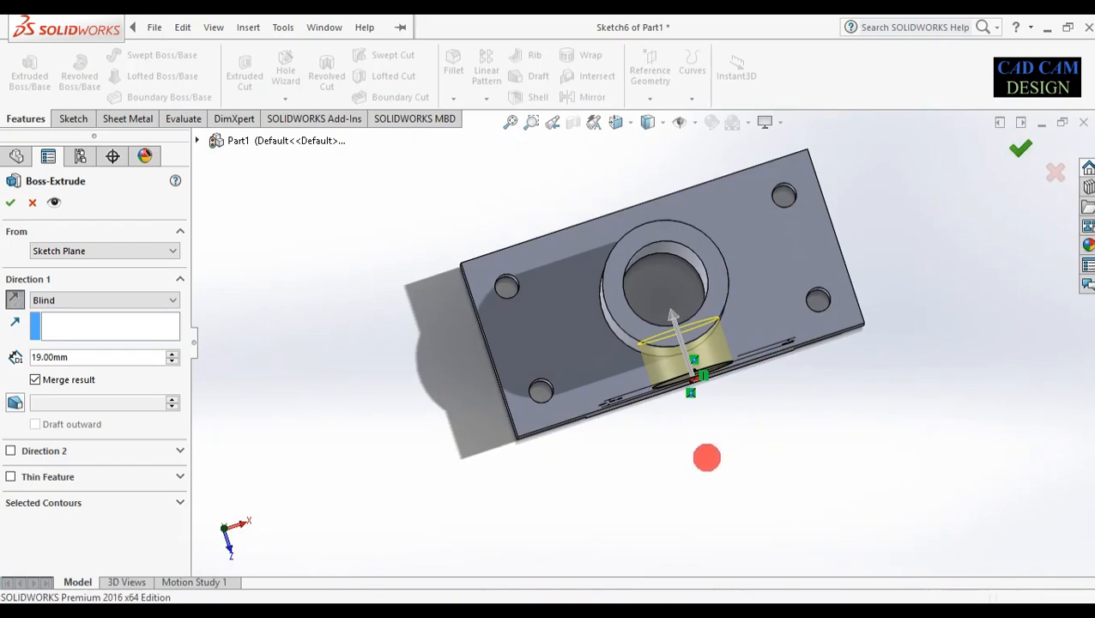
pyautogui.moveTo(692, 460); pyautogui.dragTo(711, 288, button='middle')
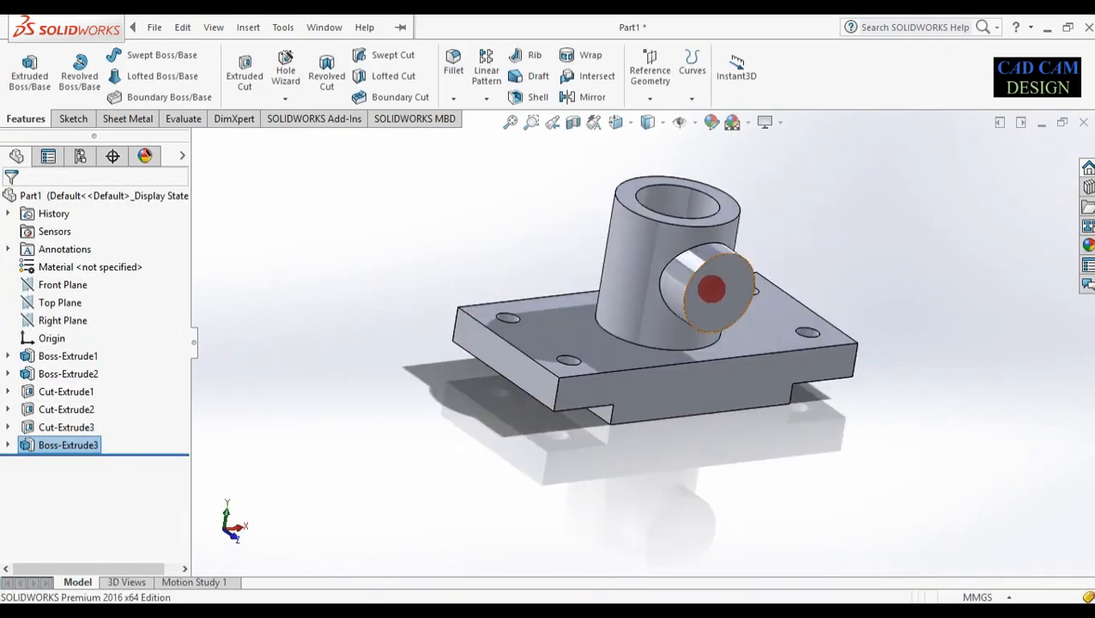
pyautogui.click(712, 289)
# Start Sketch7 on the boss end face and draw a circle at its centre
pyautogui.click(764, 245)
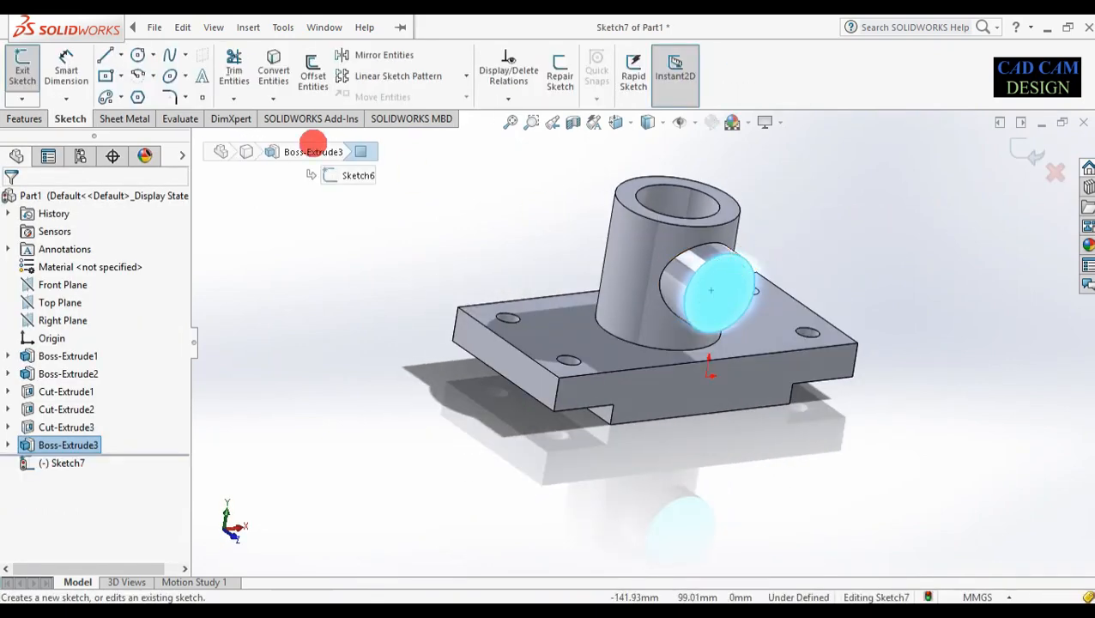
pyautogui.click(137, 55)
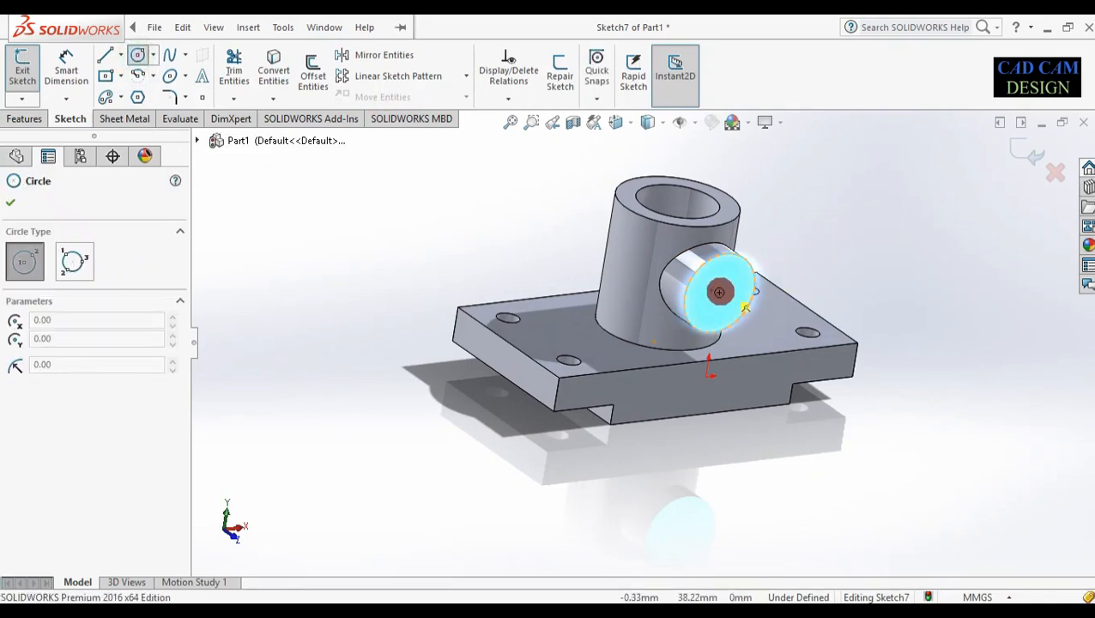
pyautogui.click(747, 306)
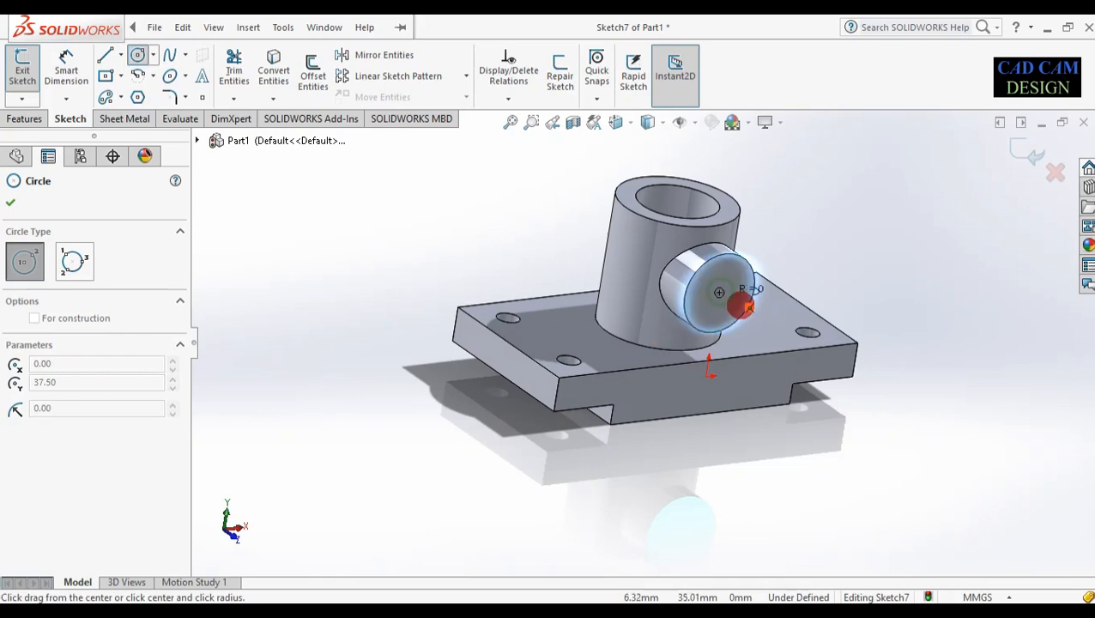
pyautogui.click(743, 306)
# Dimension the circle to Ø25 mm and exit the sketch
pyautogui.moveTo(814, 402); pyautogui.dragTo(802, 202, button='right')
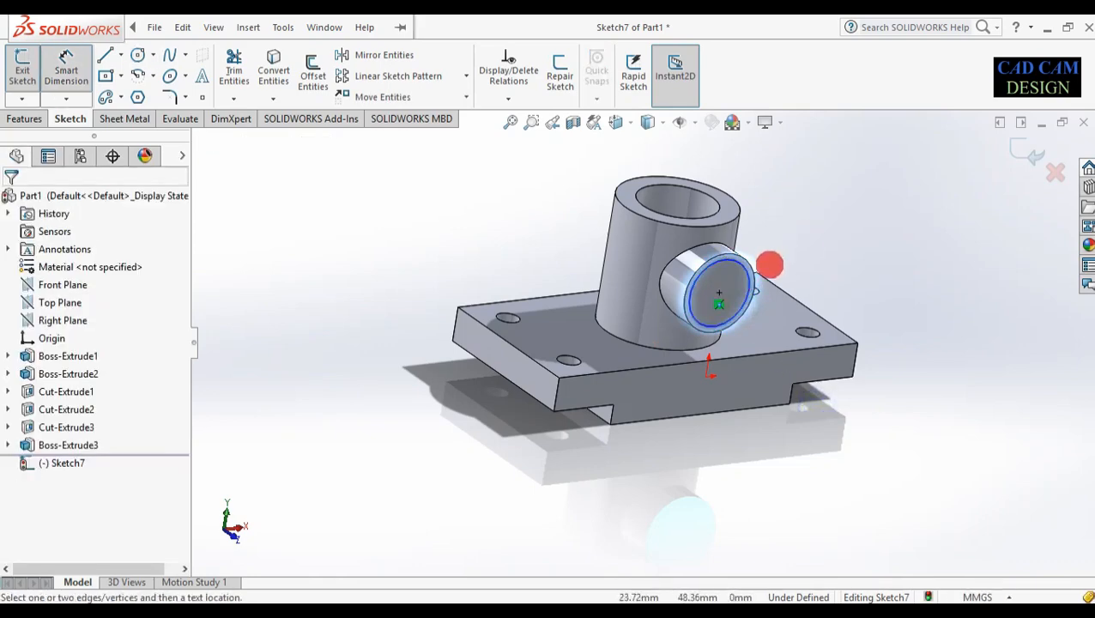
pyautogui.scroll(-3, 770, 262)
pyautogui.scroll(-1, 715, 295)
pyautogui.click(696, 310)
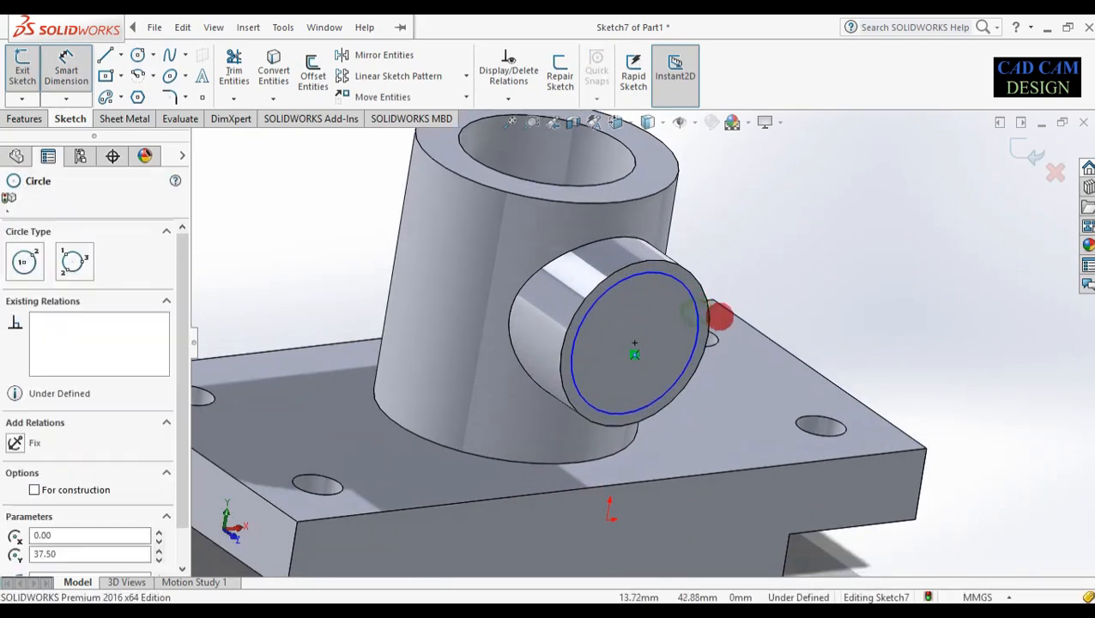
pyautogui.click(733, 316)
pyautogui.write('25')
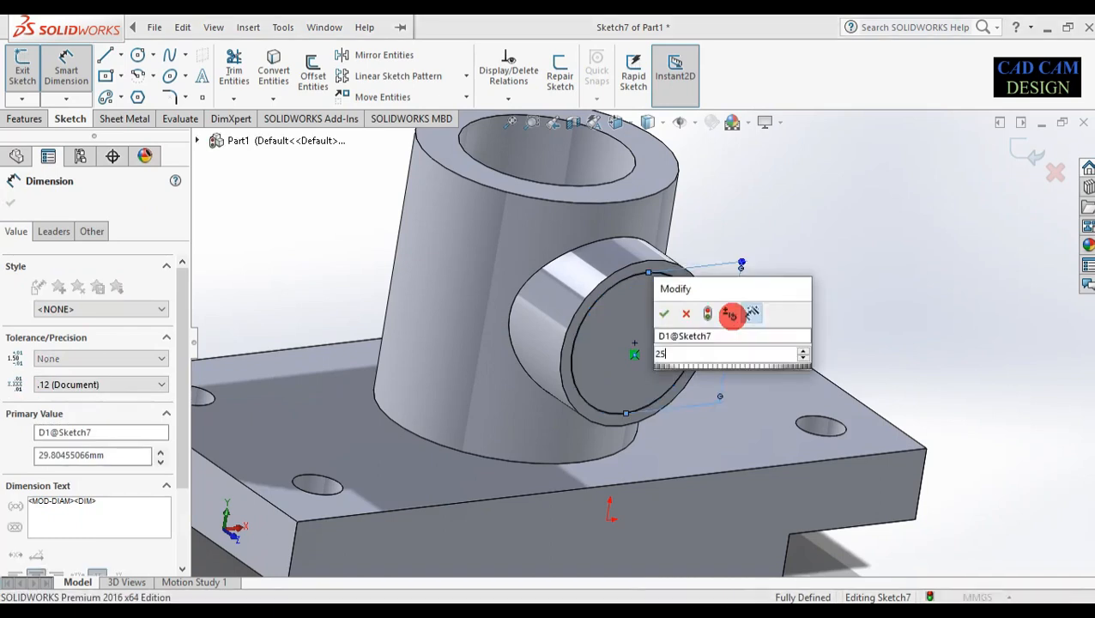
pyautogui.press('Return')
pyautogui.moveTo(706, 291); pyautogui.dragTo(596, 331, button='middle')
pyautogui.scroll(1, 597, 330)
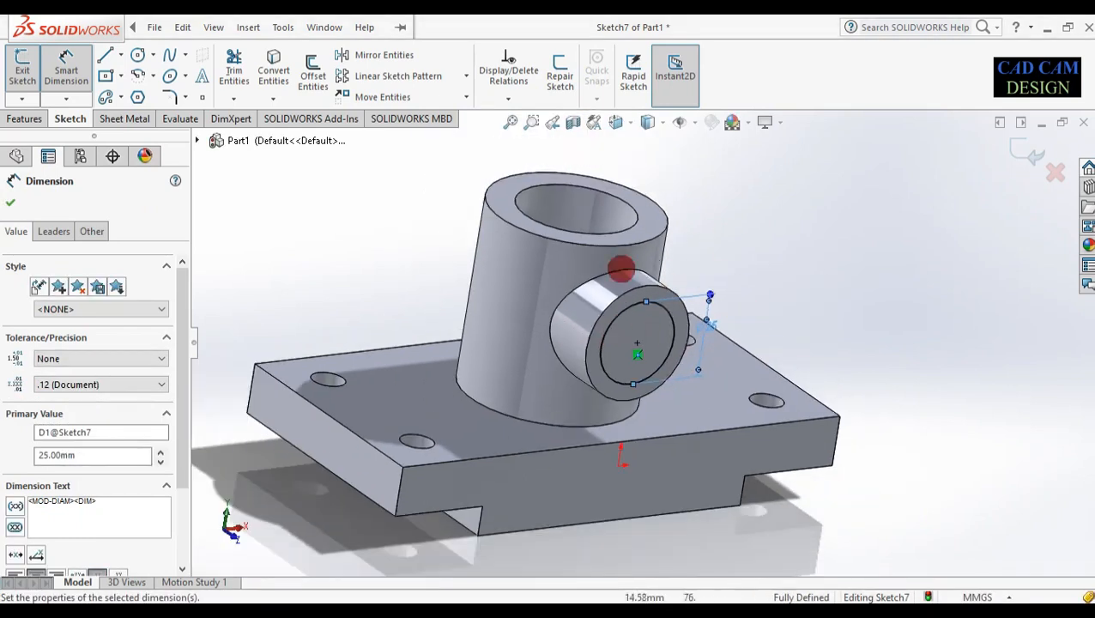
pyautogui.click(11, 203)
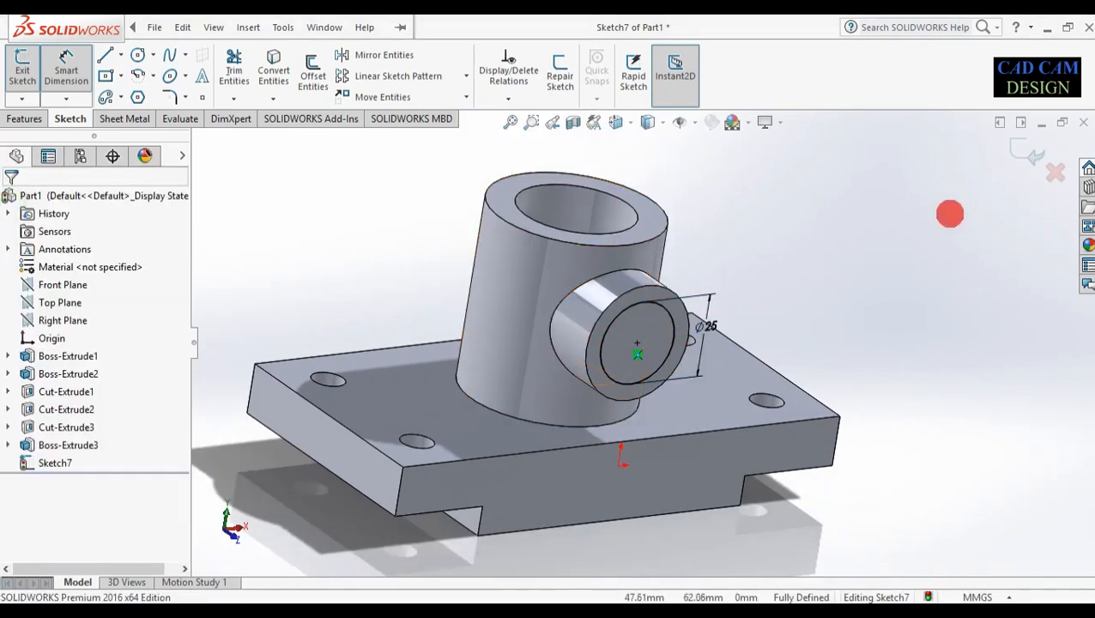
pyautogui.click(1030, 151)
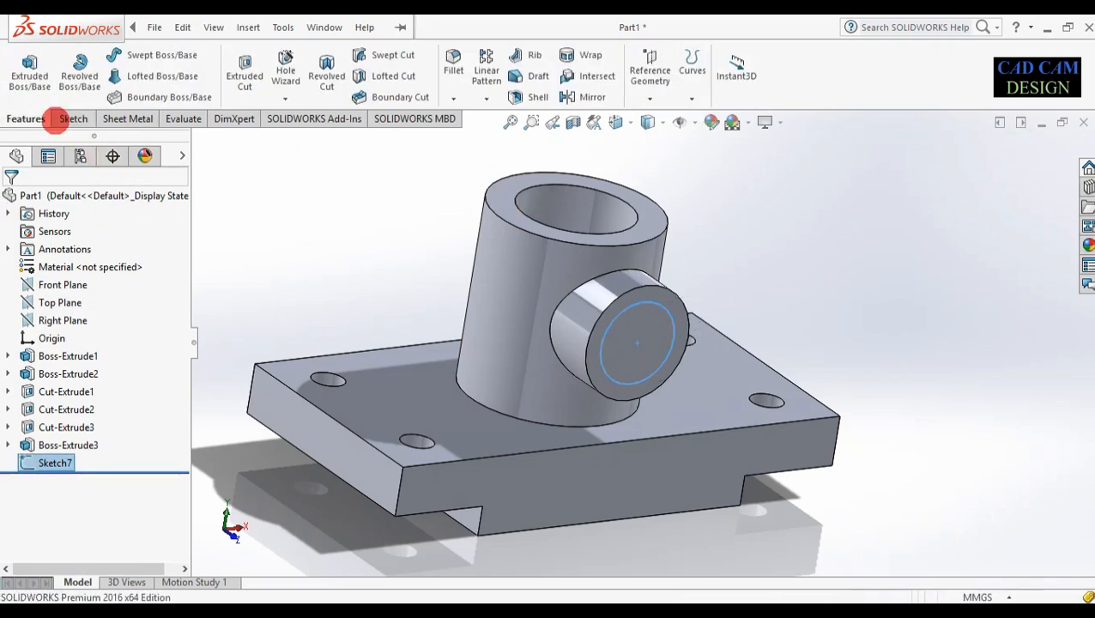
# Cut the Ø25 circle 33 mm Blind through the side boss into the main bore
pyautogui.click(245, 75)
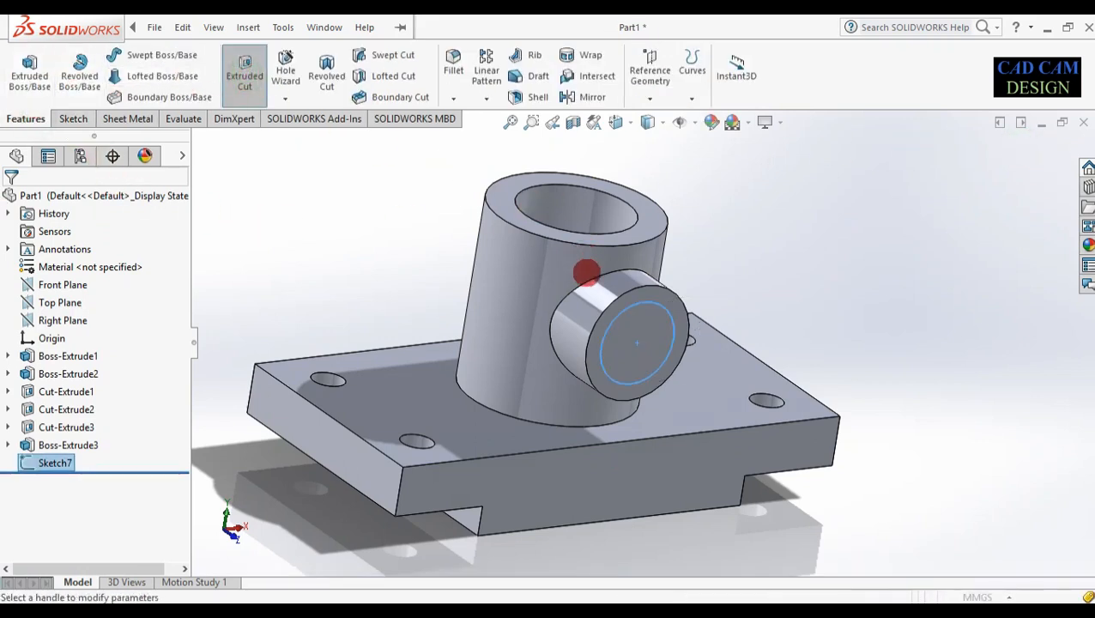
pyautogui.click(144, 302)
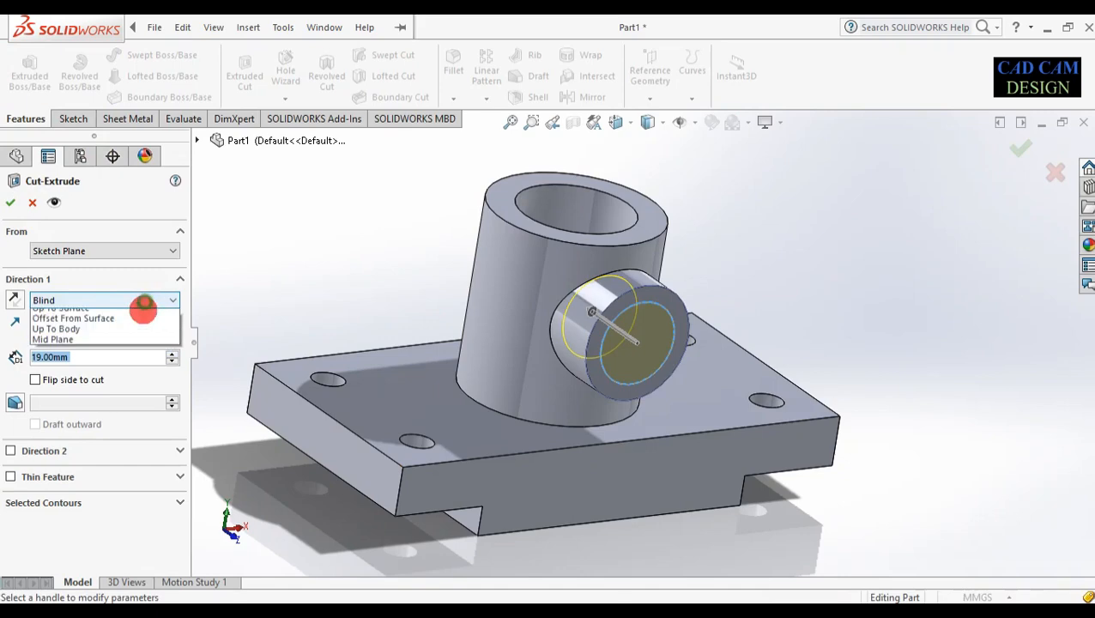
pyautogui.click(127, 323)
pyautogui.moveTo(321, 257); pyautogui.dragTo(350, 240, button='middle')
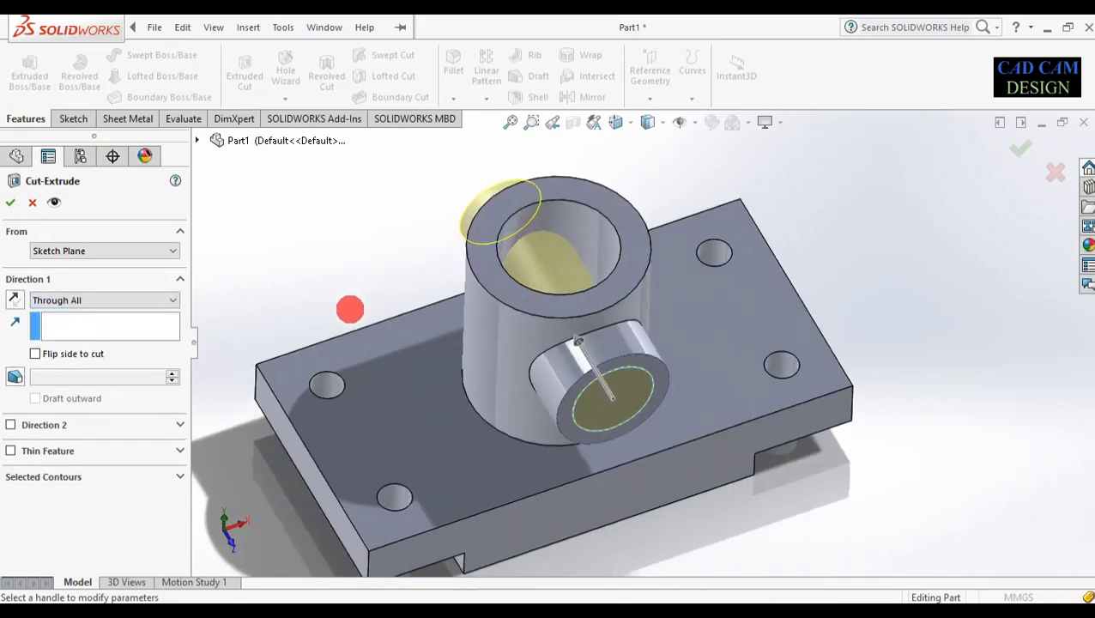
pyautogui.click(127, 300)
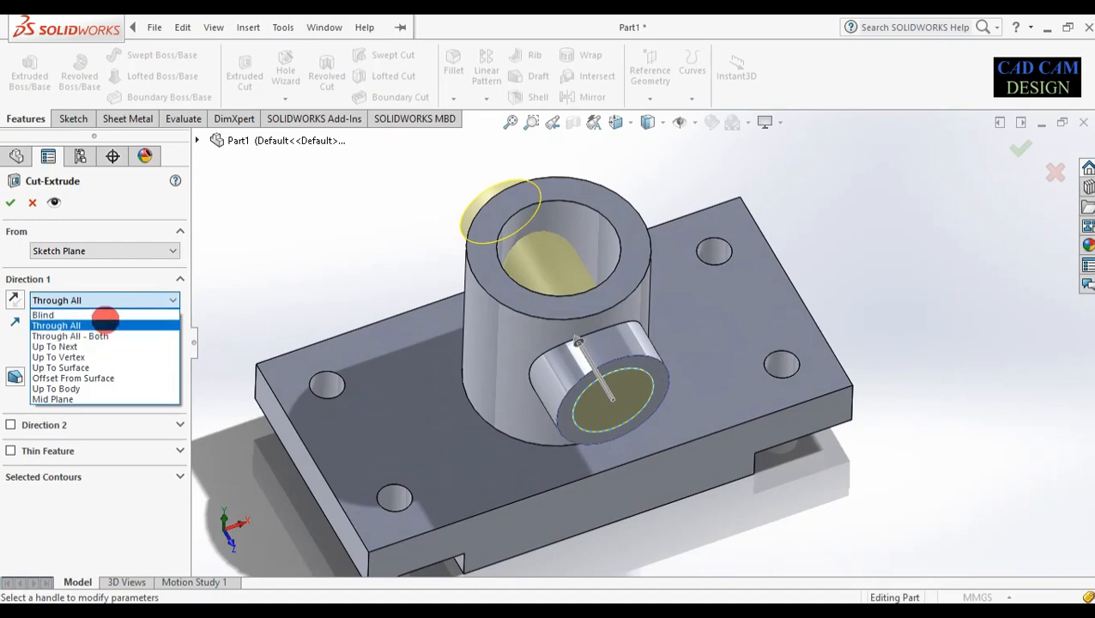
pyautogui.click(48, 316)
pyautogui.moveTo(582, 345); pyautogui.dragTo(574, 299)
pyautogui.moveTo(589, 230); pyautogui.dragTo(445, 390, button='middle')
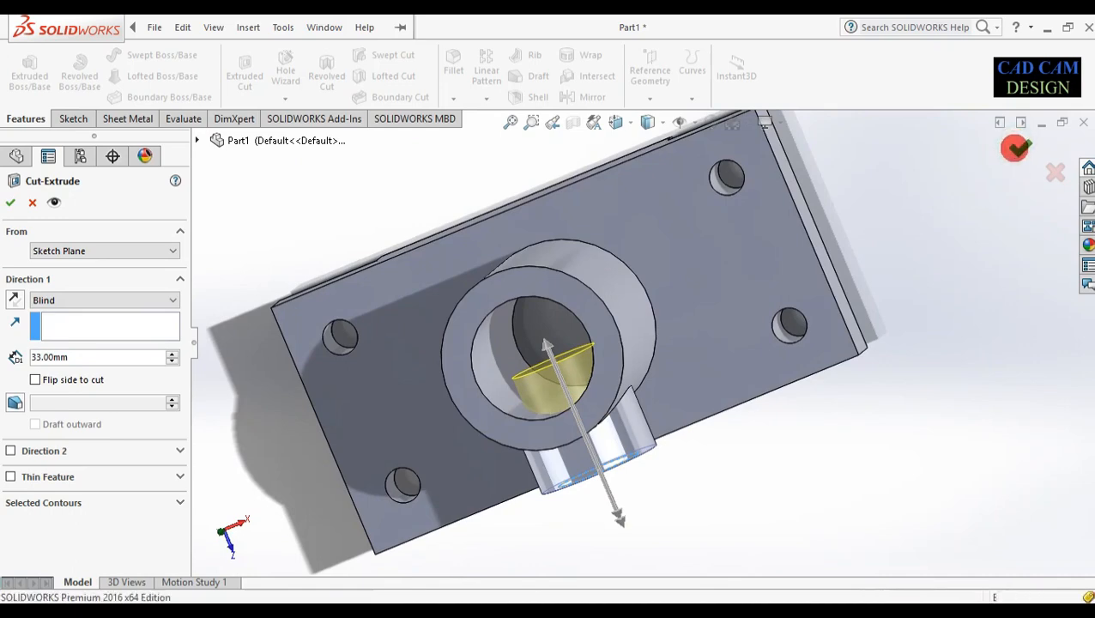
pyautogui.click(1016, 147)
pyautogui.moveTo(780, 479); pyautogui.dragTo(543, 344, button='middle')
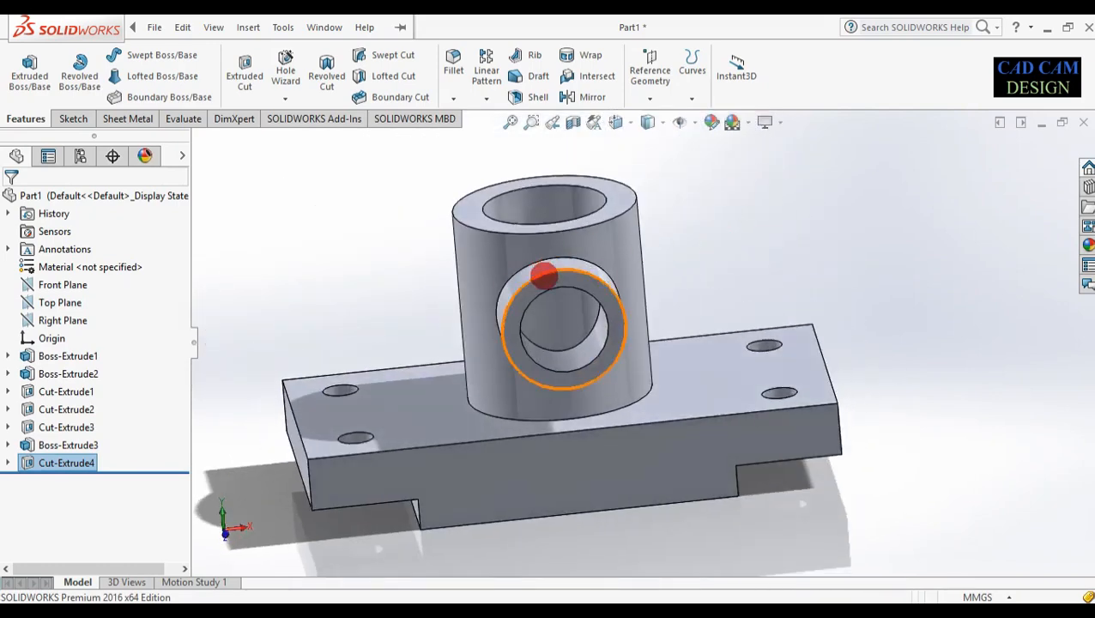
pyautogui.moveTo(584, 197); pyautogui.dragTo(612, 201, button='middle')
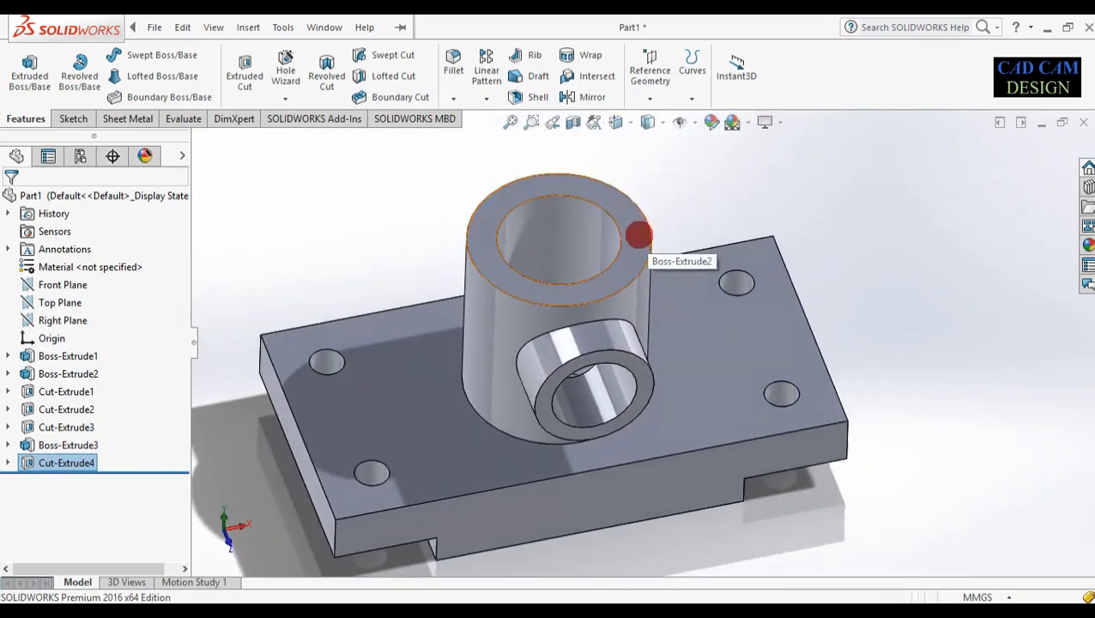
# Sketch a centred rectangle on the cylinder's top ring face, centred on the bore's bottom edge
pyautogui.click(649, 229)
pyautogui.click(704, 168)
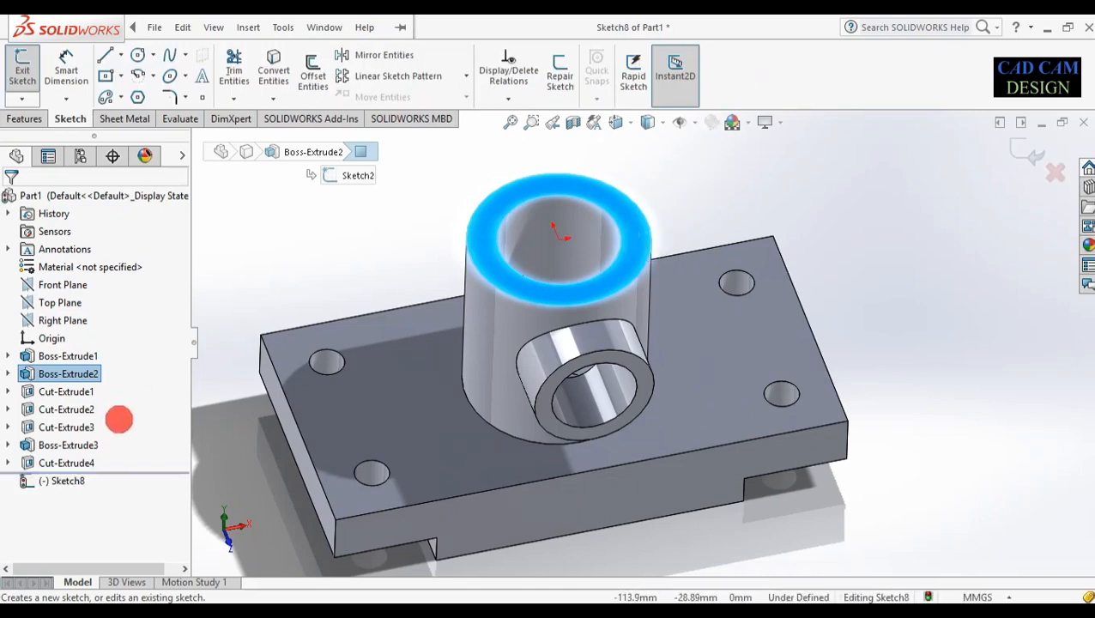
pyautogui.rightClick(73, 481)
pyautogui.click(110, 357)
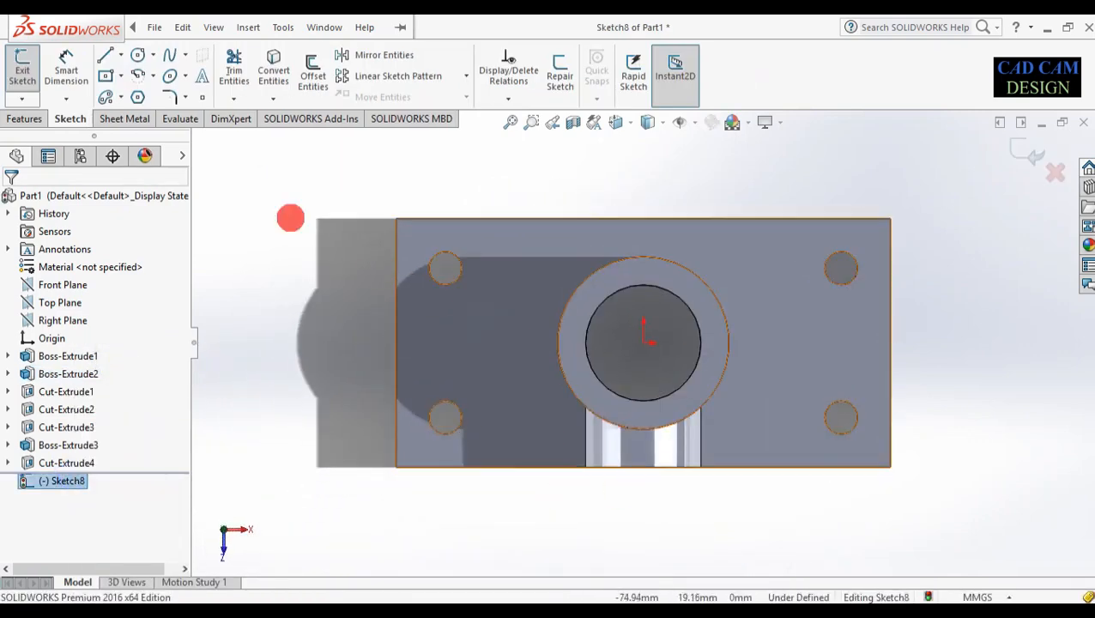
pyautogui.click(107, 75)
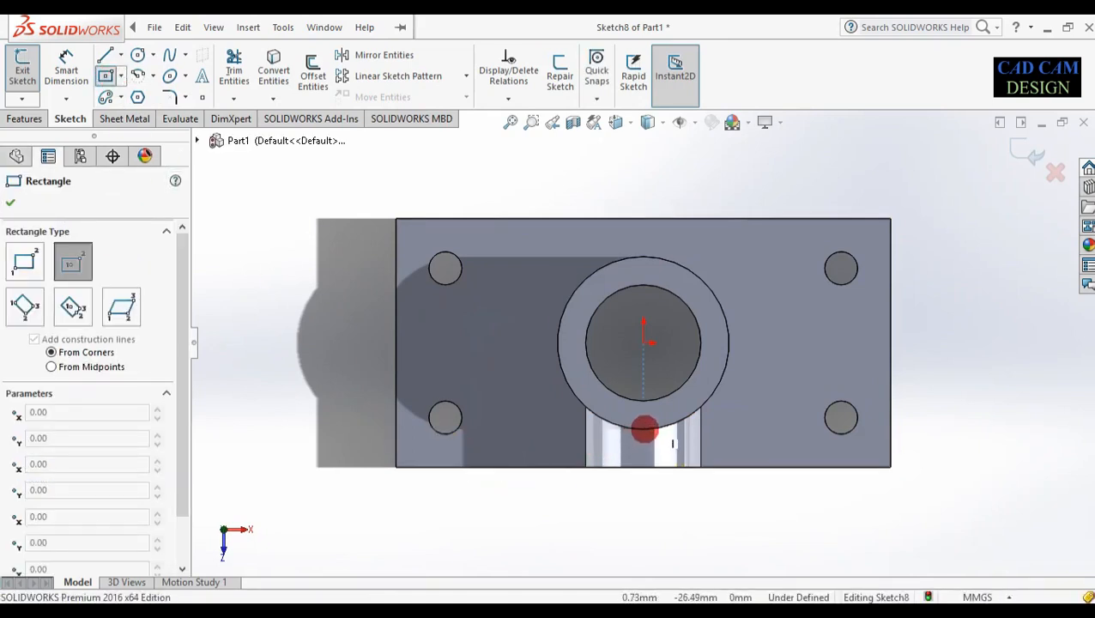
pyautogui.click(642, 427)
pyautogui.click(659, 494)
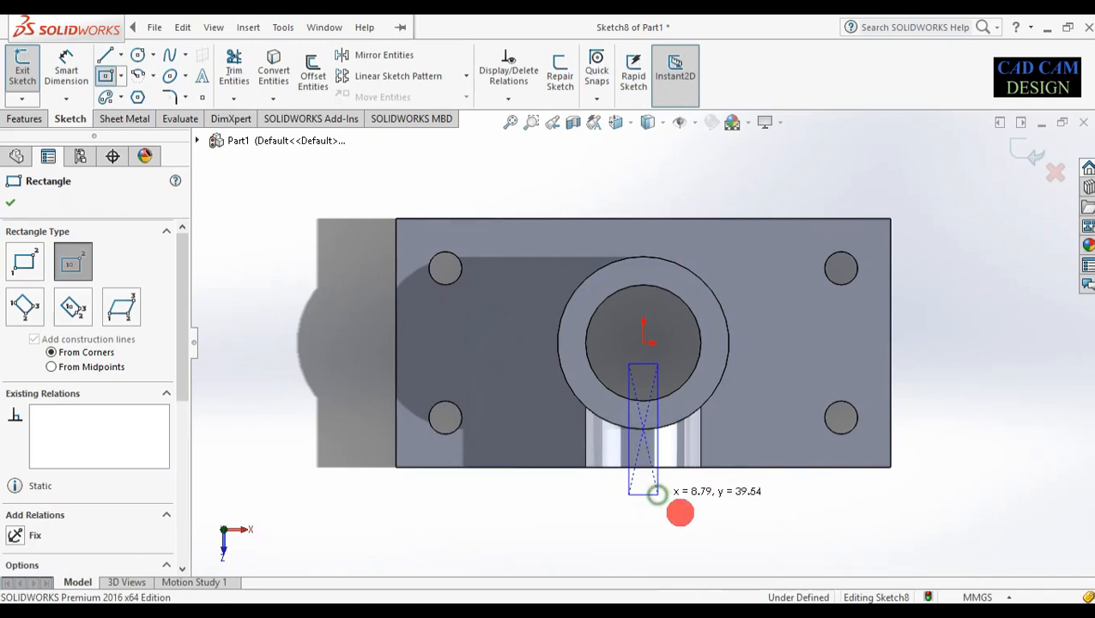
# Dimension the slot rectangle 10 mm wide and 30 mm tall, then exit the sketch
pyautogui.moveTo(712, 516); pyautogui.dragTo(723, 318, button='right')
pyautogui.scroll(-2, 639, 491)
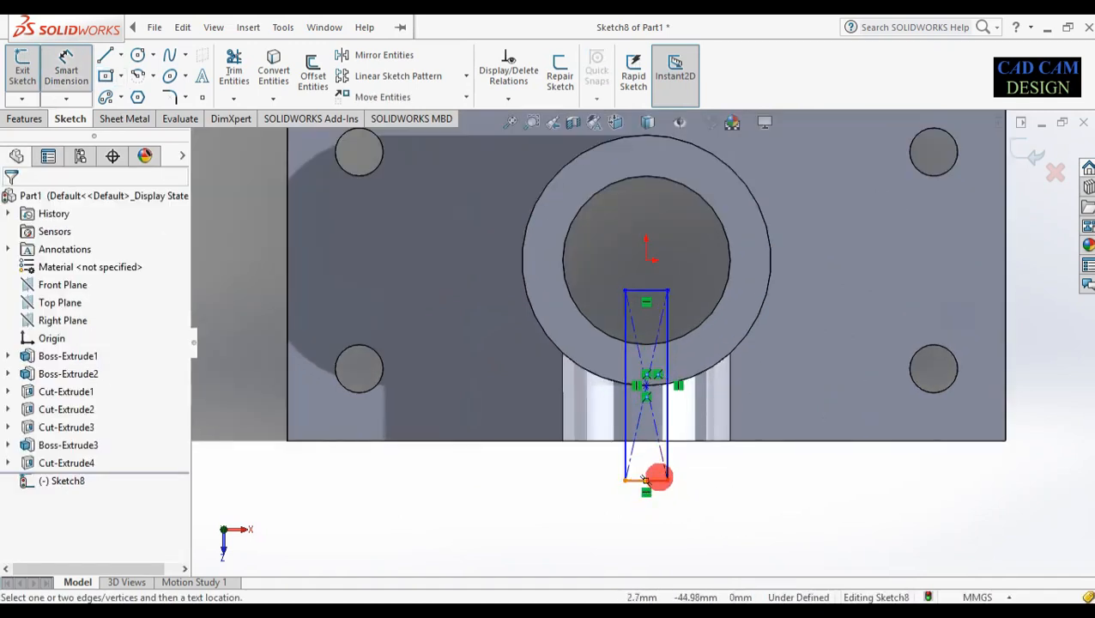
pyautogui.click(645, 481)
pyautogui.click(657, 514)
pyautogui.write('10')
pyautogui.press('Return')
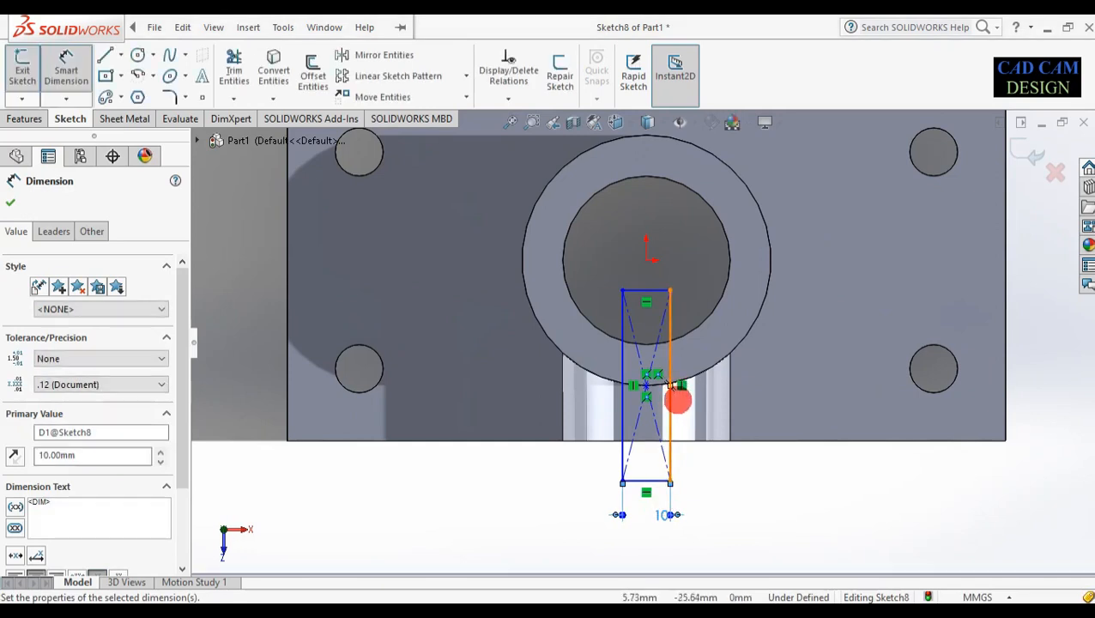
pyautogui.click(672, 403)
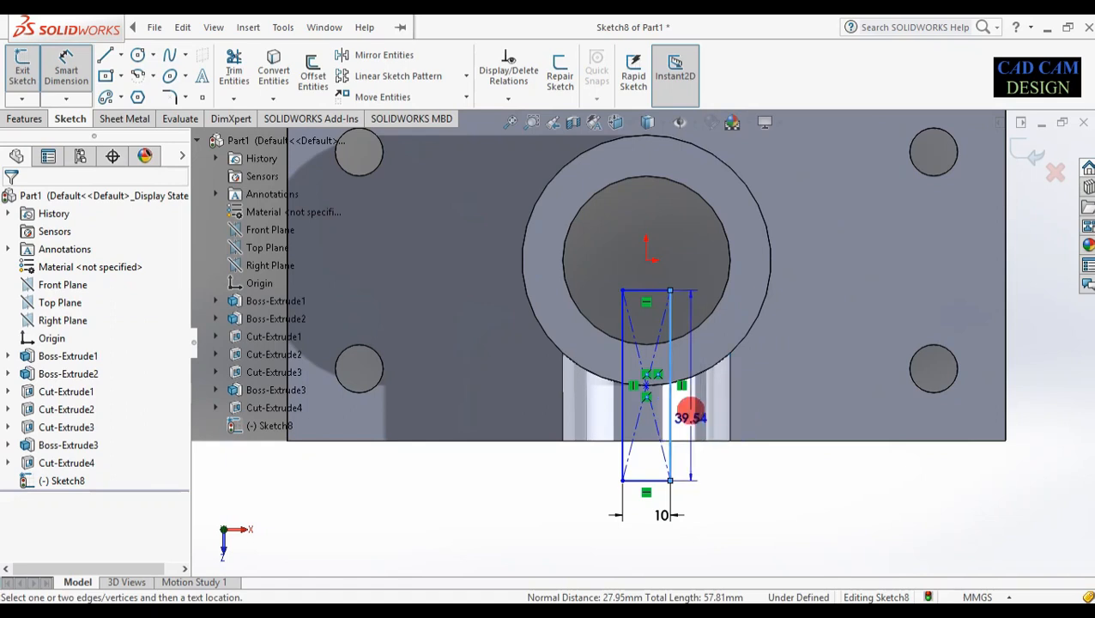
pyautogui.click(721, 410)
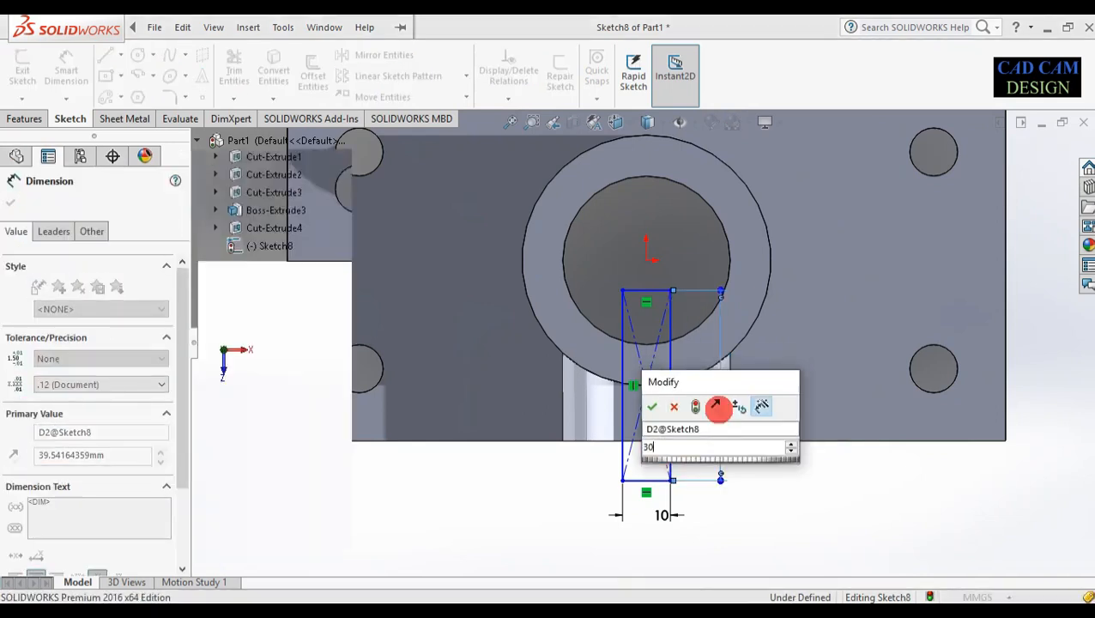
pyautogui.press('Return')
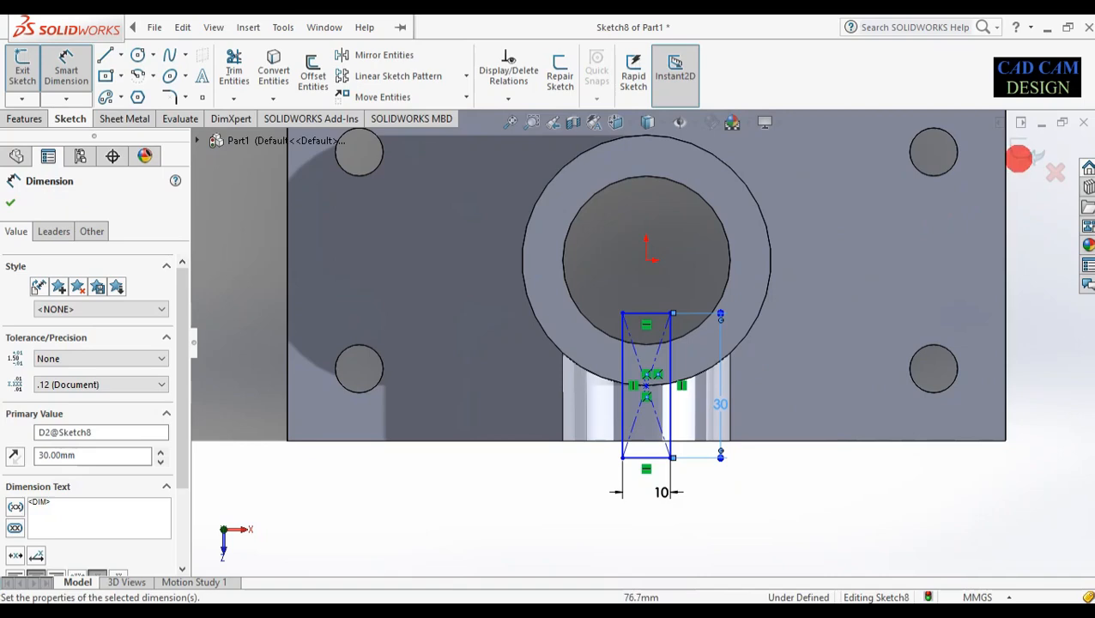
pyautogui.click(794, 477)
pyautogui.doubleClick(794, 492)
pyautogui.moveTo(790, 494)
pyautogui.mouseDown(button='middle')
pyautogui.moveTo(775, 467)
pyautogui.moveTo(791, 337)
pyautogui.mouseUp(button='middle')
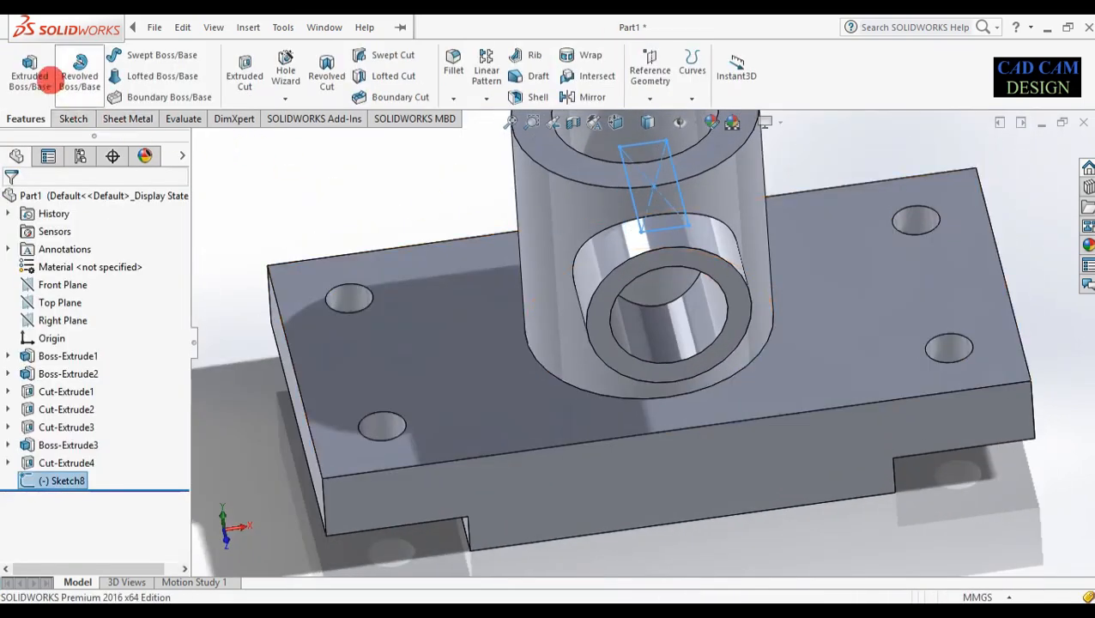
# Extrude-cut the slot rectangle 25 mm Blind into the cylinder wall
pyautogui.click(244, 69)
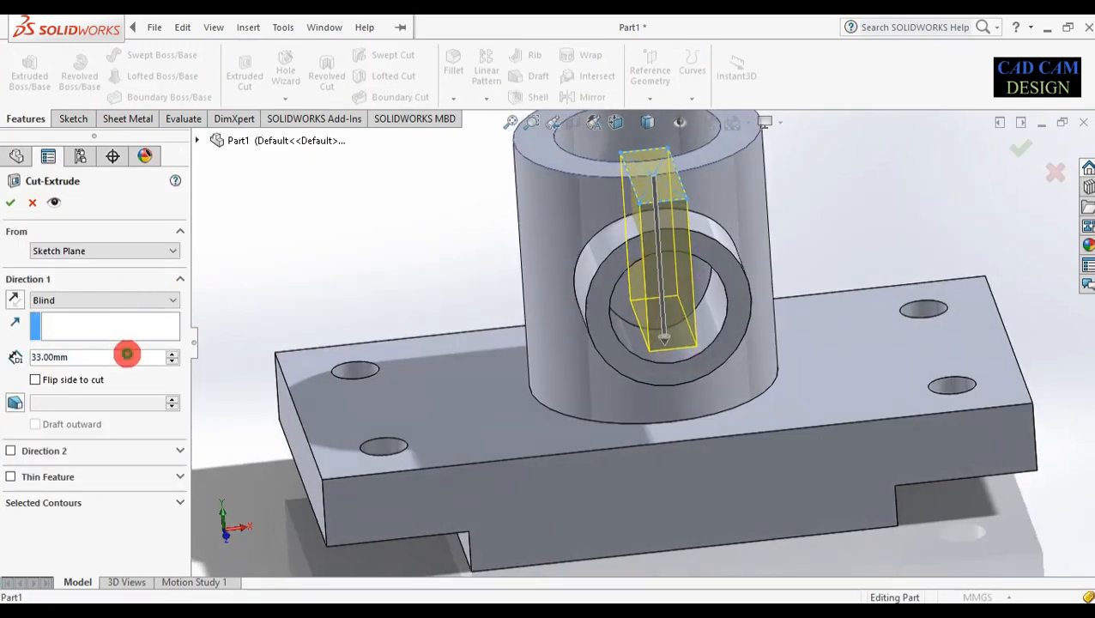
pyautogui.write('25')
pyautogui.press('Return')
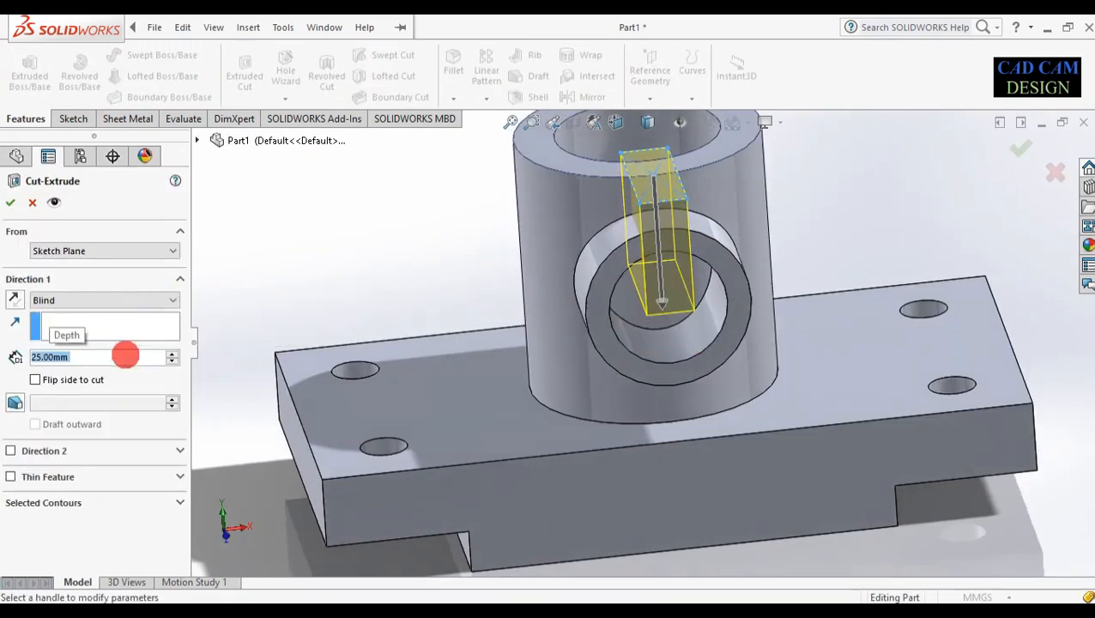
pyautogui.moveTo(409, 401); pyautogui.dragTo(413, 428, button='middle')
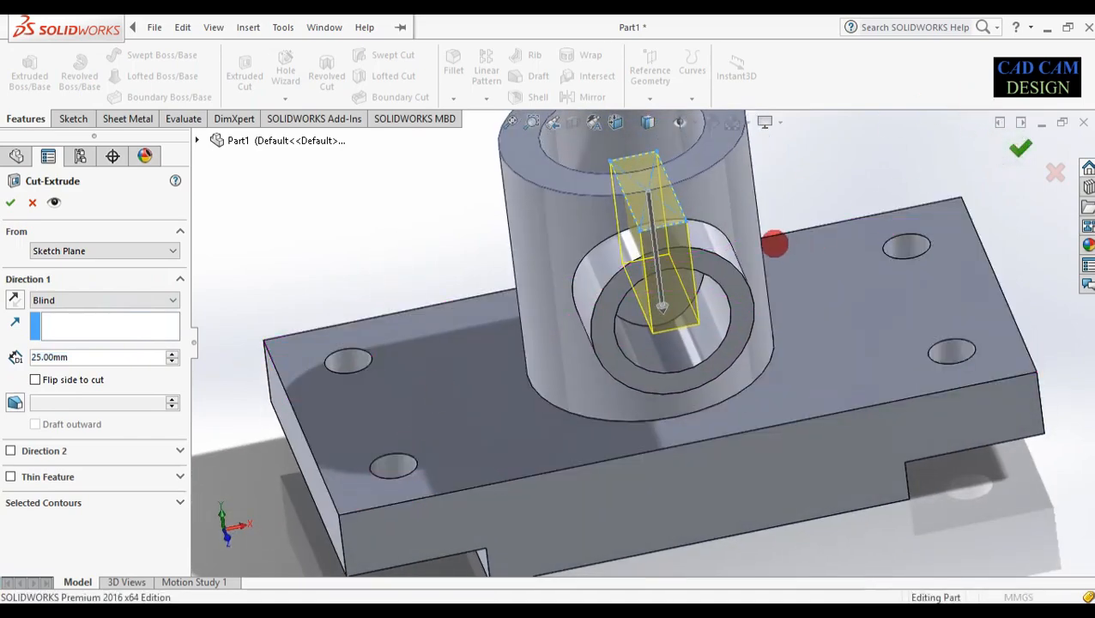
pyautogui.press('Return')
pyautogui.moveTo(653, 386); pyautogui.dragTo(526, 379, button='middle')
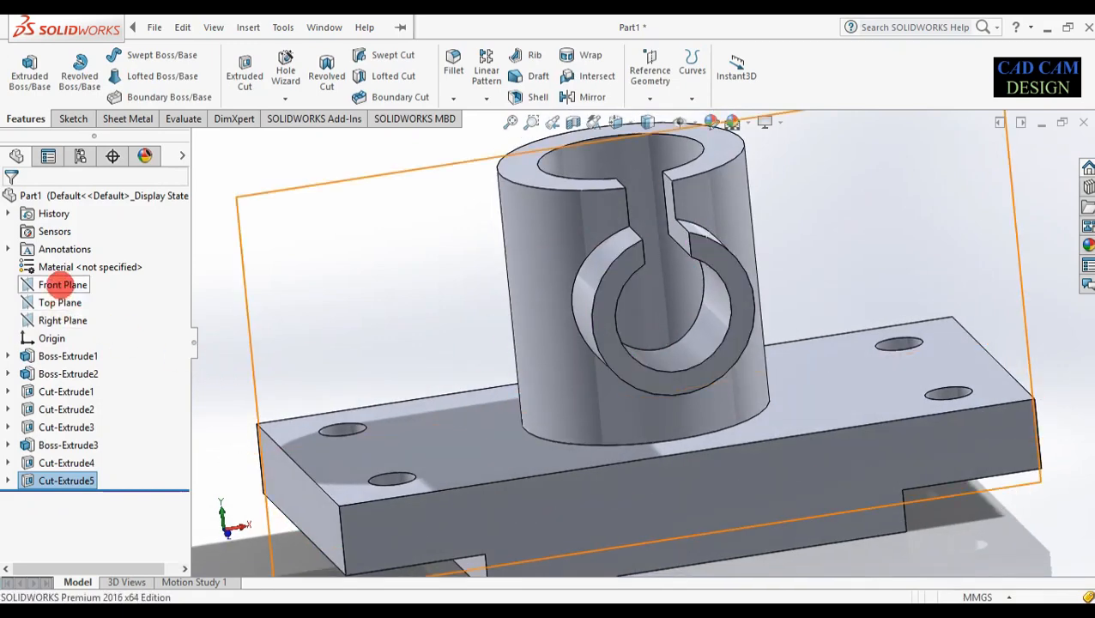
pyautogui.rightClick(62, 285)
# Start a Front Plane sketch viewed normal and draw the triangular rib outline left of the boss
pyautogui.click(90, 265)
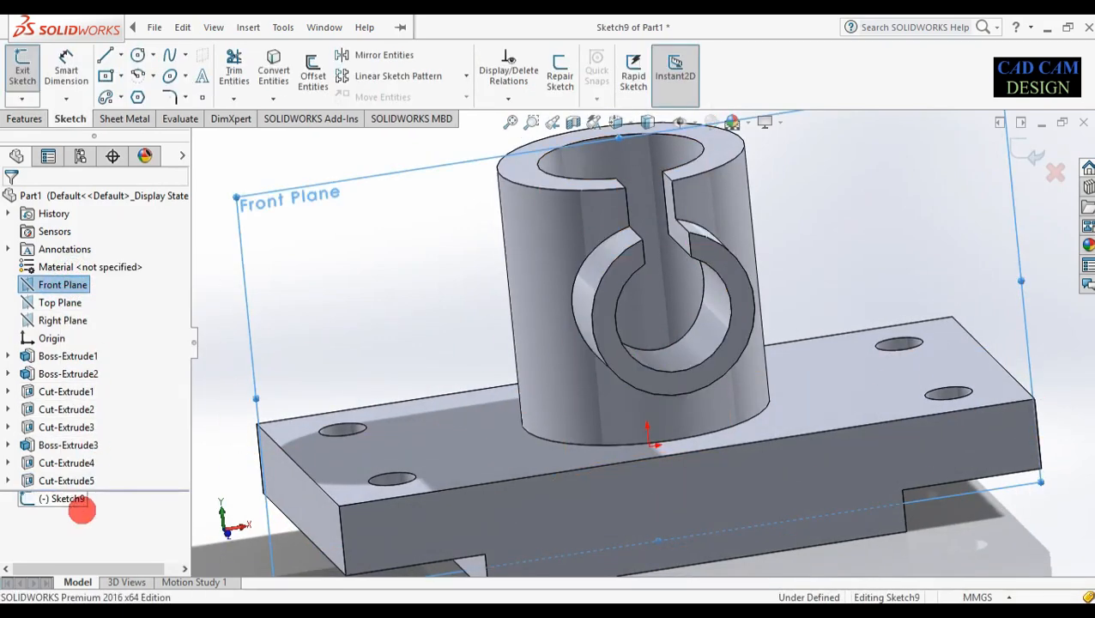
pyautogui.rightClick(73, 498)
pyautogui.click(110, 292)
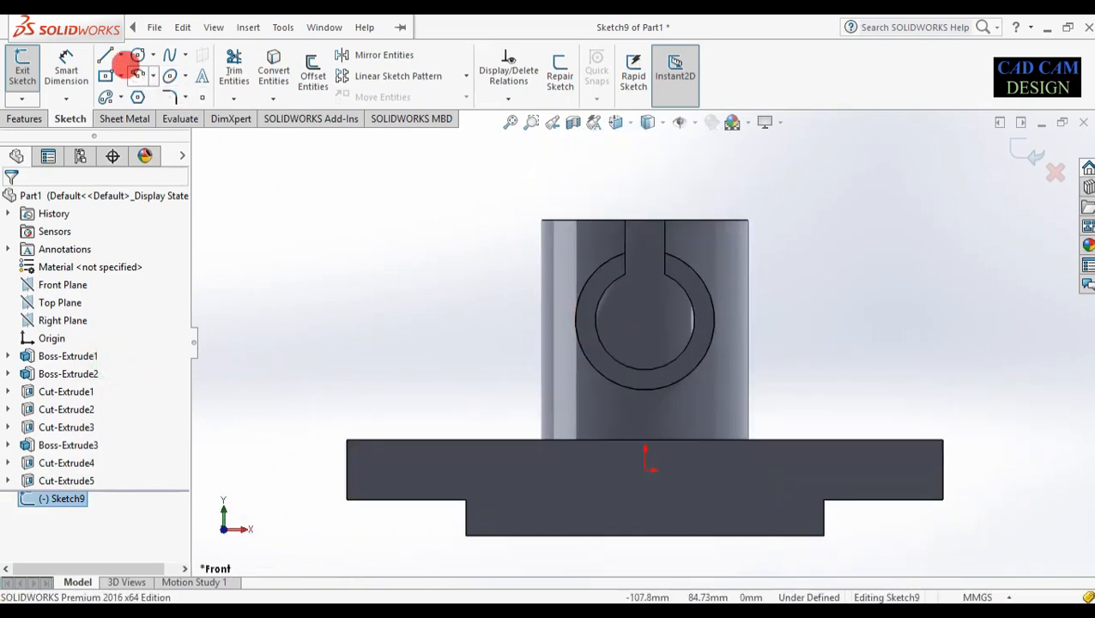
pyautogui.click(108, 55)
pyautogui.click(346, 441)
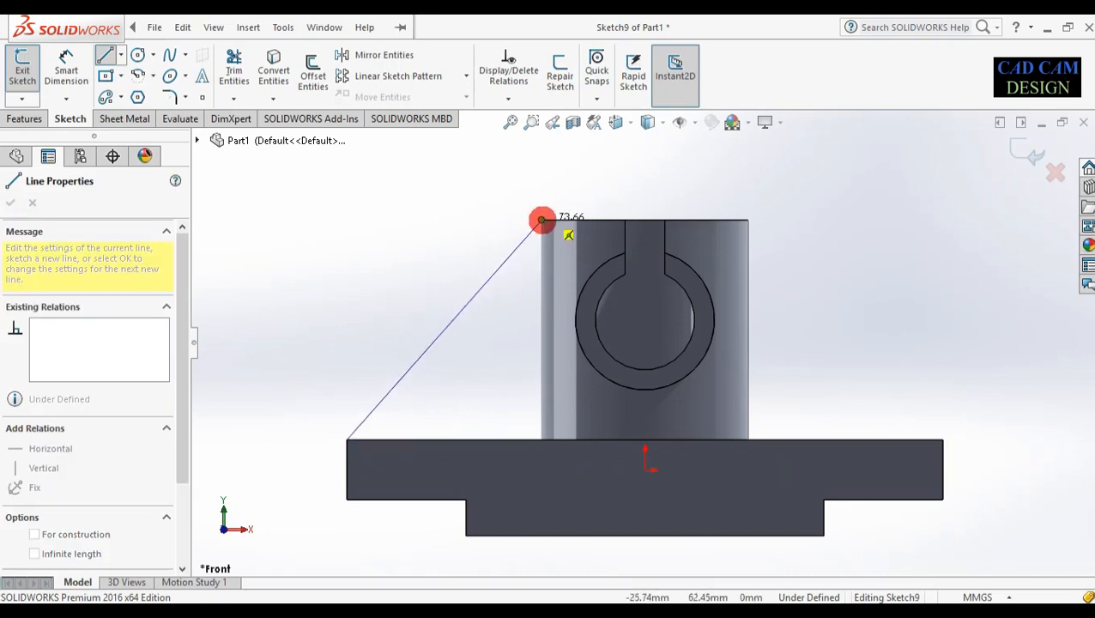
pyautogui.click(541, 221)
pyautogui.click(575, 221)
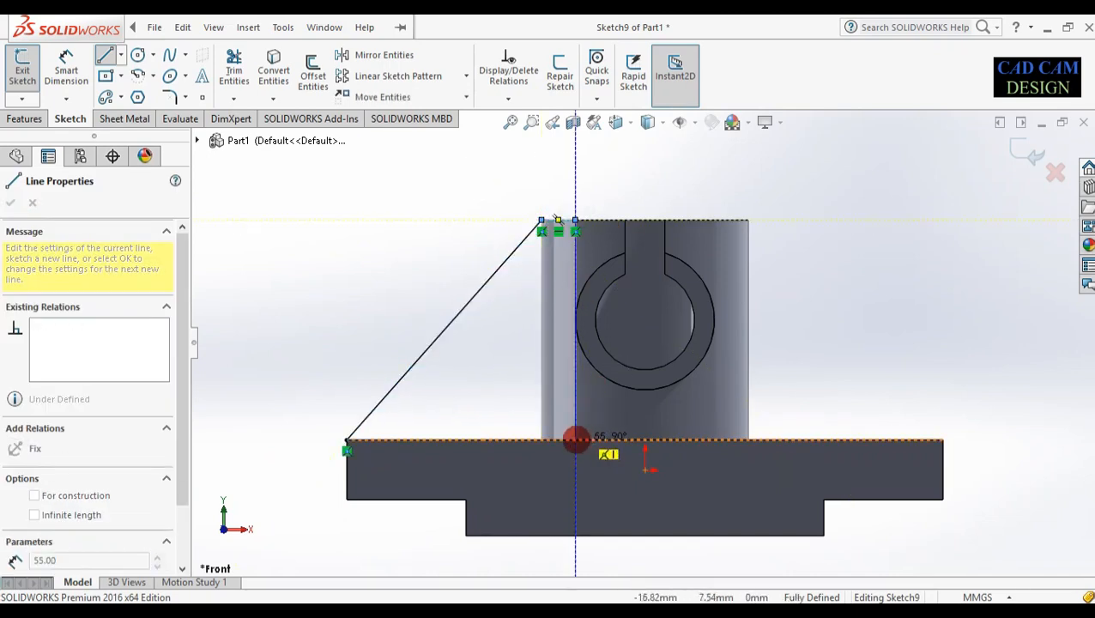
pyautogui.click(575, 440)
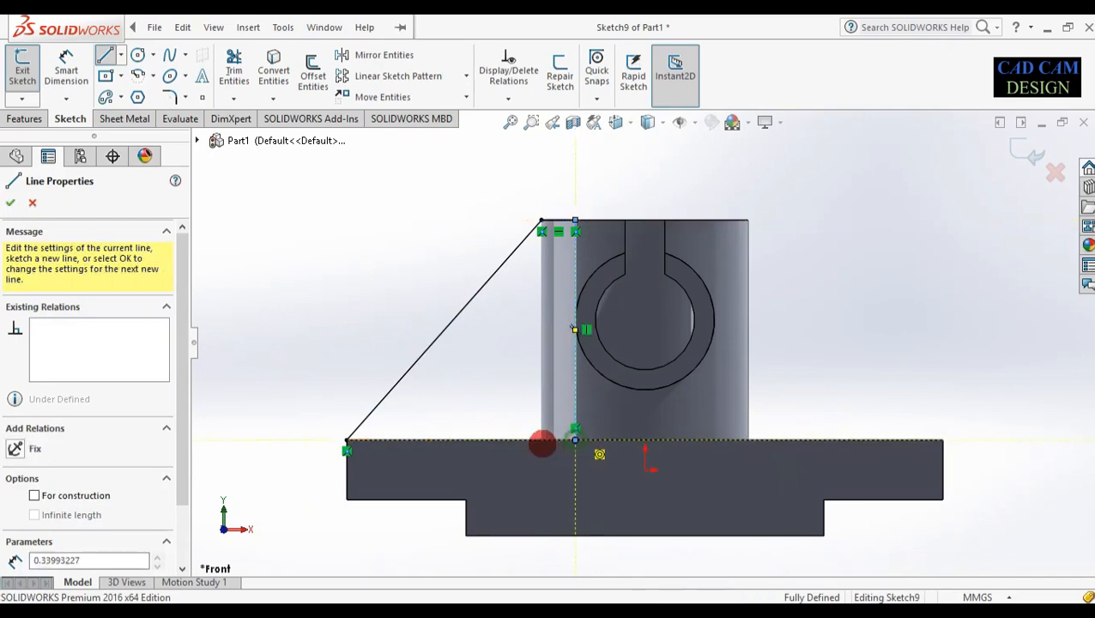
pyautogui.click(347, 441)
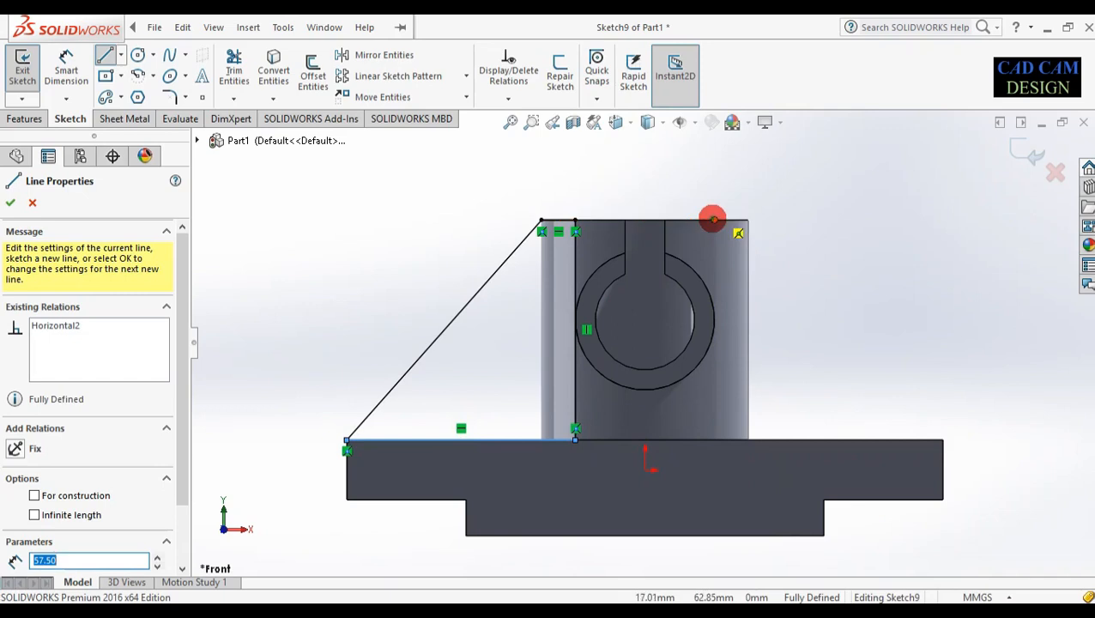
# Draw the closed L-shaped line outline on the right side of the boss
pyautogui.click(713, 220)
pyautogui.click(715, 439)
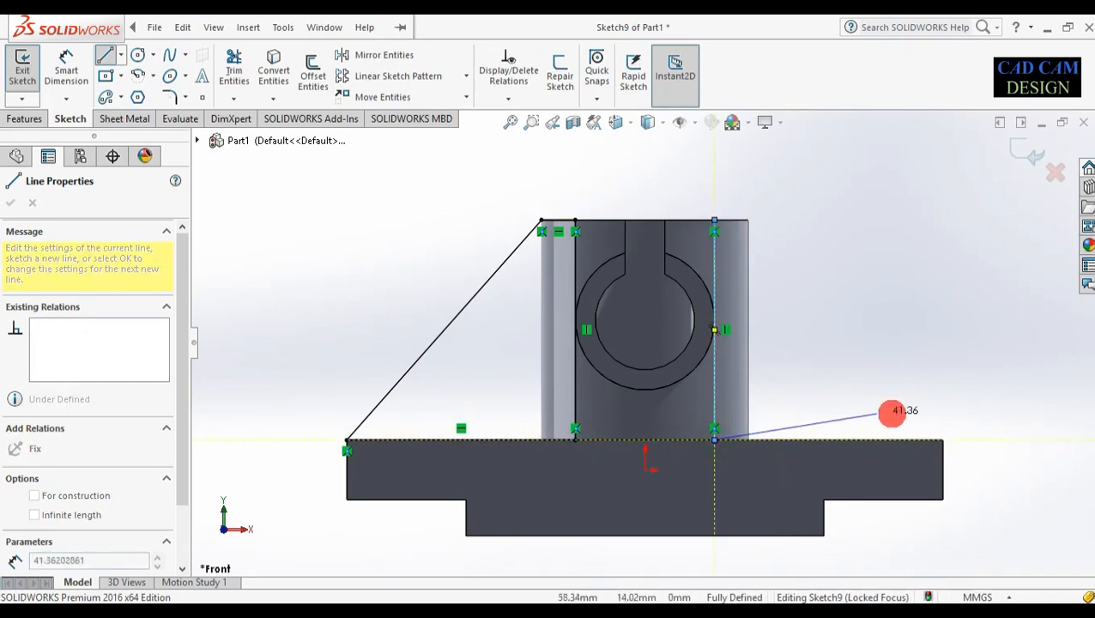
pyautogui.click(941, 439)
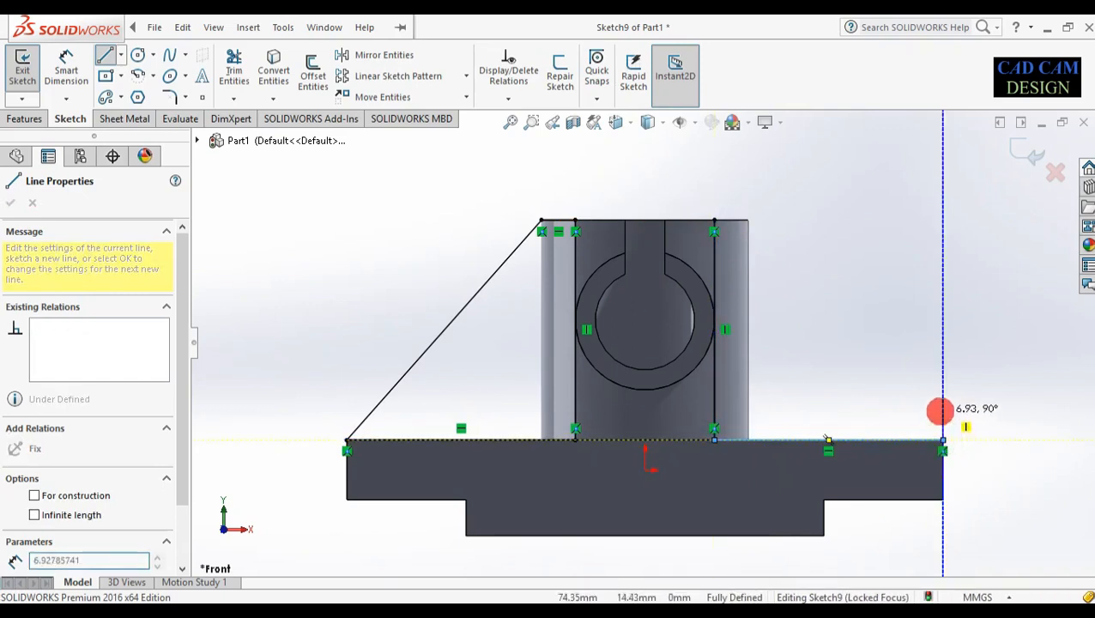
pyautogui.click(942, 393)
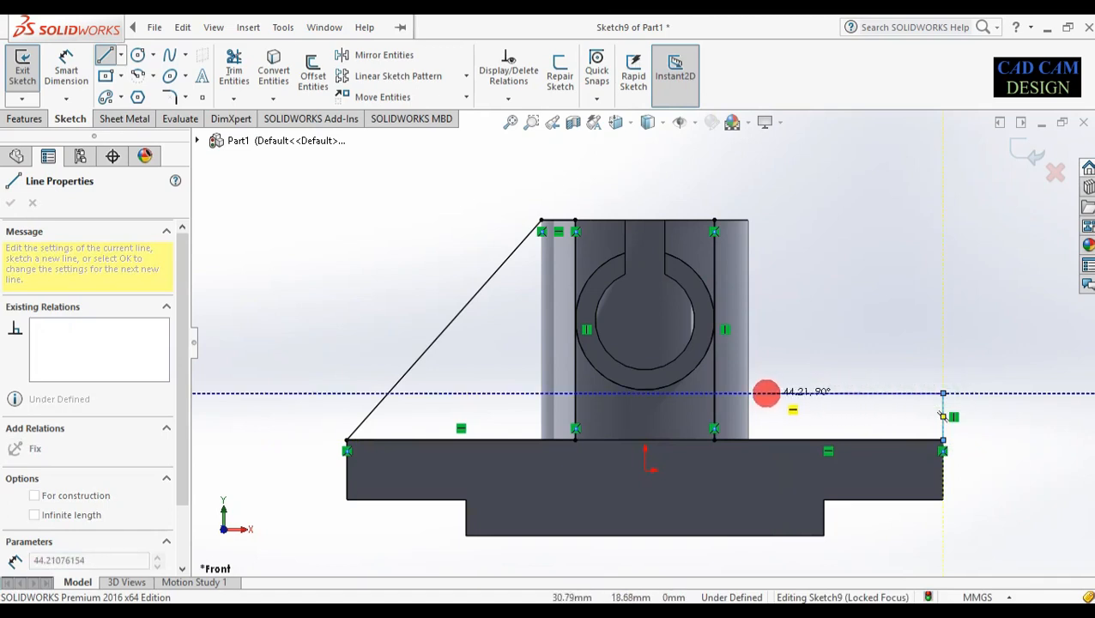
pyautogui.click(766, 393)
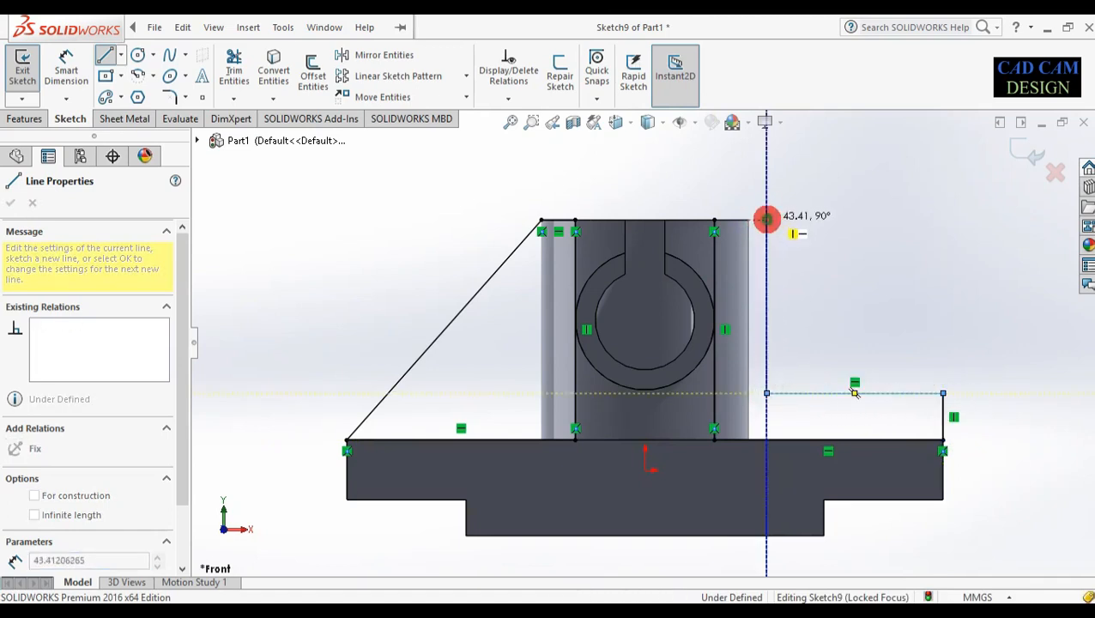
pyautogui.click(766, 220)
pyautogui.click(714, 219)
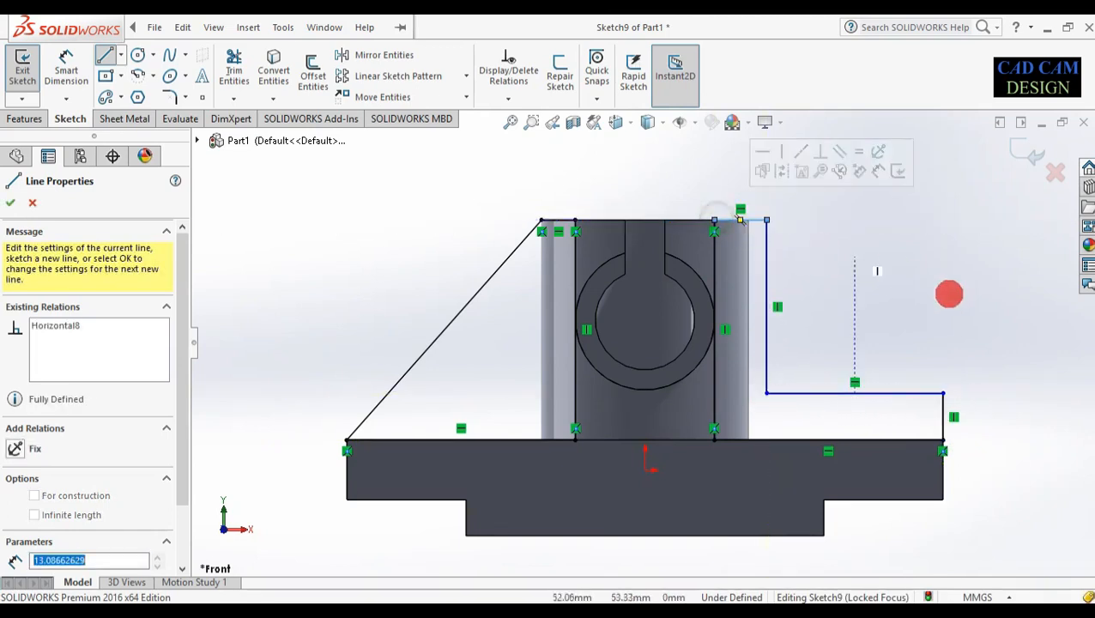
pyautogui.press('Escape')
pyautogui.press('Escape')
pyautogui.moveTo(989, 518); pyautogui.dragTo(943, 196, button='right')
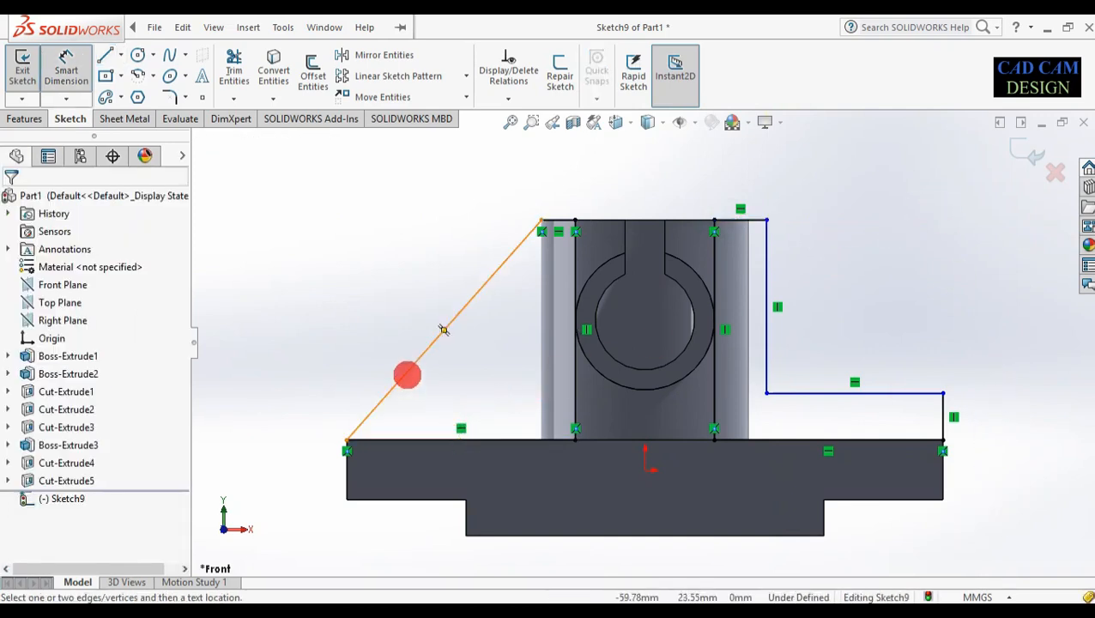
# Add driven dimensions for the sloped rib edge, the 55 height and both 57.50 base widths
pyautogui.click(405, 372)
pyautogui.click(378, 288)
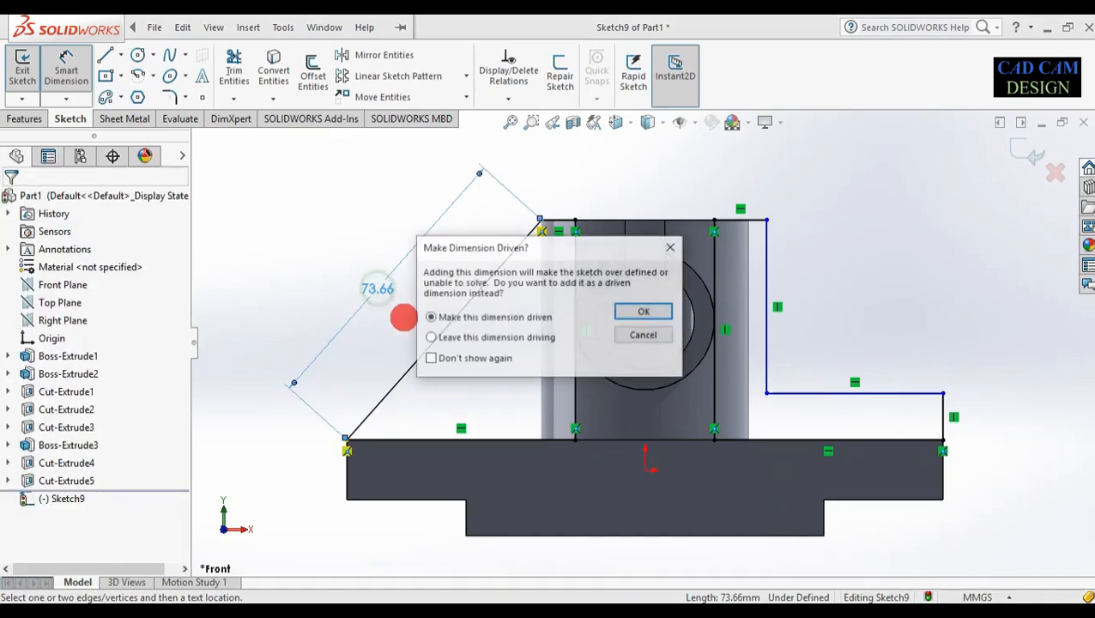
pyautogui.click(642, 310)
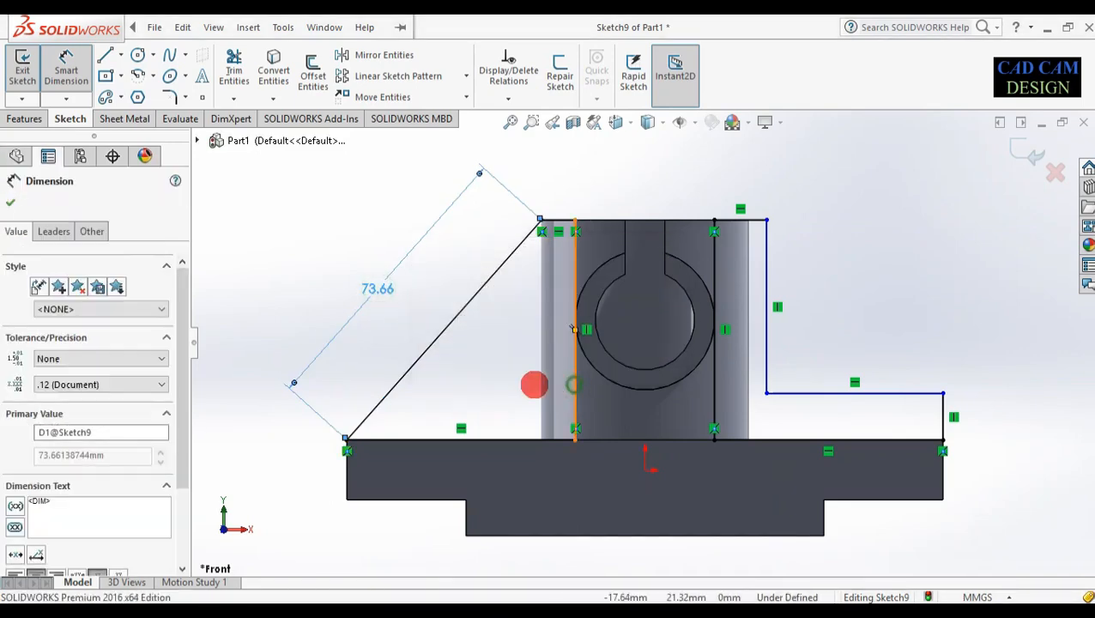
pyautogui.click(573, 384)
pyautogui.click(490, 382)
pyautogui.click(620, 312)
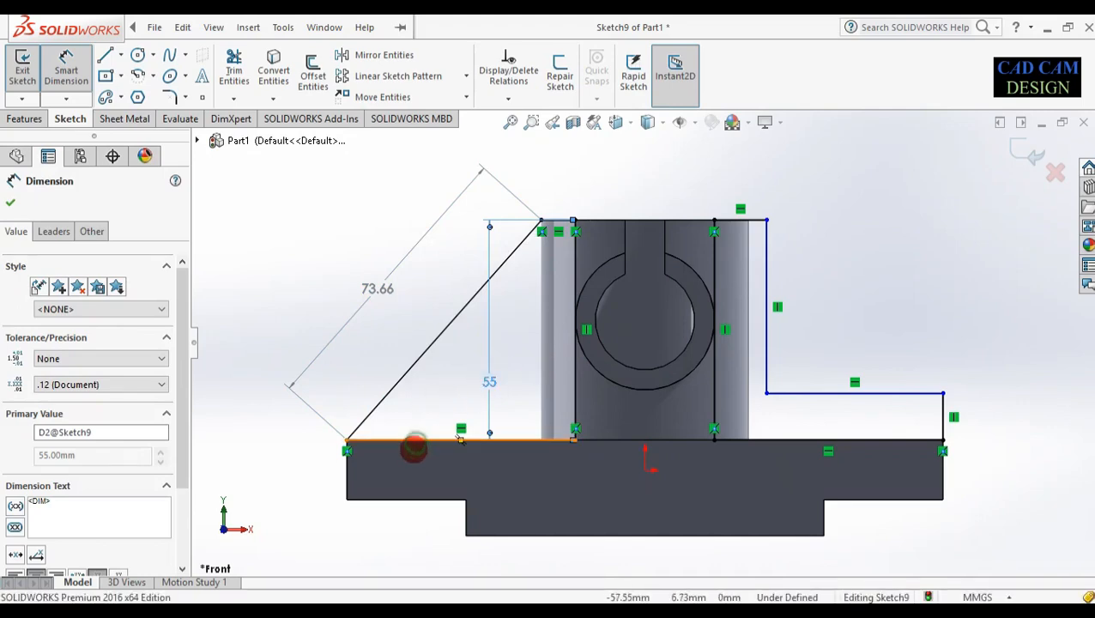
pyautogui.click(416, 441)
pyautogui.click(429, 513)
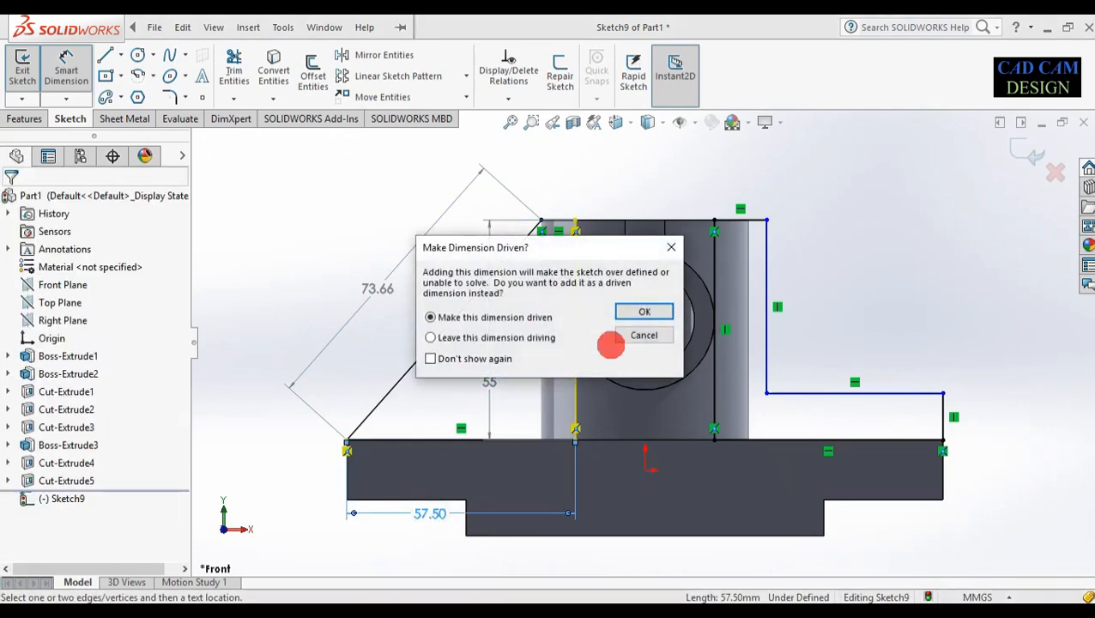
pyautogui.click(646, 311)
pyautogui.scroll(-2, 857, 428)
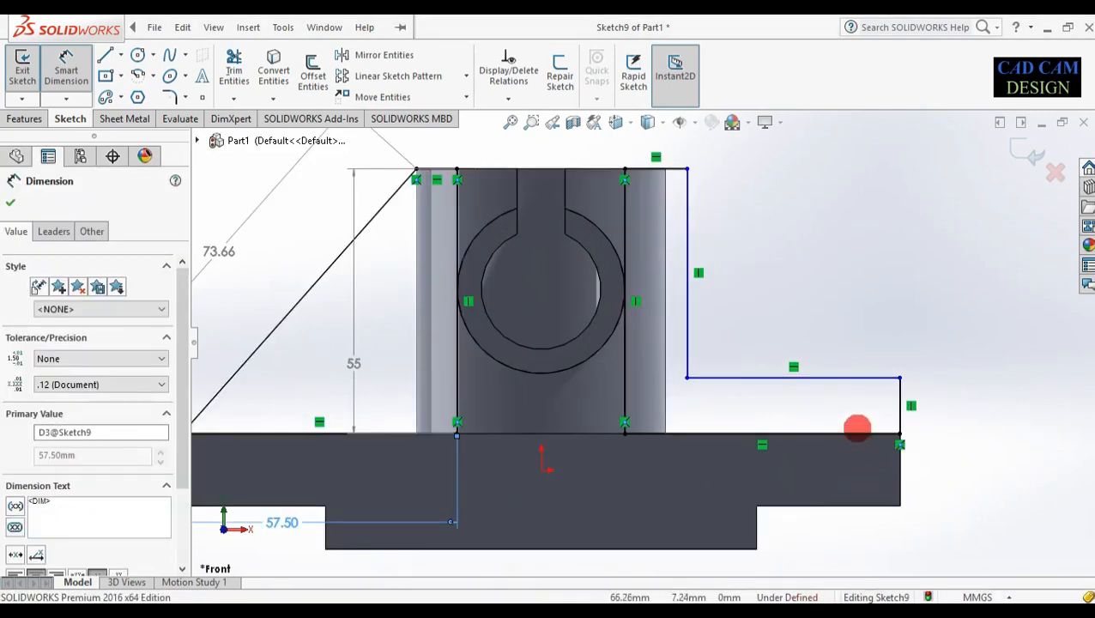
pyautogui.click(761, 433)
pyautogui.click(805, 530)
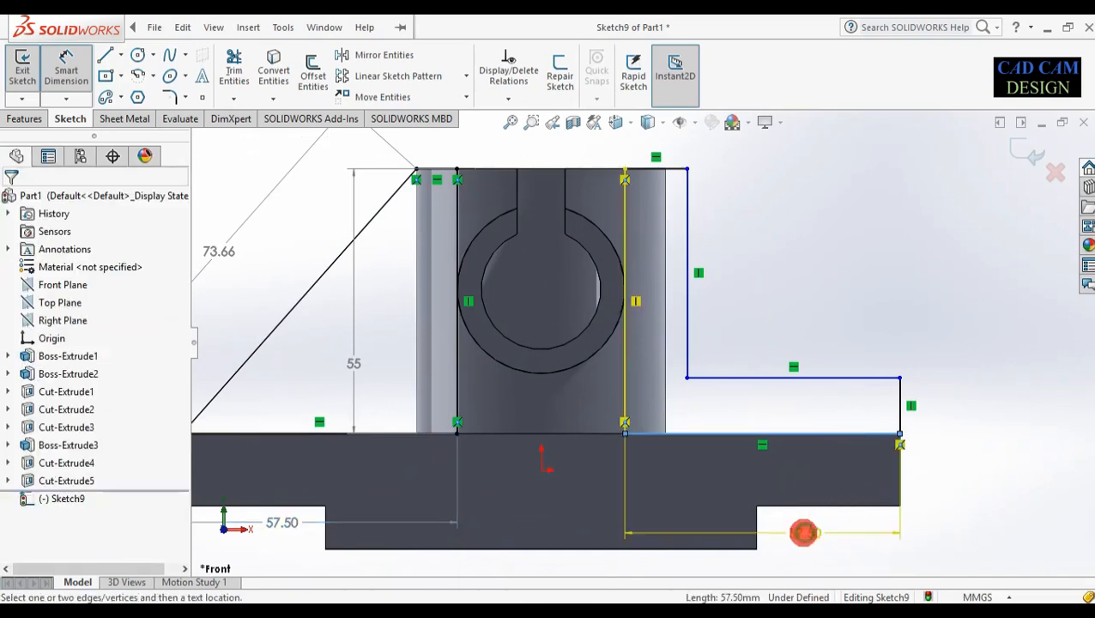
pyautogui.click(644, 310)
pyautogui.scroll(2, 391, 481)
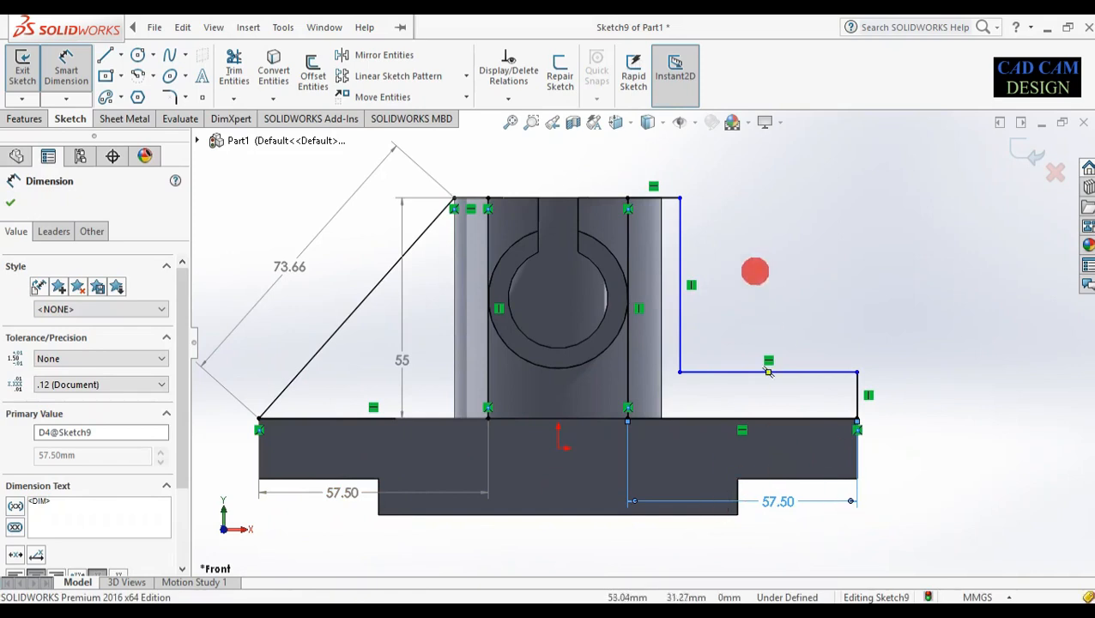
pyautogui.scroll(-1, 748, 217)
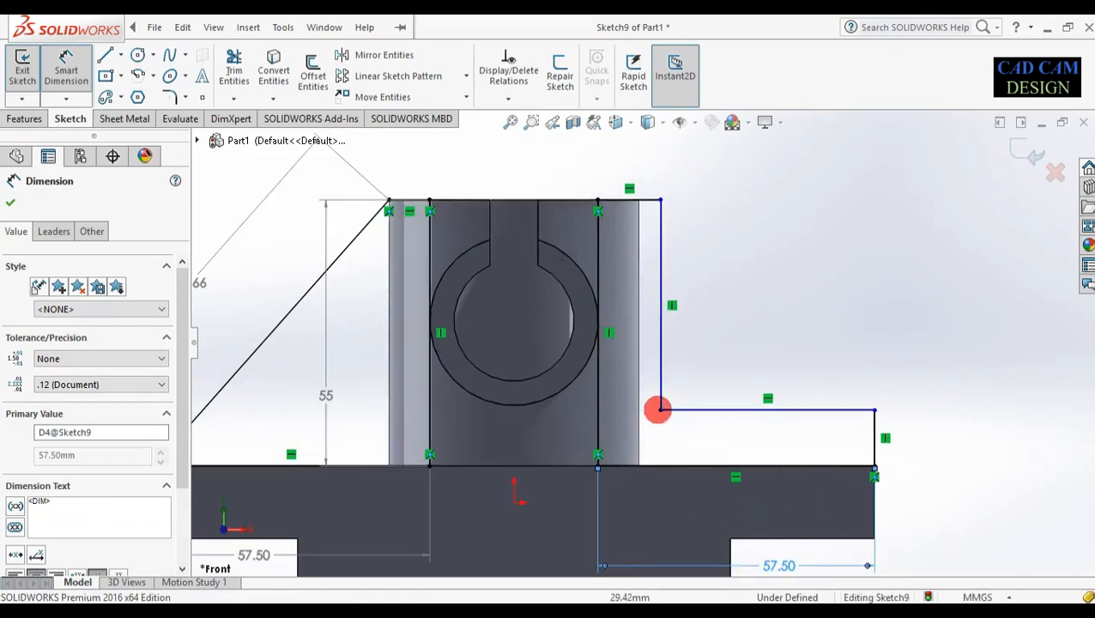
# Set the L outline's tall vertical edge to 40 mm high
pyautogui.click(661, 403)
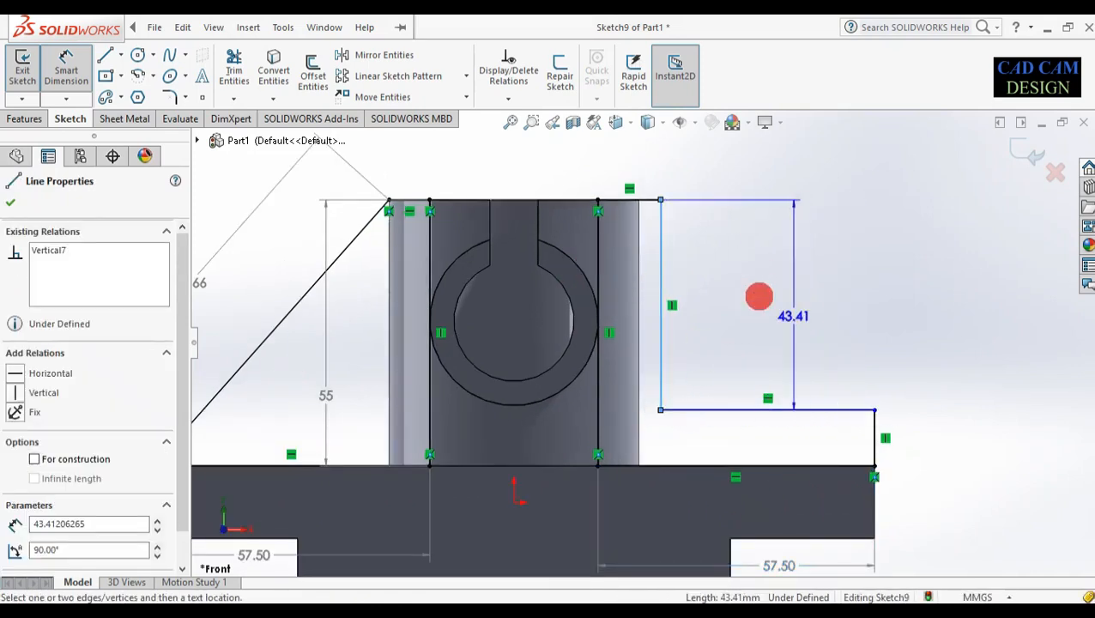
pyautogui.click(751, 292)
pyautogui.write('45')
pyautogui.press('Return')
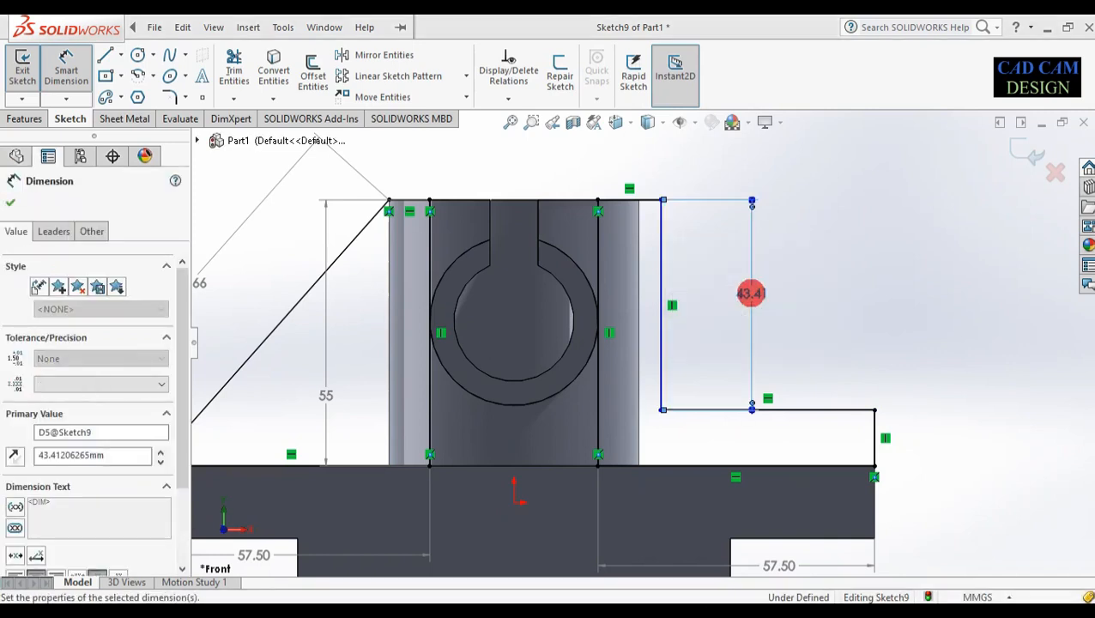
pyautogui.doubleClick(752, 293)
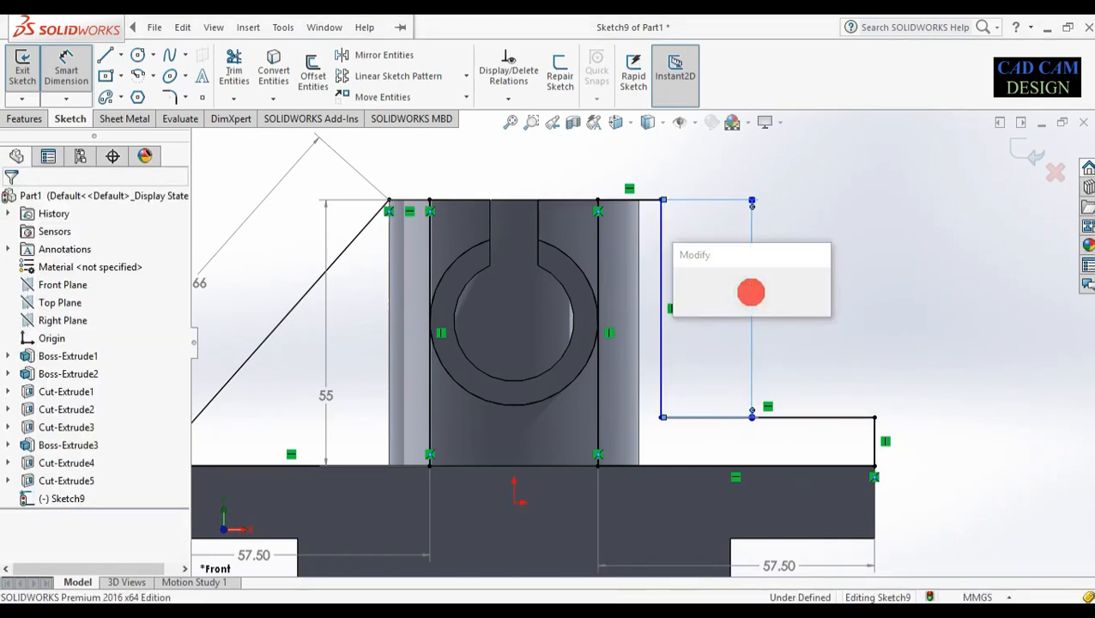
pyautogui.write('40')
pyautogui.press('Return')
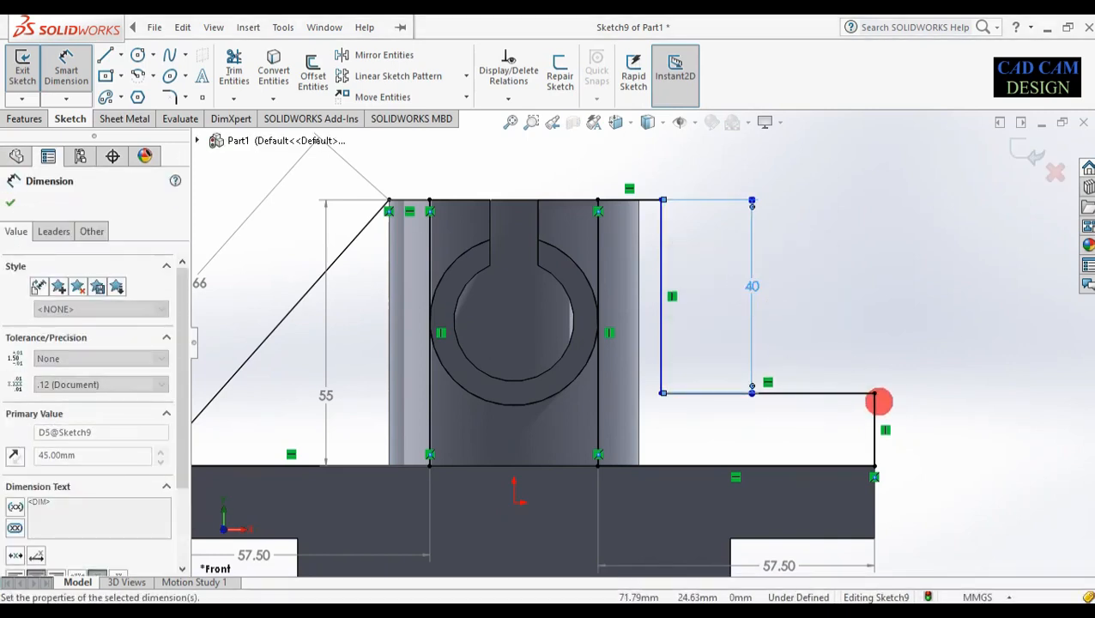
# Add a driven 15 dimension on the short right edge and make the top line 15 mm
pyautogui.click(875, 404)
pyautogui.click(923, 409)
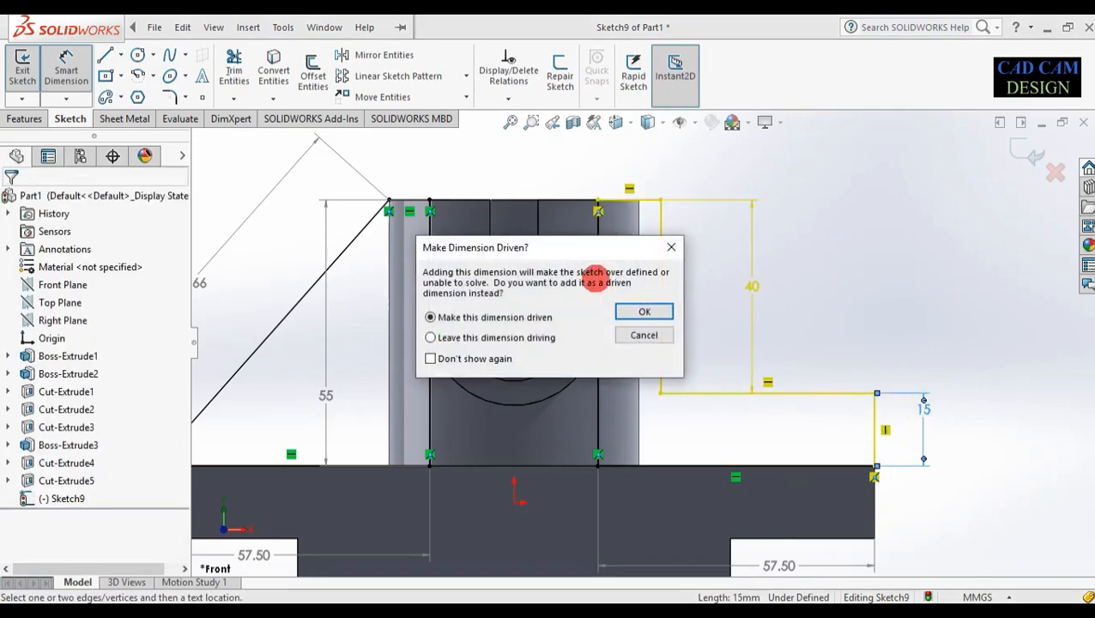
pyautogui.click(643, 310)
pyautogui.click(648, 199)
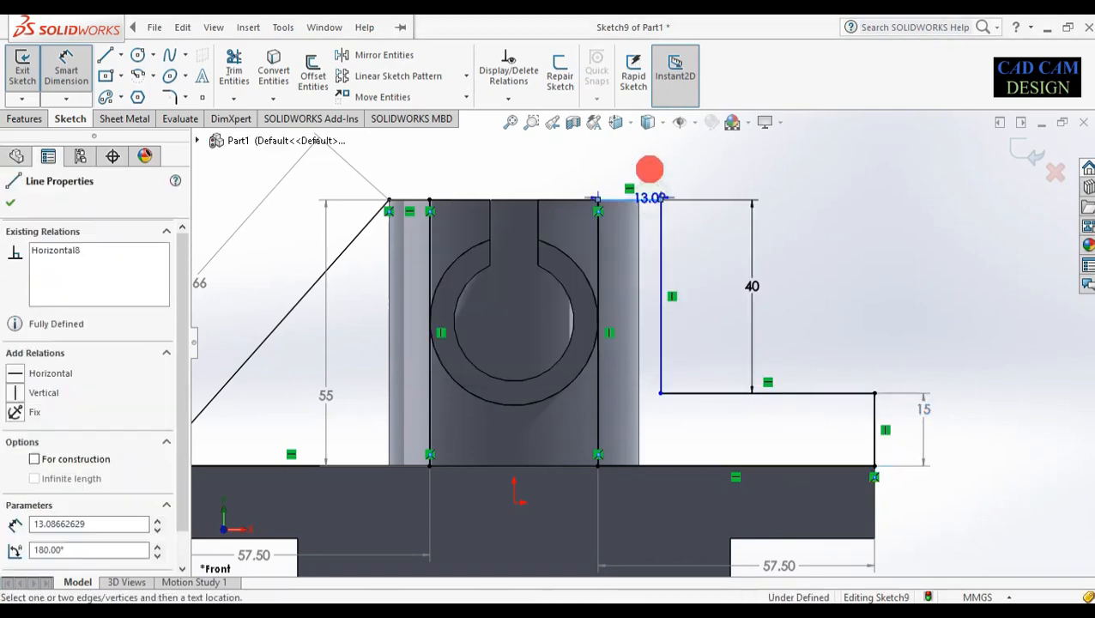
pyautogui.click(649, 166)
pyautogui.write('15')
pyautogui.press('Return')
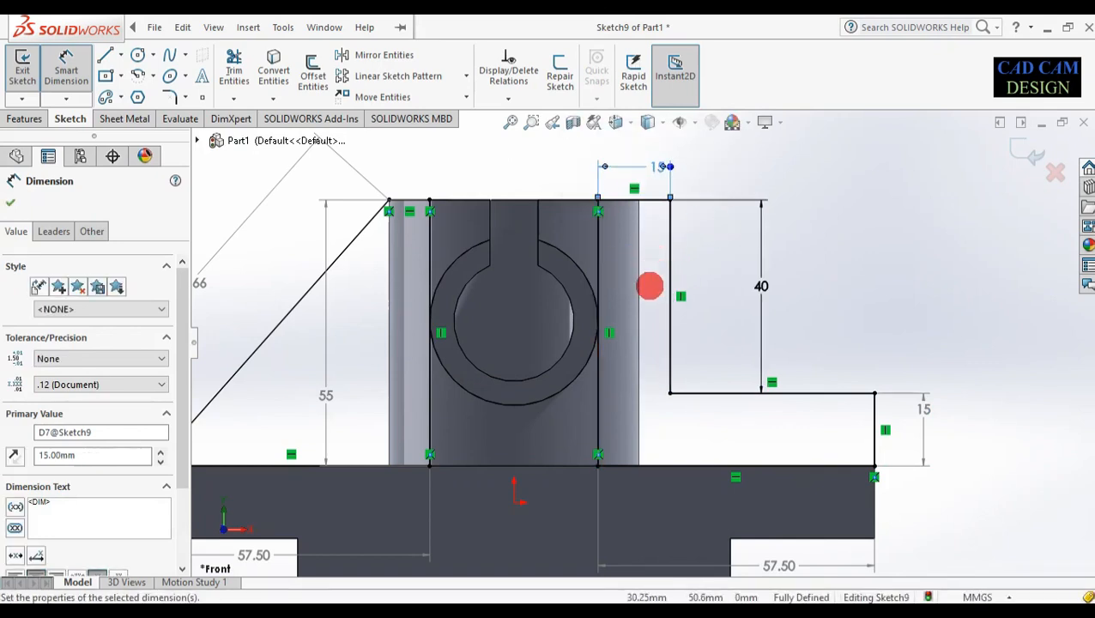
# Return to the front view and leave the fully defined sketch
pyautogui.scroll(3, 656, 378)
pyautogui.moveTo(711, 338); pyautogui.dragTo(550, 324, button='middle')
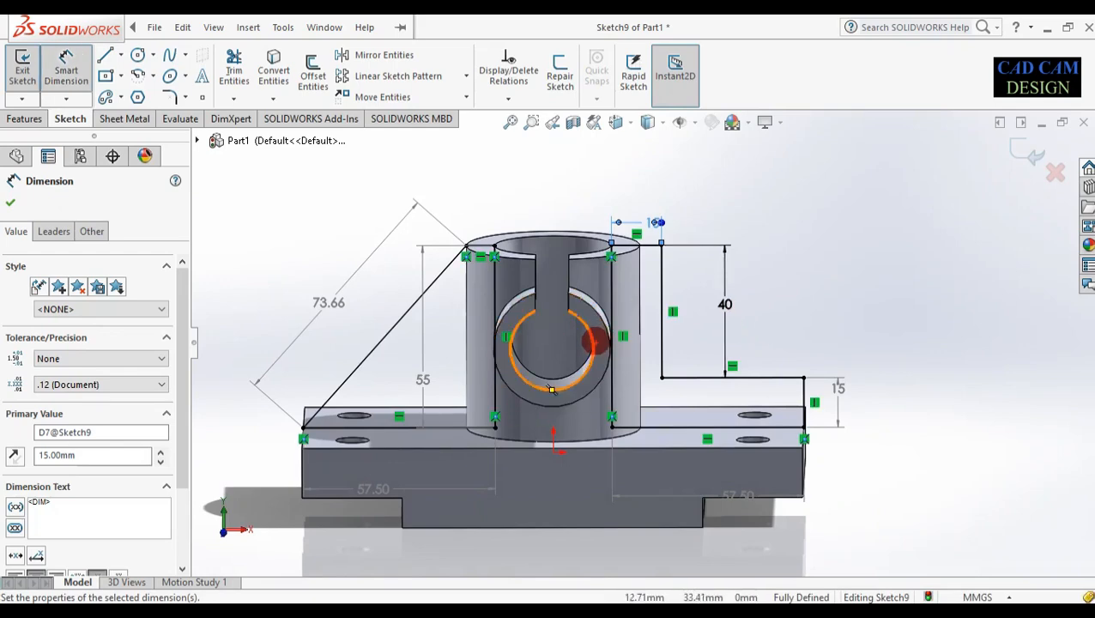
pyautogui.press('space')
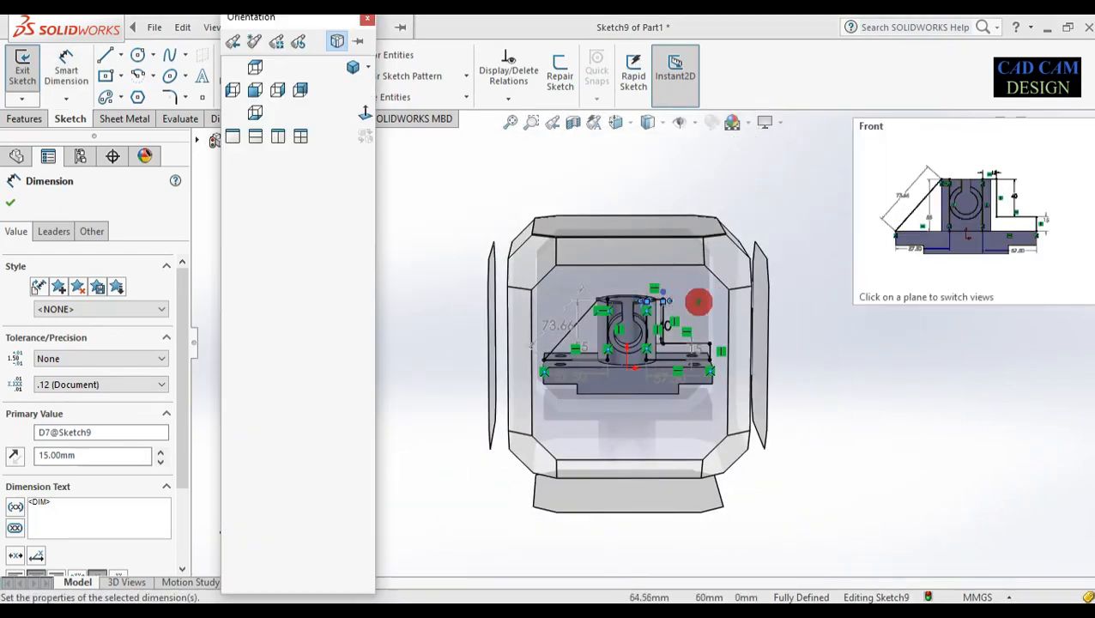
pyautogui.click(698, 302)
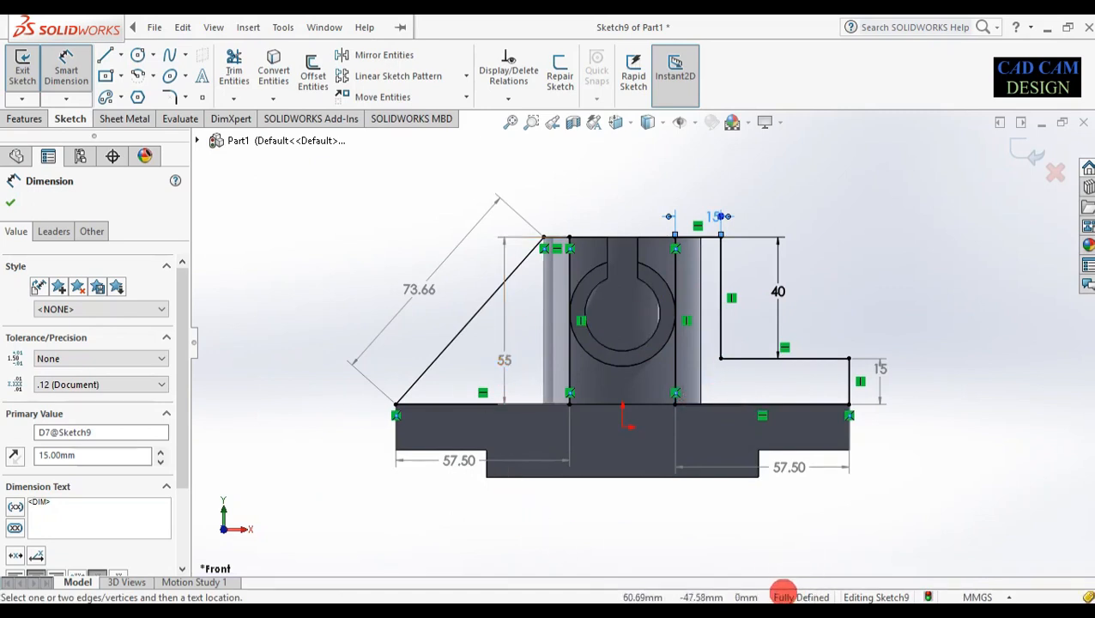
pyautogui.click(799, 563)
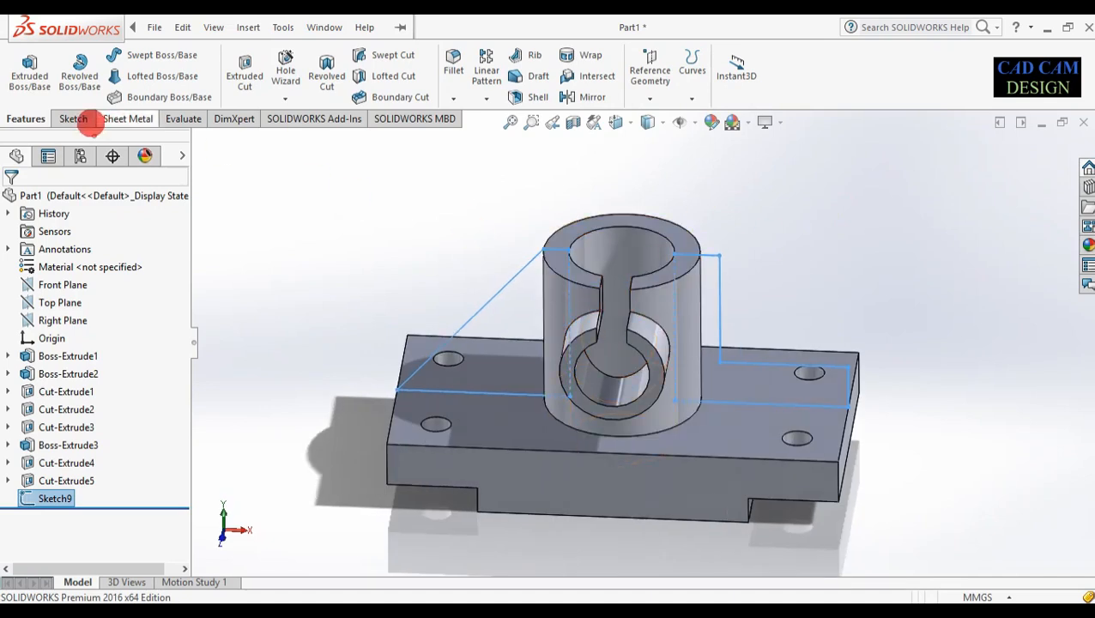
# Extrude the rib and L-shaped outlines 10 mm Mid Plane
pyautogui.click(30, 86)
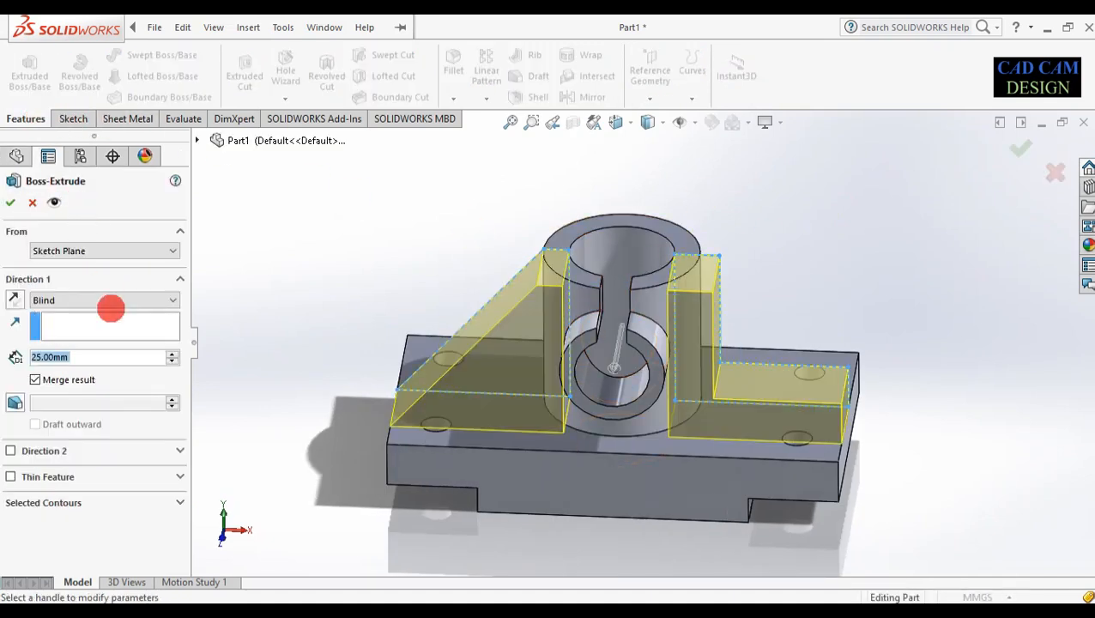
pyautogui.click(106, 301)
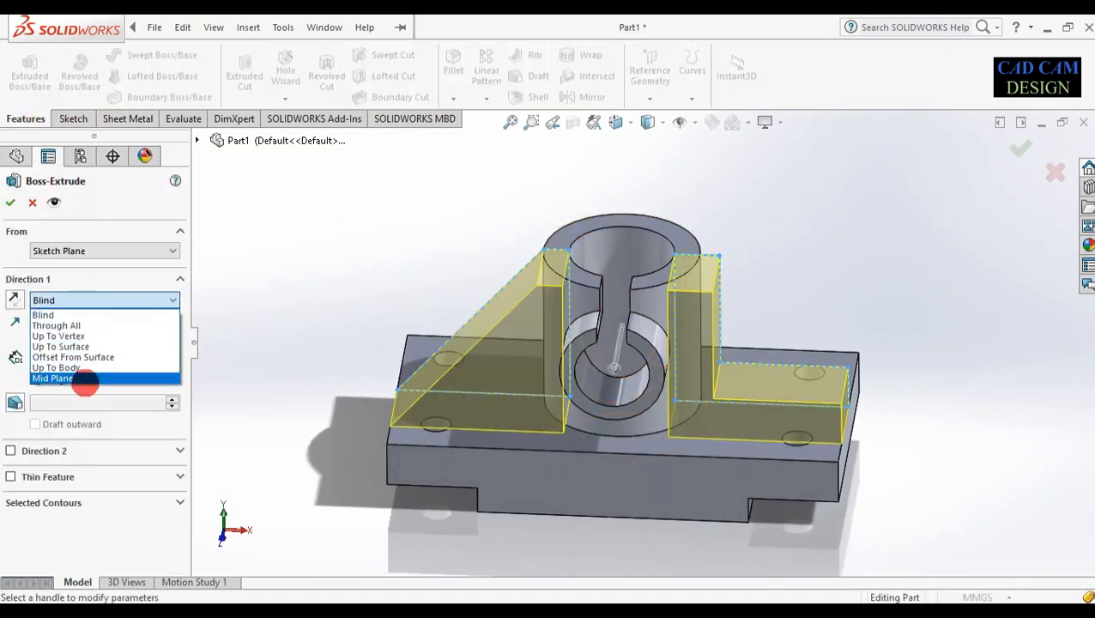
pyautogui.click(84, 378)
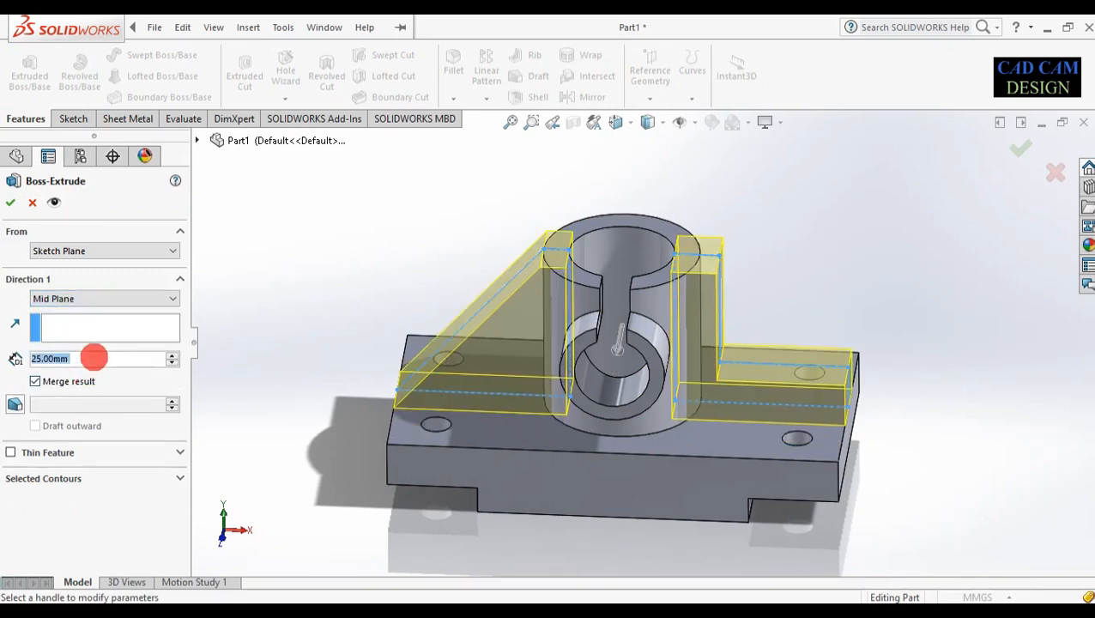
pyautogui.write('10')
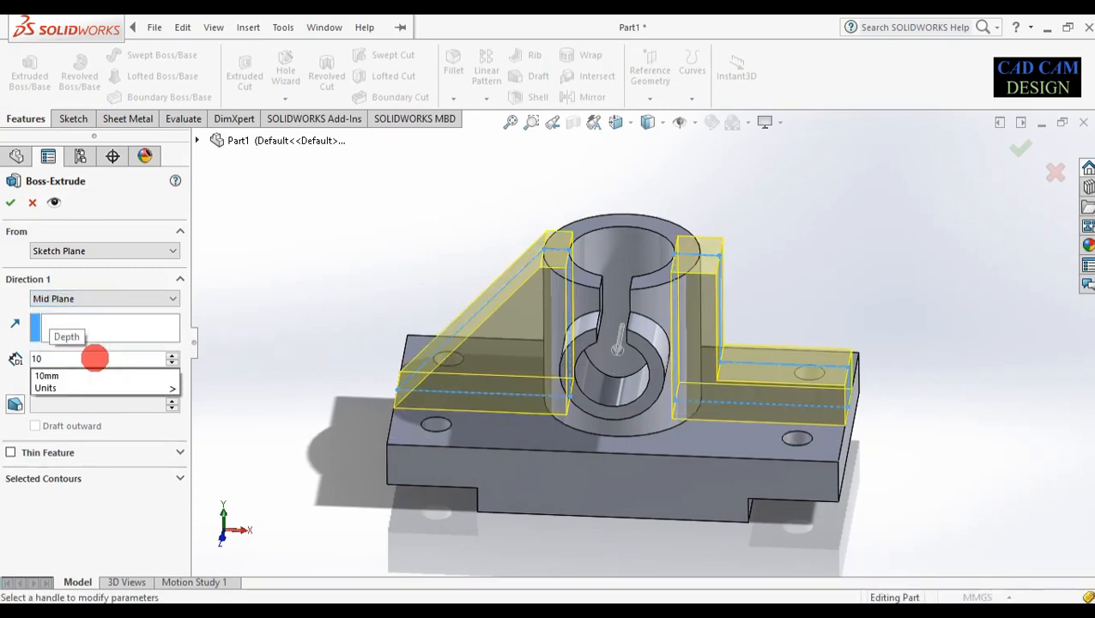
pyautogui.press('Return')
pyautogui.moveTo(619, 336); pyautogui.dragTo(626, 344, button='middle')
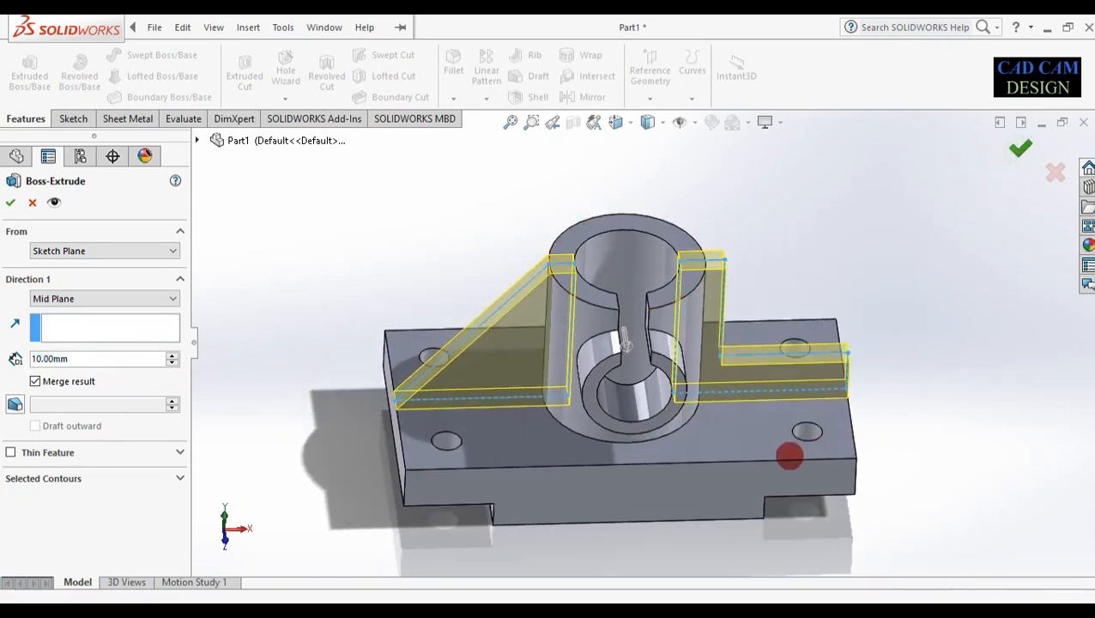
pyautogui.press('Return')
pyautogui.moveTo(567, 467); pyautogui.dragTo(640, 242, button='middle')
pyautogui.moveTo(584, 262); pyautogui.dragTo(572, 338, button='middle')
pyautogui.moveTo(546, 290); pyautogui.dragTo(487, 223, button='middle')
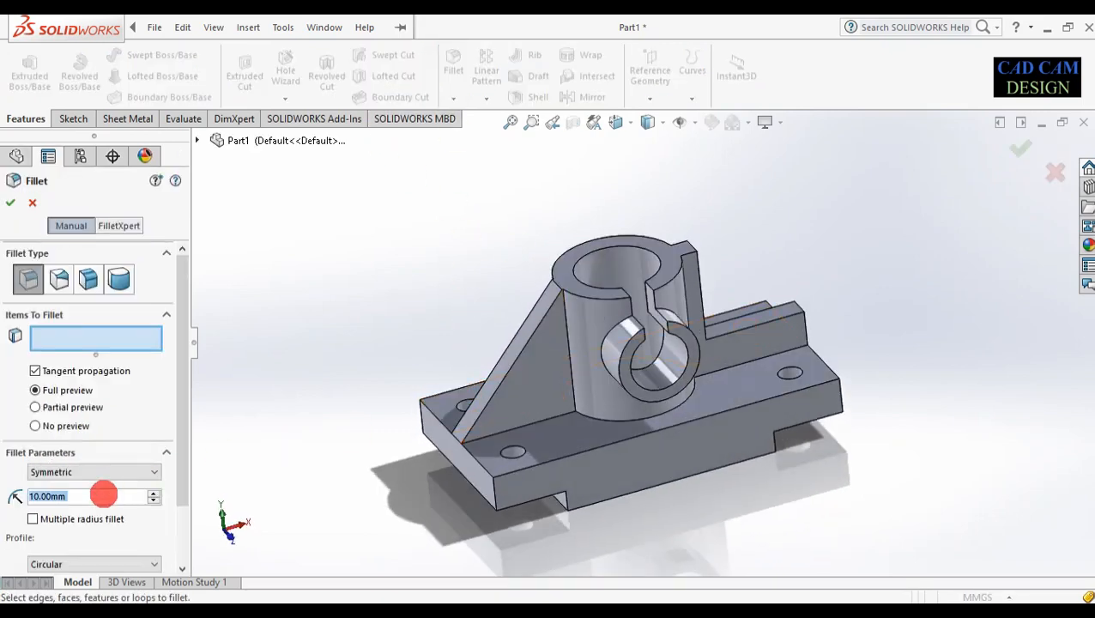
# Set a 10 mm fillet radius and pick the front base corner, rib-boss edge and left base corner
pyautogui.write('10')
pyautogui.press('Return')
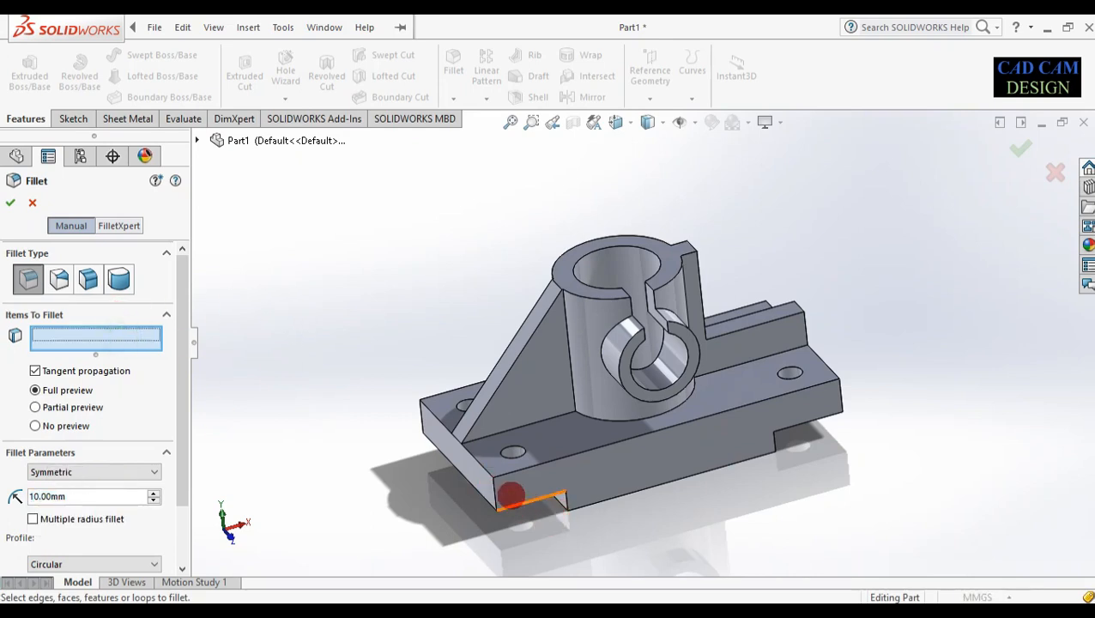
pyautogui.click(500, 490)
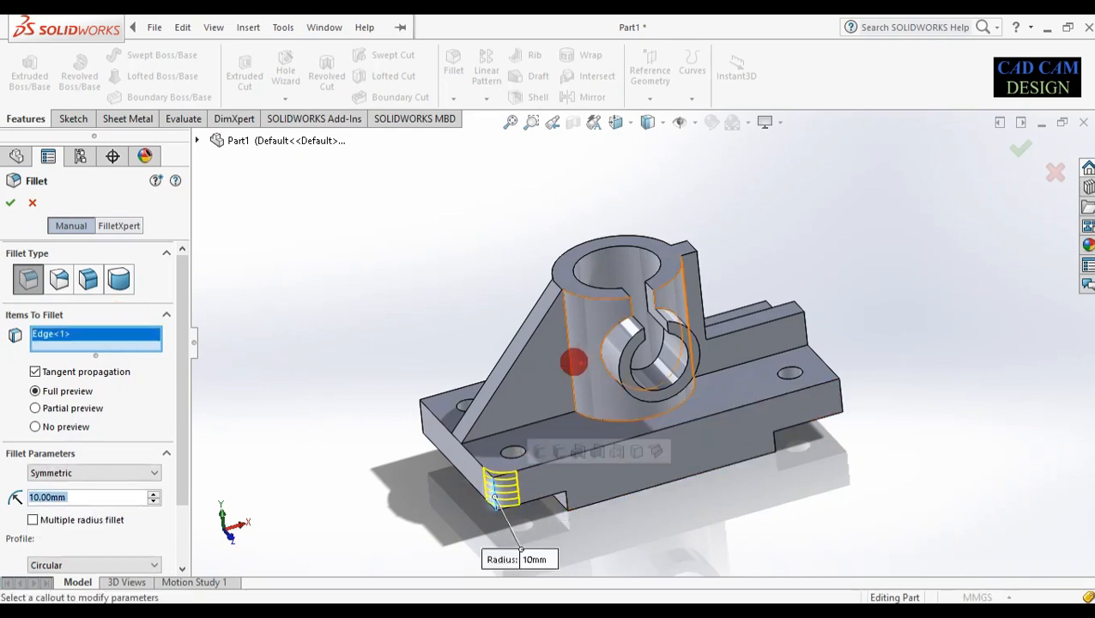
pyautogui.click(571, 360)
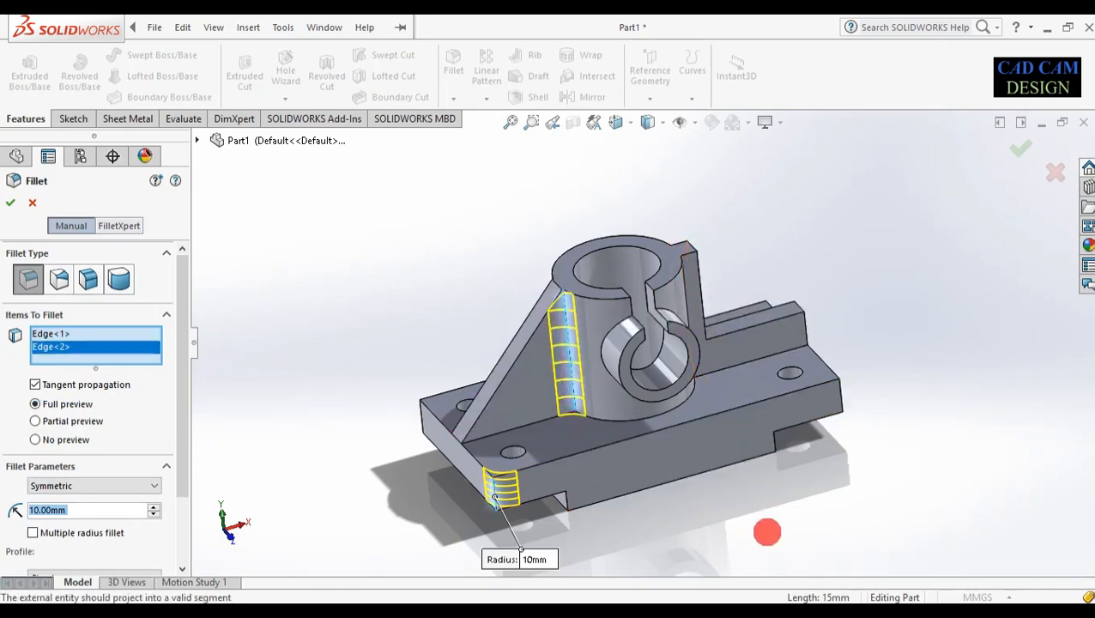
pyautogui.moveTo(766, 530); pyautogui.dragTo(840, 504, button='middle')
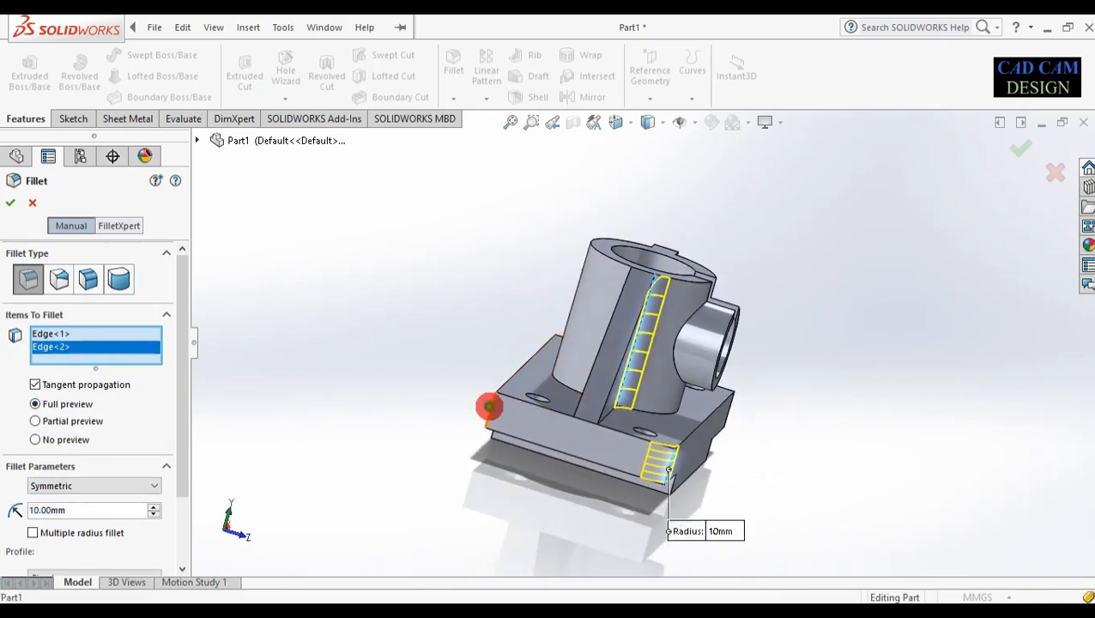
pyautogui.click(489, 407)
# Add five more edges and apply the 10 mm fillet to all eight edges
pyautogui.moveTo(580, 296); pyautogui.dragTo(804, 386, button='middle')
pyautogui.click(628, 365)
pyautogui.click(798, 386)
pyautogui.moveTo(851, 240); pyautogui.dragTo(780, 369, button='middle')
pyautogui.click(775, 367)
pyautogui.moveTo(787, 442); pyautogui.dragTo(672, 380, button='middle')
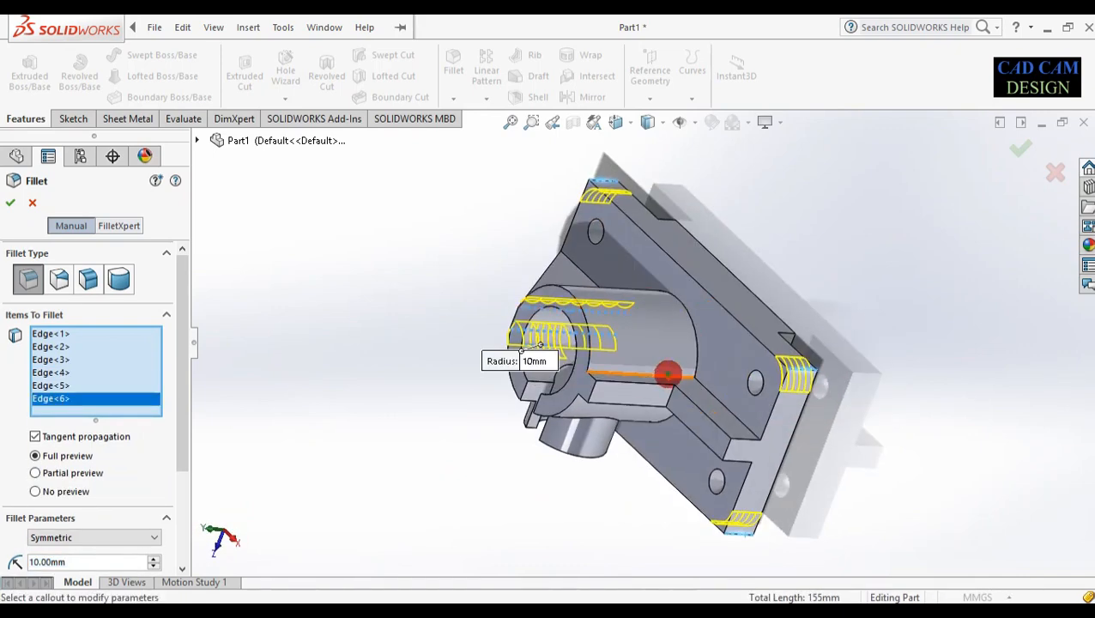
pyautogui.click(668, 374)
pyautogui.moveTo(648, 428); pyautogui.dragTo(700, 303, button='middle')
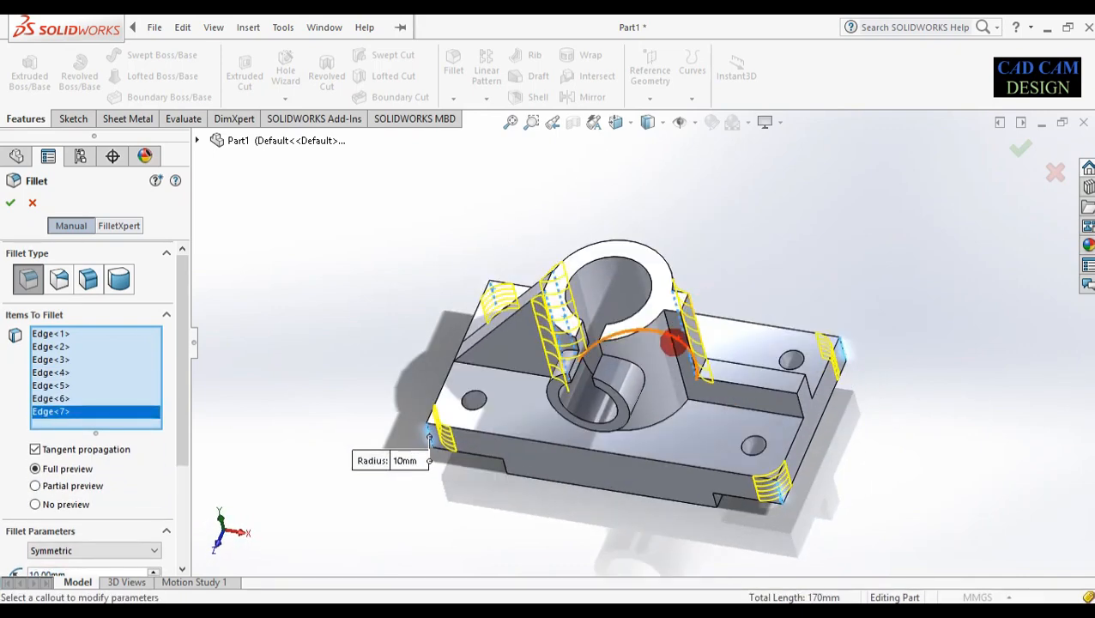
pyautogui.click(674, 344)
pyautogui.moveTo(689, 509); pyautogui.dragTo(868, 409, button='middle')
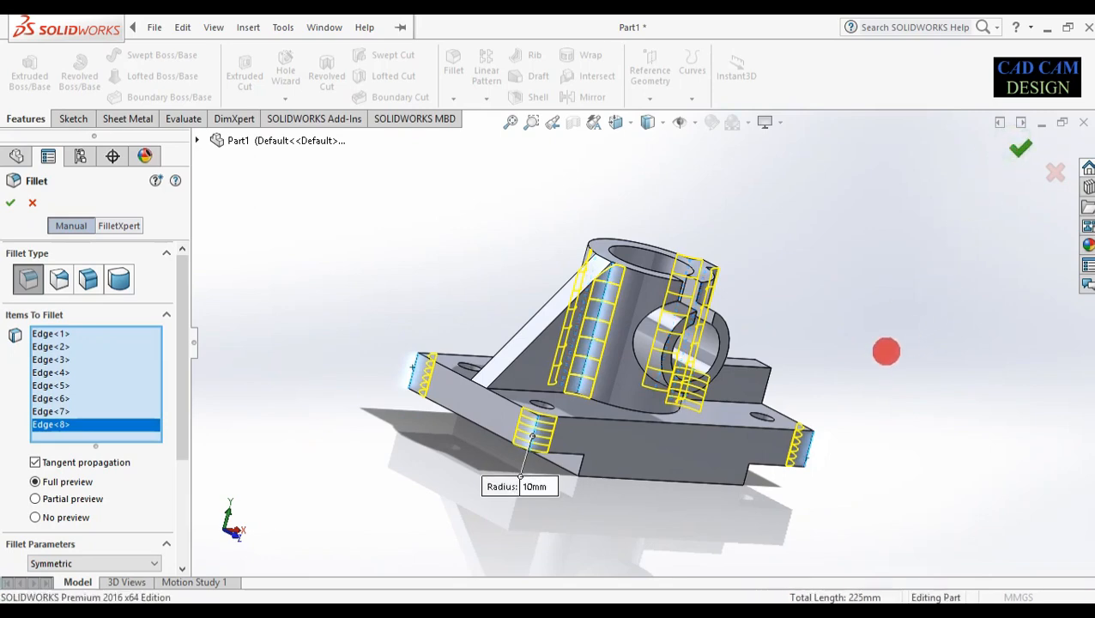
pyautogui.press('Return')
pyautogui.moveTo(807, 413); pyautogui.dragTo(792, 297, button='middle')
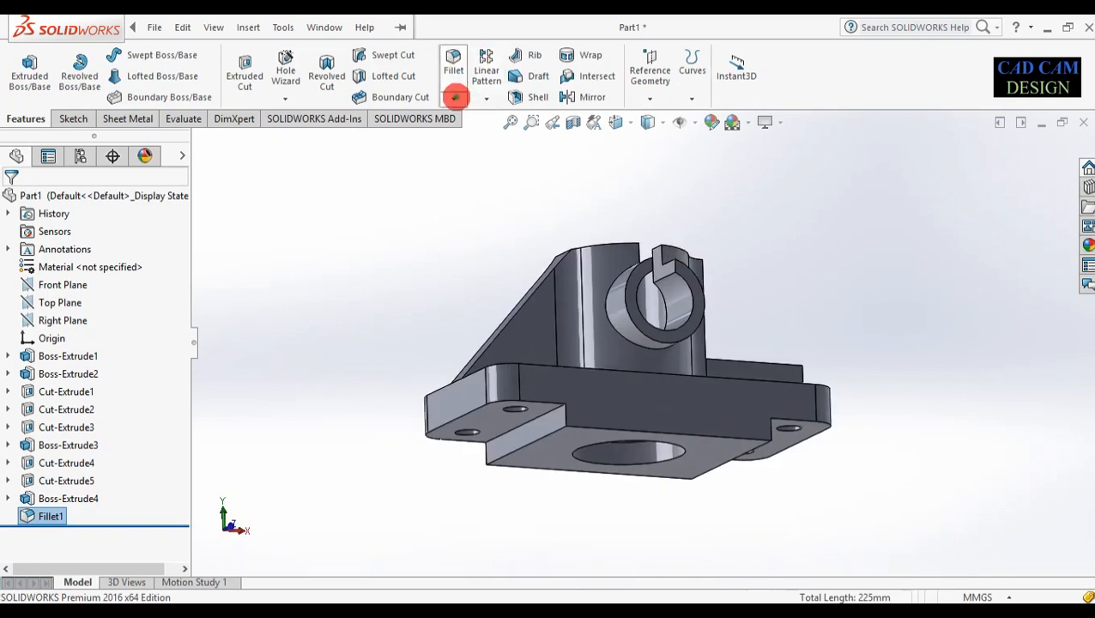
# Chamfer the two underside base-step edges at 10 mm and 45°
pyautogui.click(456, 97)
pyautogui.click(450, 136)
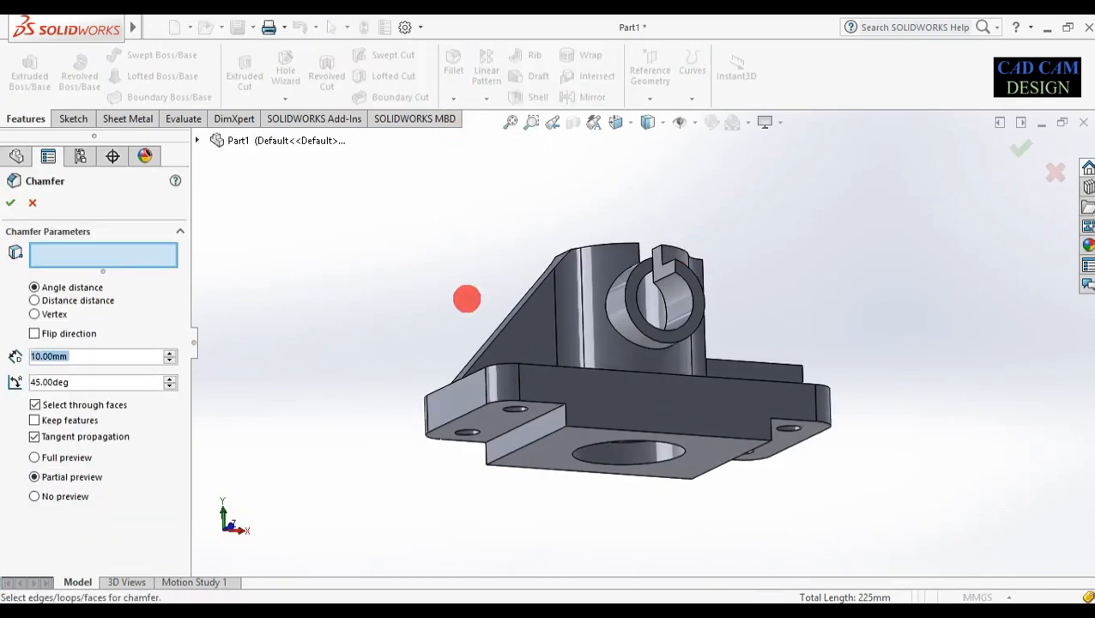
pyautogui.click(538, 439)
pyautogui.moveTo(850, 326); pyautogui.dragTo(744, 427, button='middle')
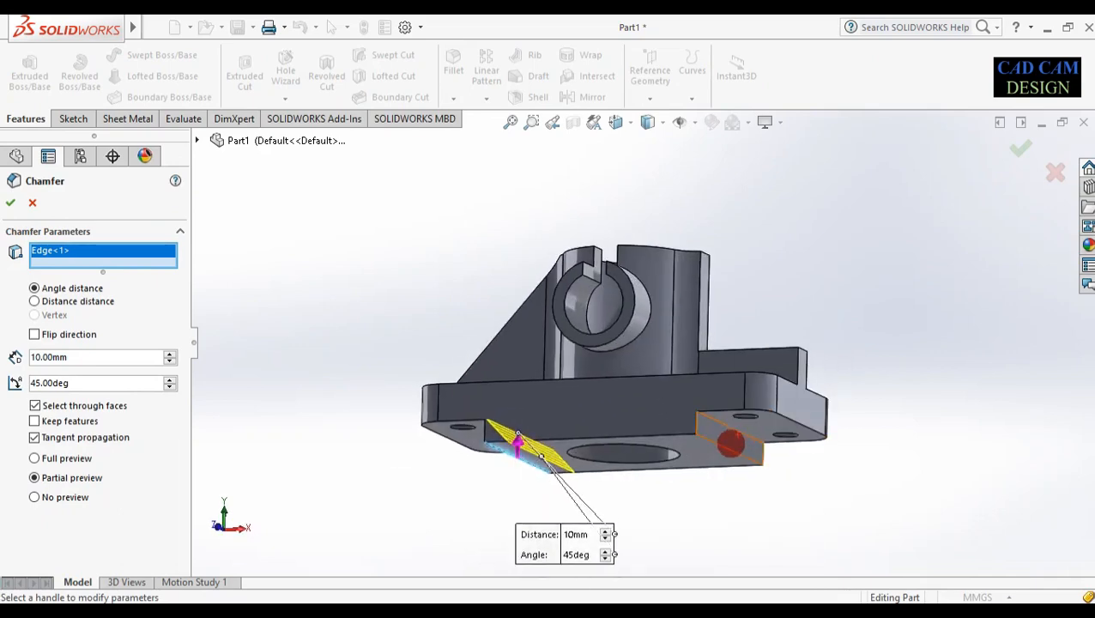
pyautogui.click(726, 445)
pyautogui.moveTo(746, 517); pyautogui.dragTo(787, 560, button='middle')
pyautogui.click(1020, 153)
pyautogui.moveTo(808, 476); pyautogui.dragTo(792, 416, button='middle')
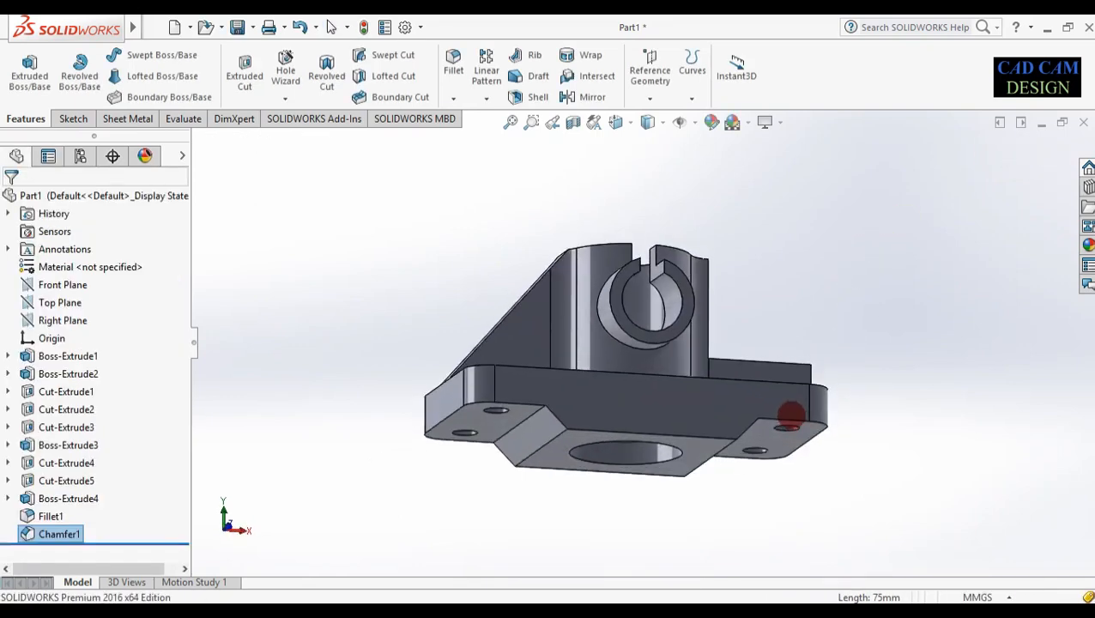
pyautogui.moveTo(788, 463); pyautogui.dragTo(790, 527, button='middle')
pyautogui.scroll(-2, 753, 290)
pyautogui.moveTo(780, 360); pyautogui.dragTo(792, 305, button='middle')
pyautogui.scroll(3, 792, 305)
pyautogui.moveTo(732, 364); pyautogui.dragTo(720, 318, button='middle')
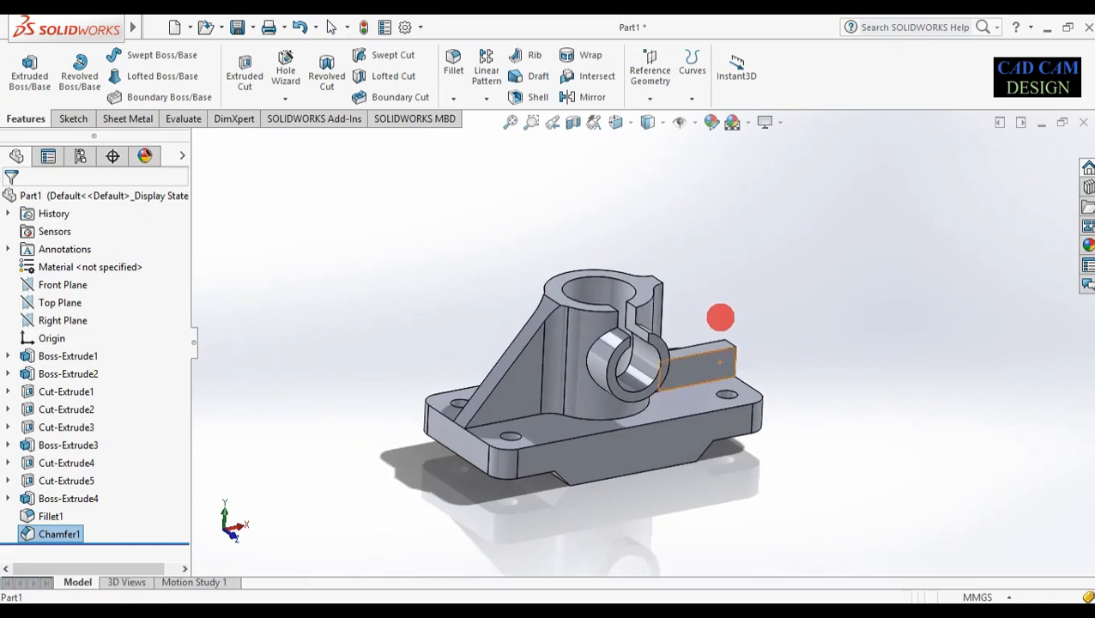
pyautogui.scroll(-2, 661, 272)
pyautogui.moveTo(594, 354)
pyautogui.mouseDown(button='middle')
pyautogui.moveTo(614, 372)
pyautogui.moveTo(602, 399)
pyautogui.mouseUp(button='middle')
pyautogui.scroll(2, 614, 383)
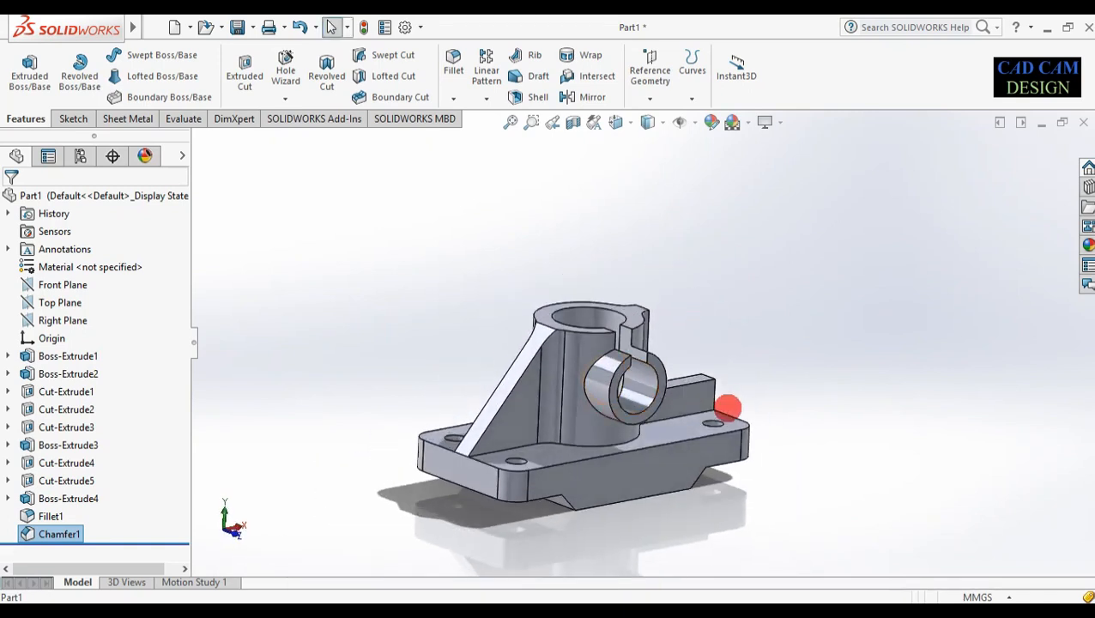
pyautogui.scroll(-2, 626, 423)
pyautogui.scroll(-1, 369, 487)
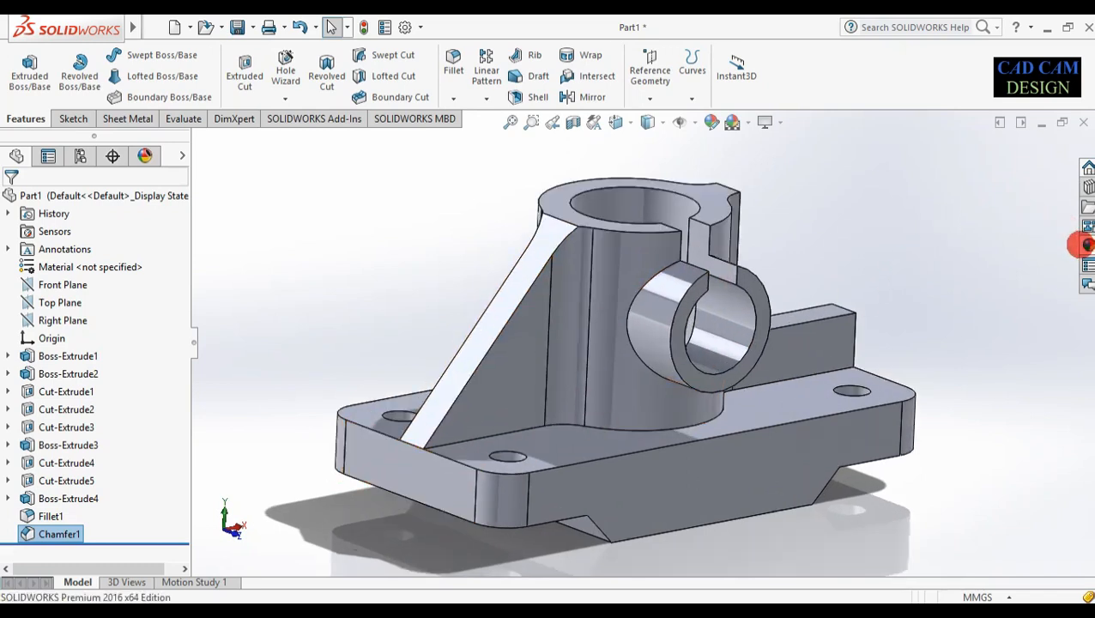
pyautogui.click(1086, 245)
# Apply the polished bronze metal appearance to the whole part
pyautogui.click(841, 167)
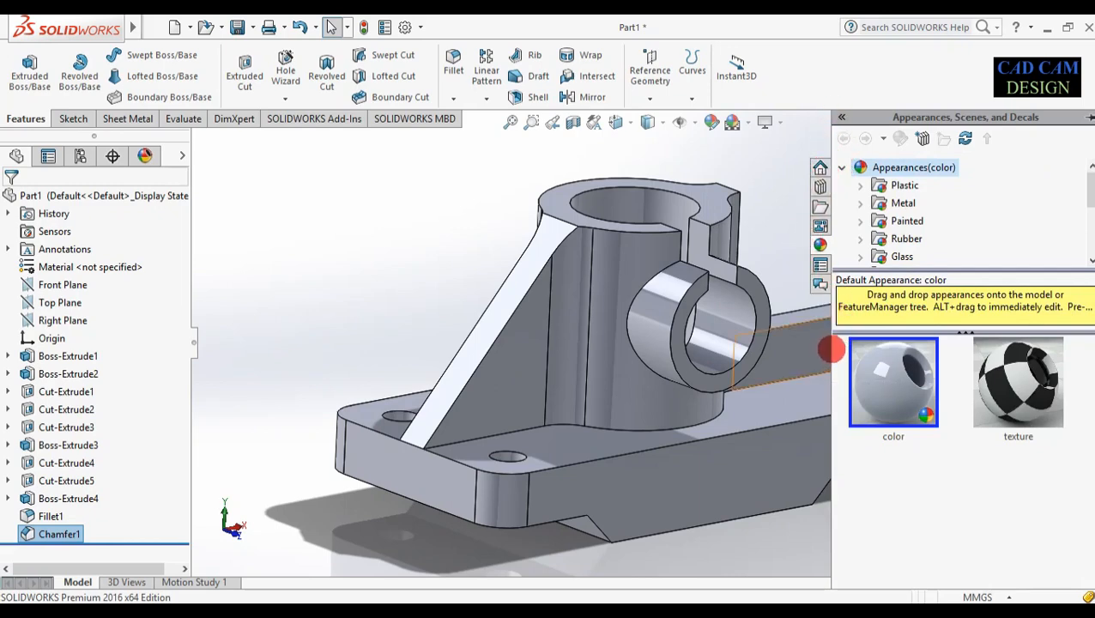
pyautogui.moveTo(830, 356); pyautogui.dragTo(895, 276)
pyautogui.click(921, 203)
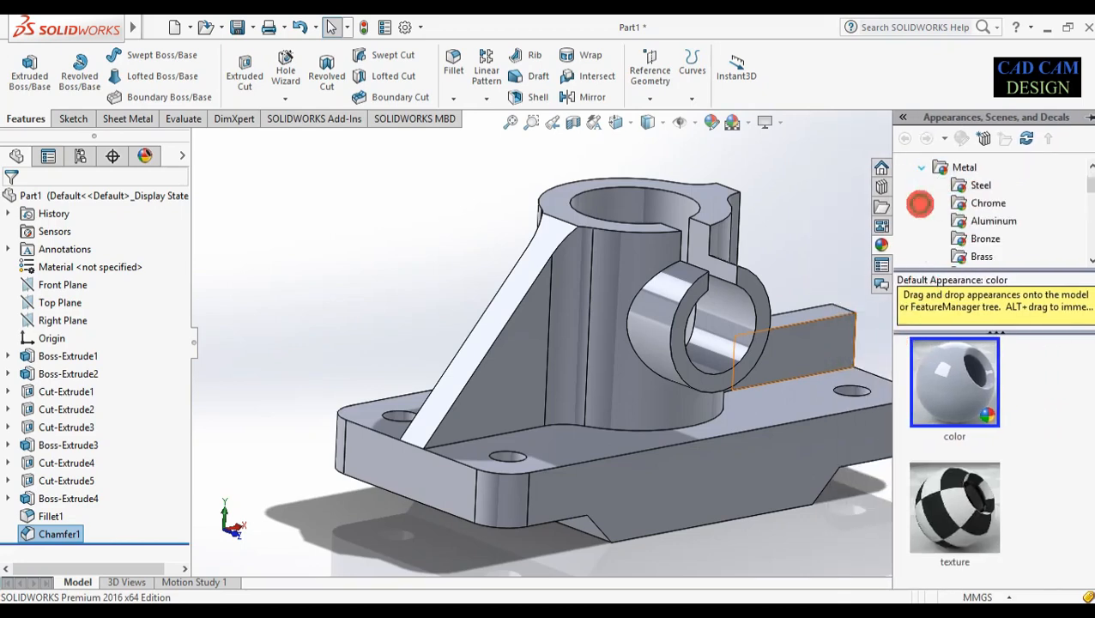
pyautogui.click(984, 239)
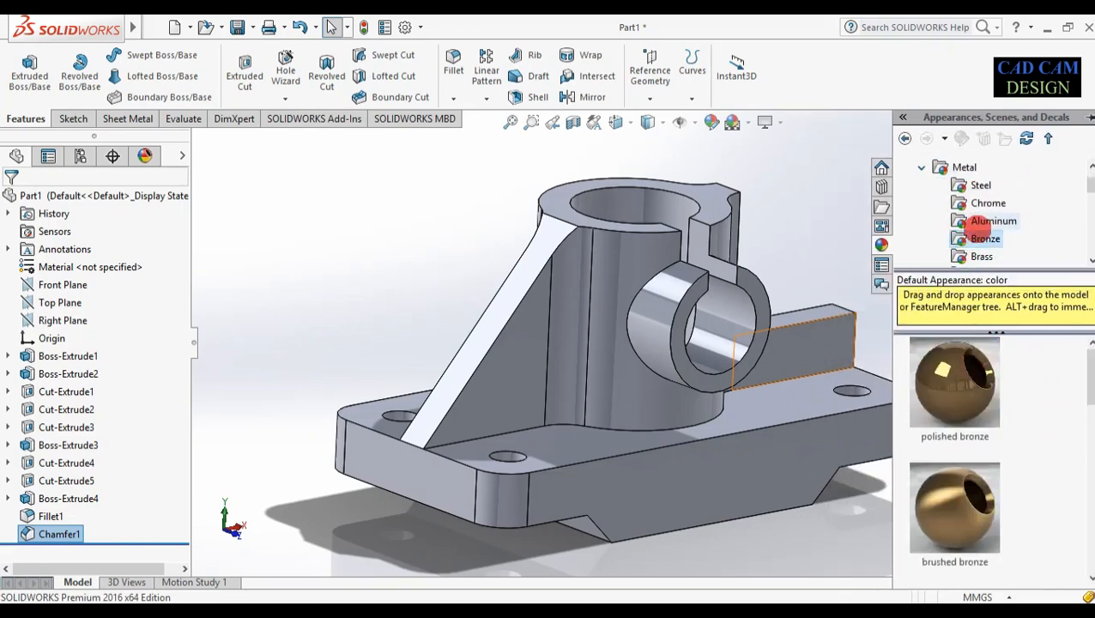
pyautogui.moveTo(957, 365); pyautogui.dragTo(643, 244)
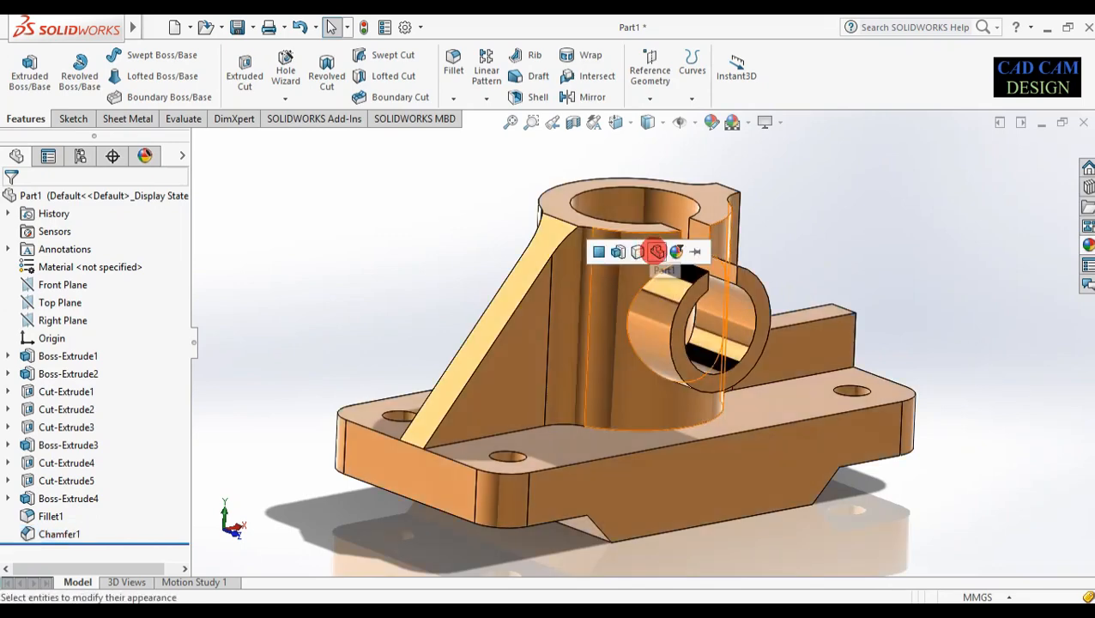
pyautogui.click(656, 250)
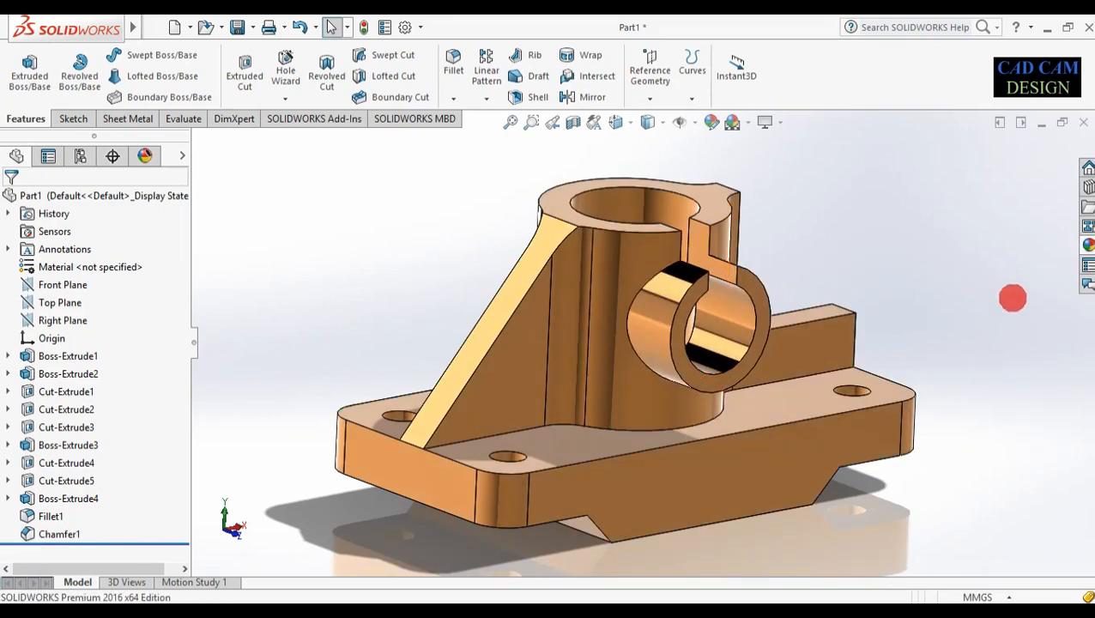
# Give the horizontal and vertical bore faces a cast carbon steel appearance
pyautogui.click(1087, 245)
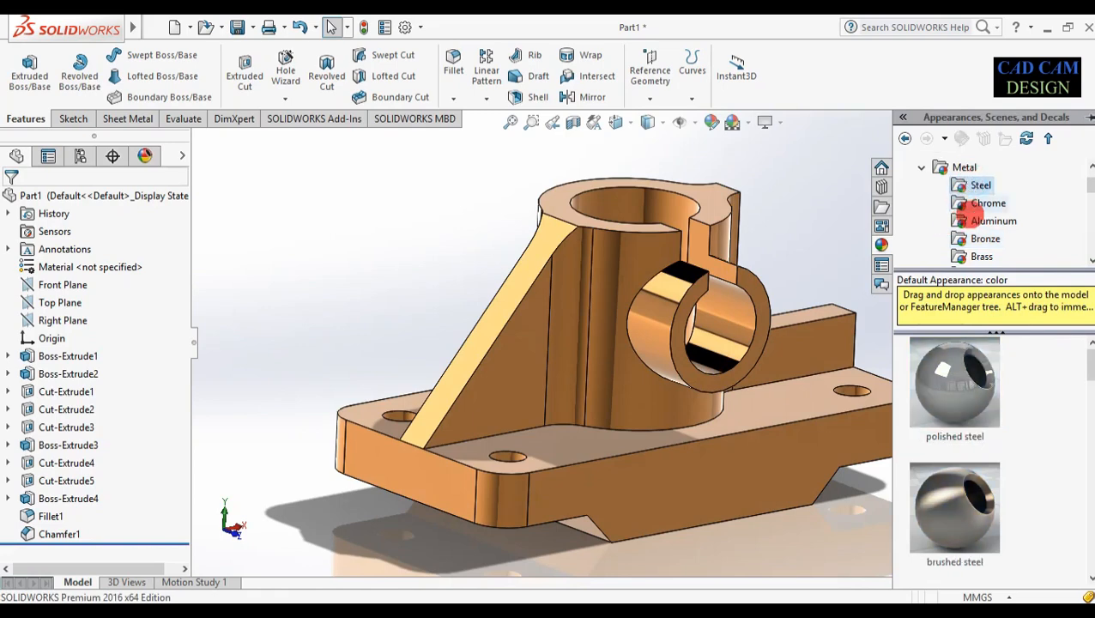
pyautogui.scroll(-3, 954, 446)
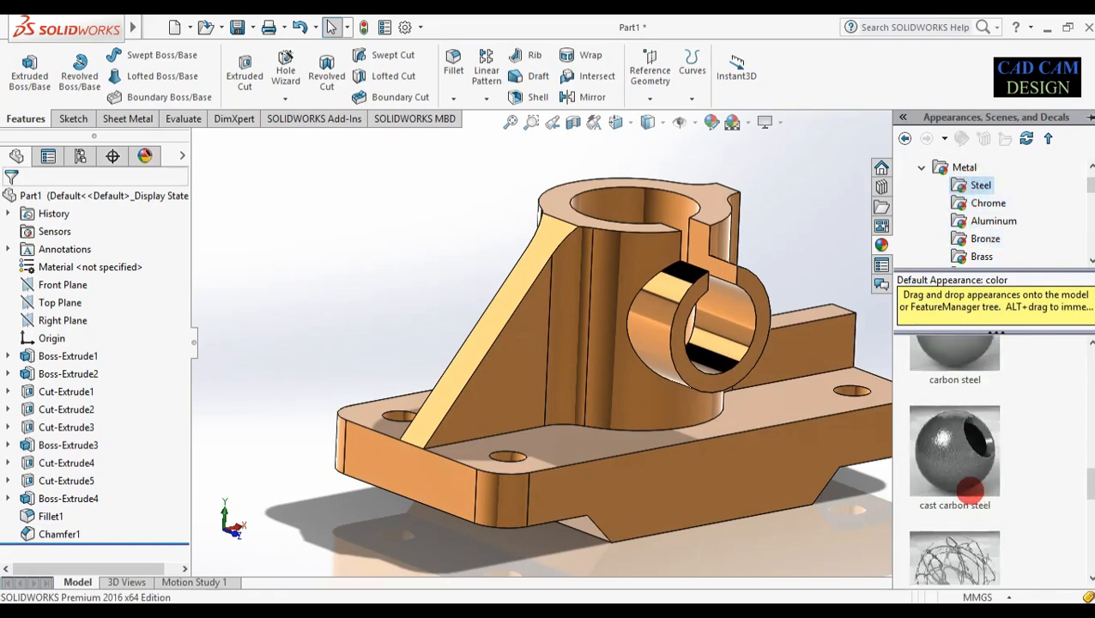
pyautogui.moveTo(960, 455); pyautogui.dragTo(695, 320)
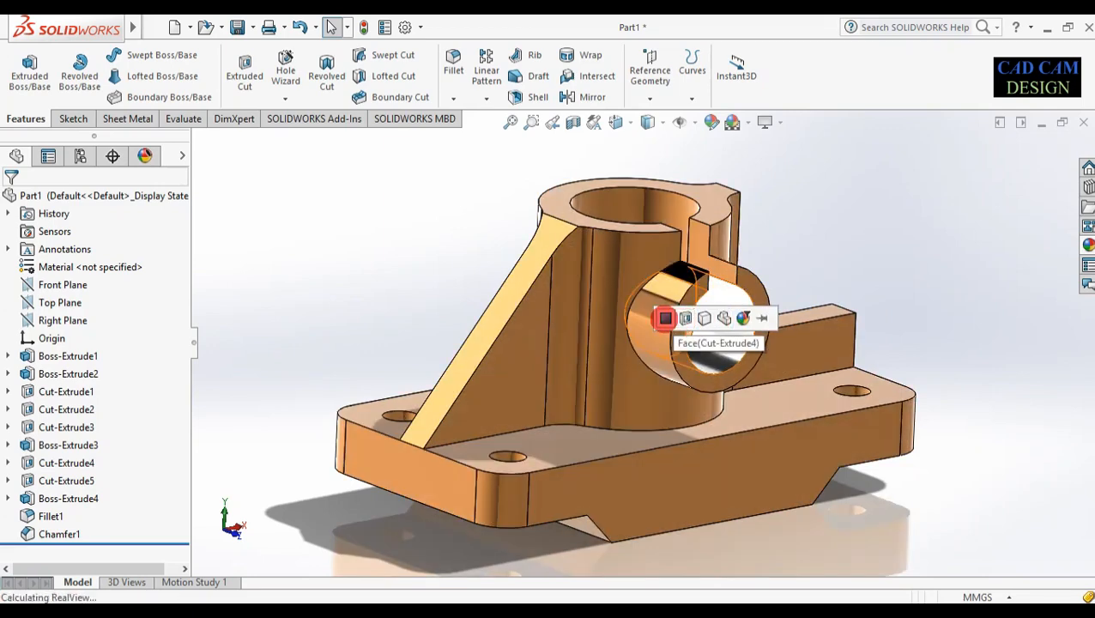
pyautogui.click(665, 318)
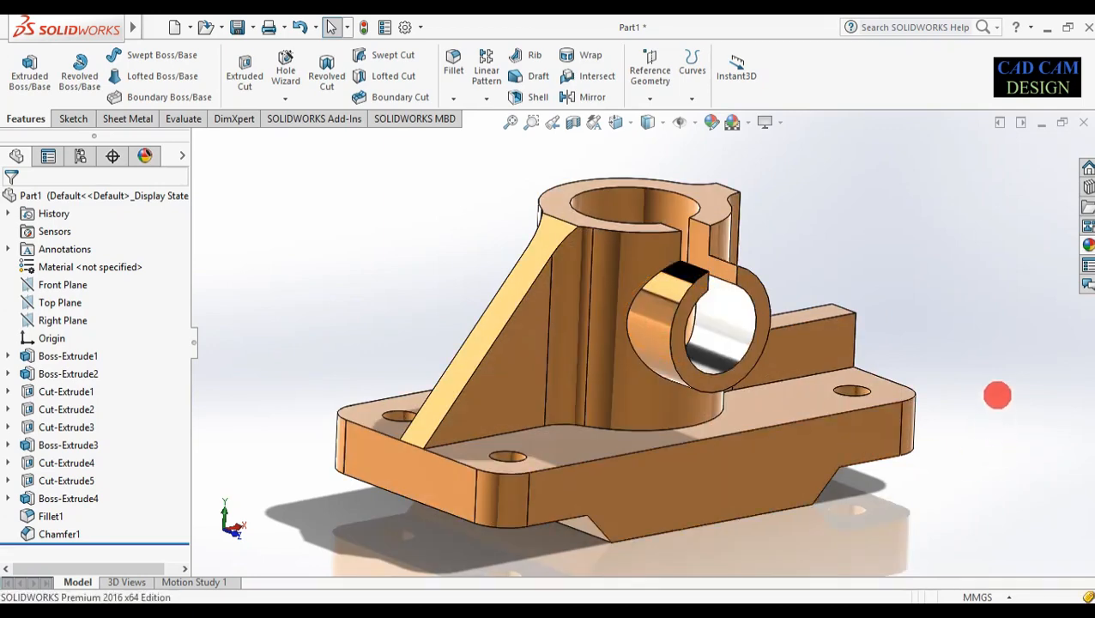
pyautogui.click(1086, 251)
pyautogui.moveTo(955, 453); pyautogui.dragTo(624, 207)
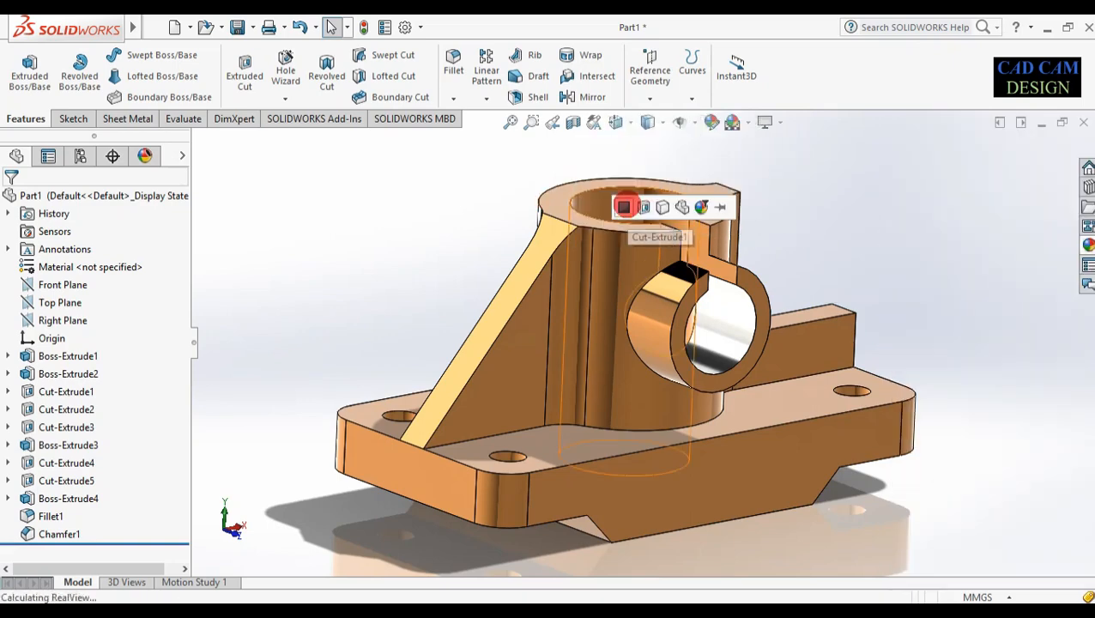
pyautogui.moveTo(844, 192); pyautogui.dragTo(812, 76, button='middle')
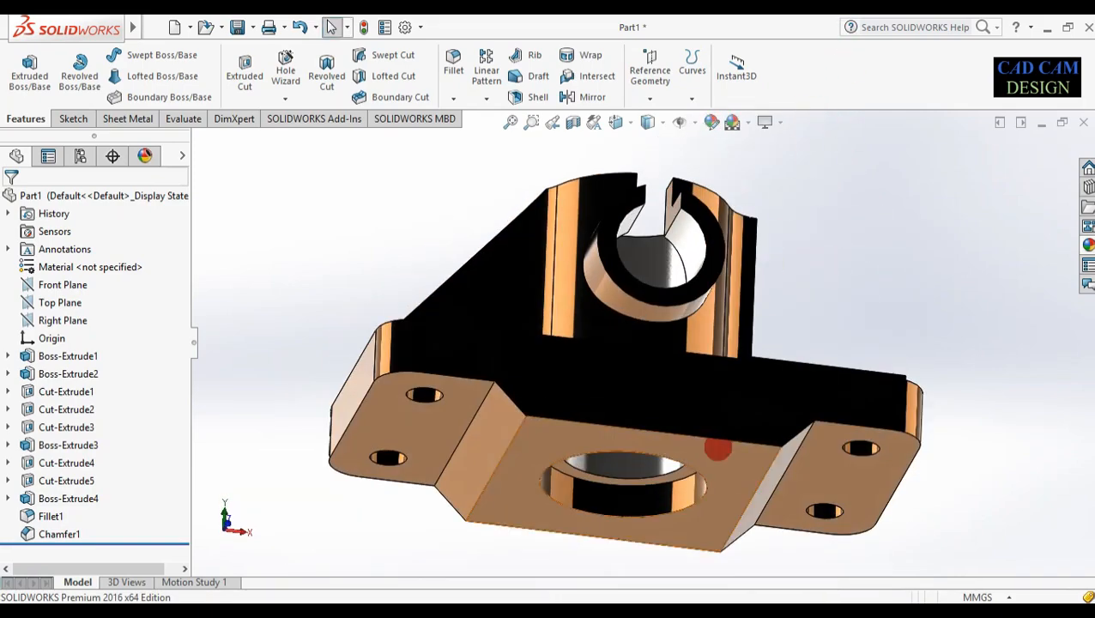
# Apply cast steel to only the large hole face on the underside of the base
pyautogui.click(1087, 245)
pyautogui.moveTo(962, 434); pyautogui.dragTo(599, 499)
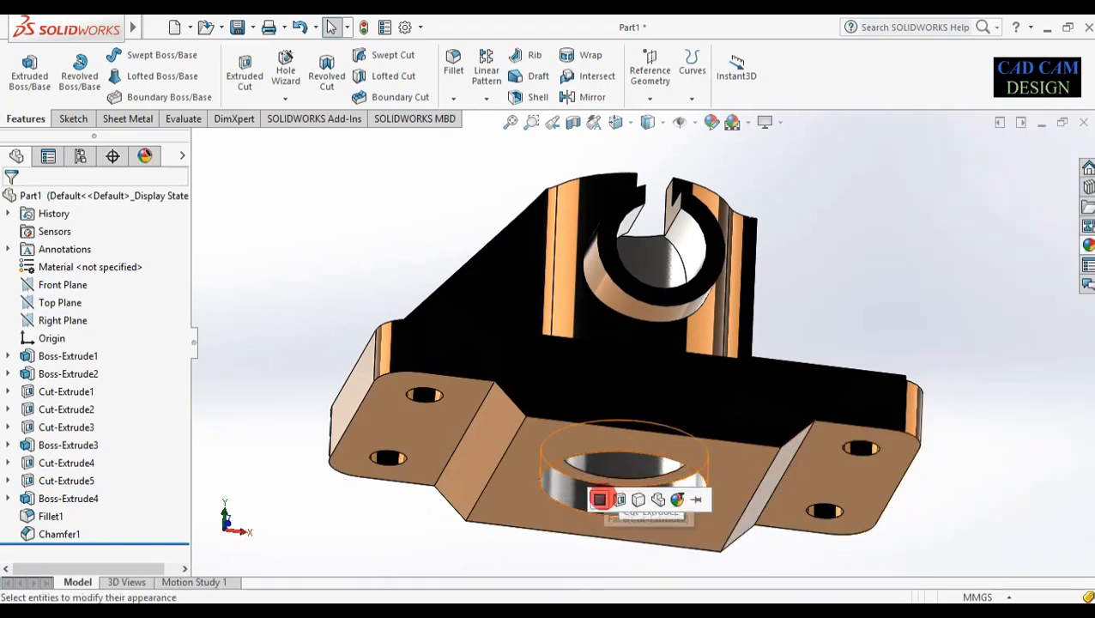
pyautogui.click(599, 499)
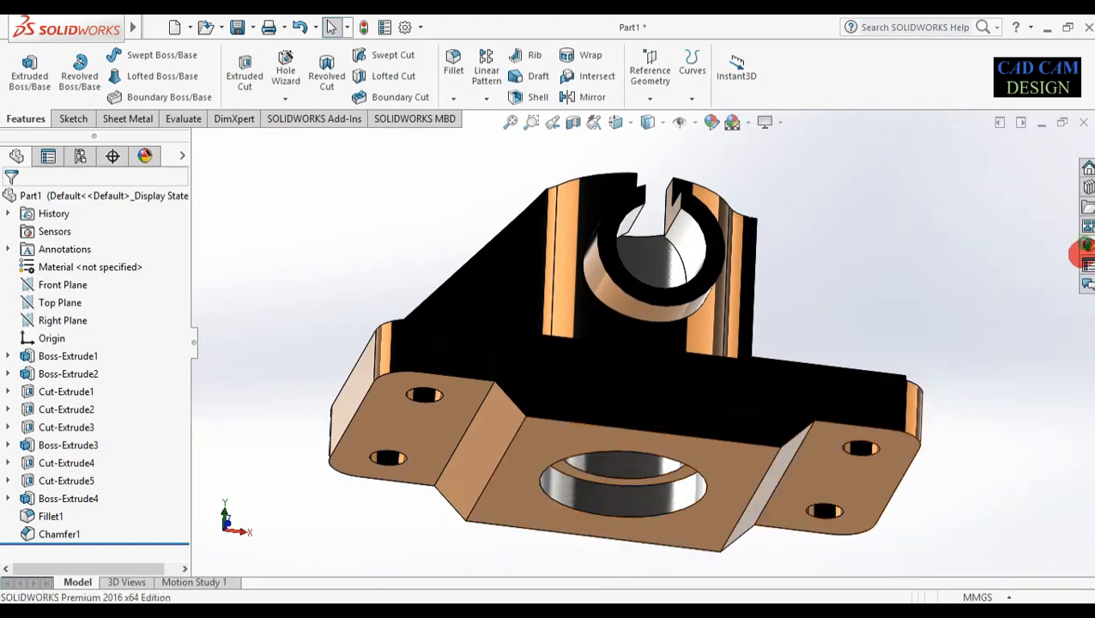
pyautogui.click(1085, 249)
pyautogui.moveTo(938, 438); pyautogui.dragTo(637, 486)
pyautogui.click(638, 486)
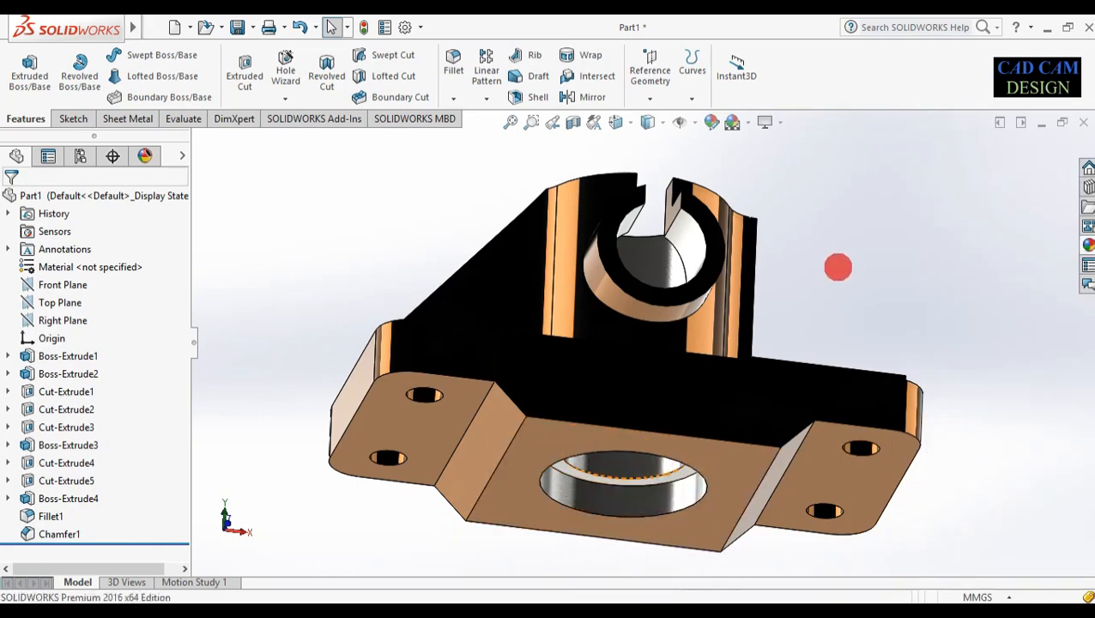
# Orbit to a low right-hand view and browse the Metal appearances, starting with Chrome
pyautogui.moveTo(838, 263); pyautogui.dragTo(812, 376, button='middle')
pyautogui.scroll(3, 800, 372)
pyautogui.moveTo(717, 399); pyautogui.dragTo(856, 312, button='middle')
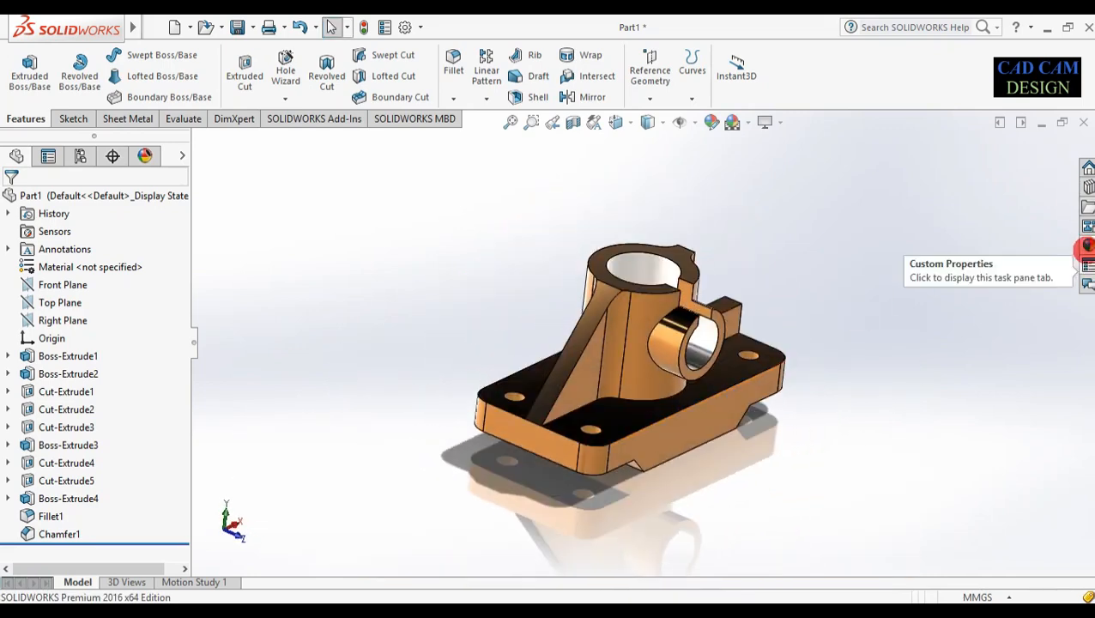
pyautogui.click(1088, 246)
pyautogui.click(983, 203)
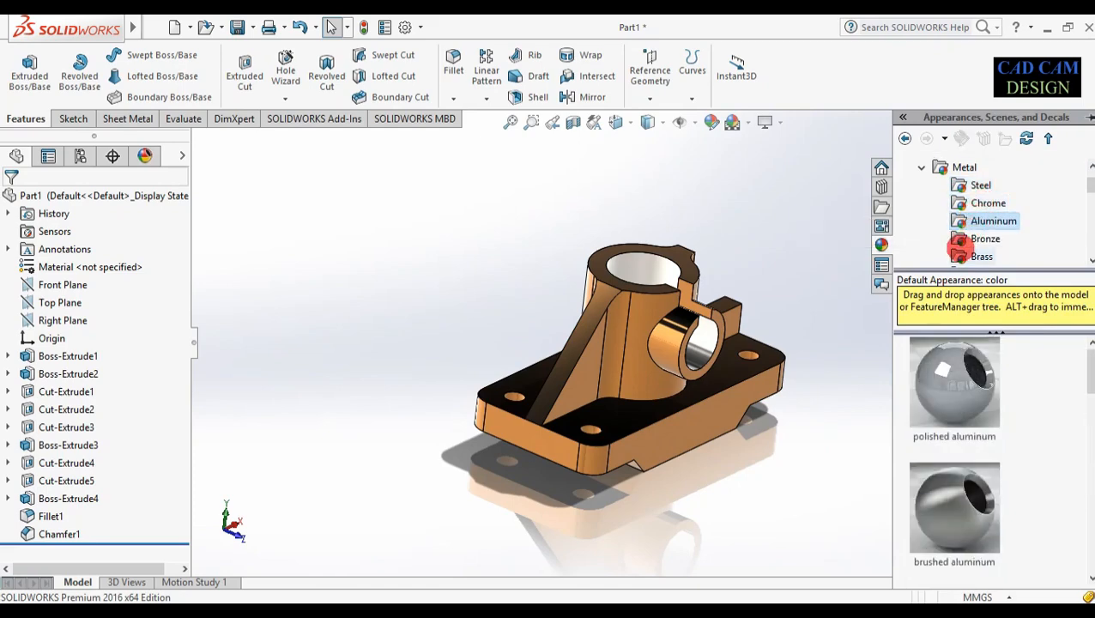
# Compare the Bronze, Brass and Nickel finishes, trying polished nickel on the model
pyautogui.click(970, 240)
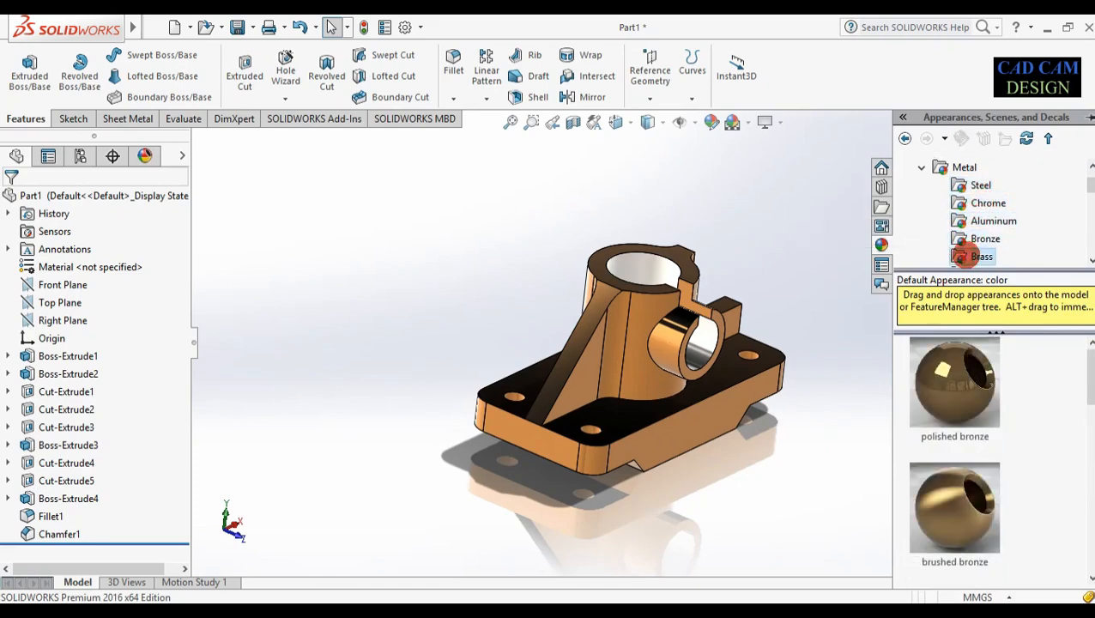
pyautogui.click(967, 256)
pyautogui.moveTo(818, 368); pyautogui.dragTo(808, 341, button='middle')
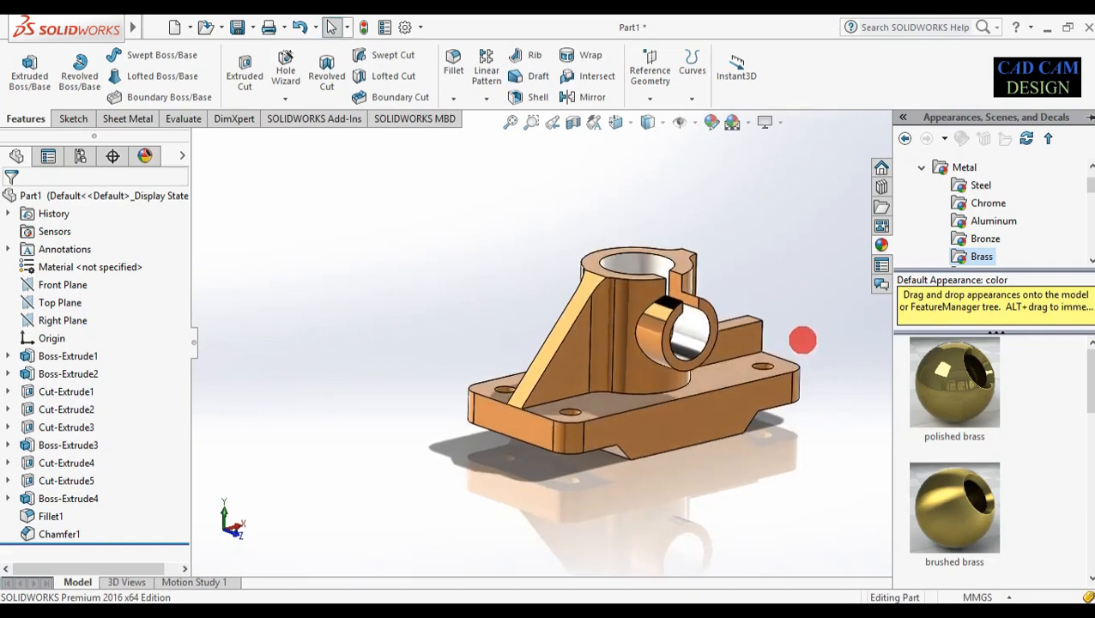
pyautogui.scroll(-2, 808, 341)
pyautogui.scroll(-1, 985, 227)
pyautogui.click(984, 238)
pyautogui.moveTo(955, 382); pyautogui.dragTo(489, 446)
pyautogui.moveTo(684, 492)
pyautogui.mouseDown(button='middle')
pyautogui.moveTo(704, 456)
pyautogui.moveTo(704, 488)
pyautogui.mouseUp(button='middle')
# Apply the polished bronze appearance to the whole bracket body
pyautogui.click(1088, 245)
pyautogui.click(985, 185)
pyautogui.moveTo(955, 382); pyautogui.dragTo(667, 440)
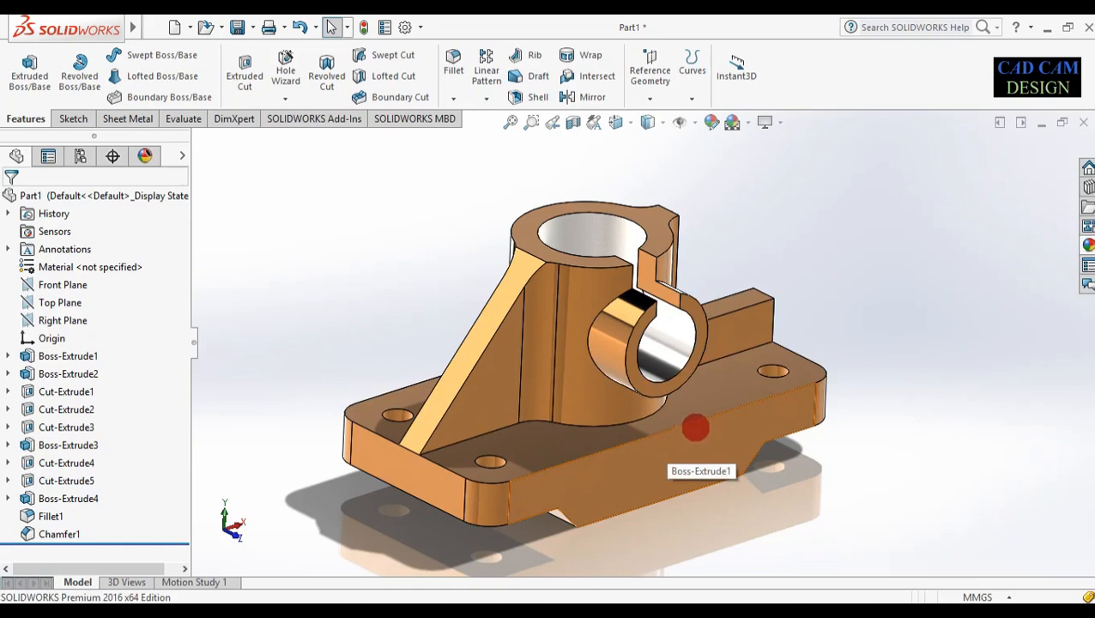
pyautogui.moveTo(740, 512); pyautogui.dragTo(709, 490, button='middle')
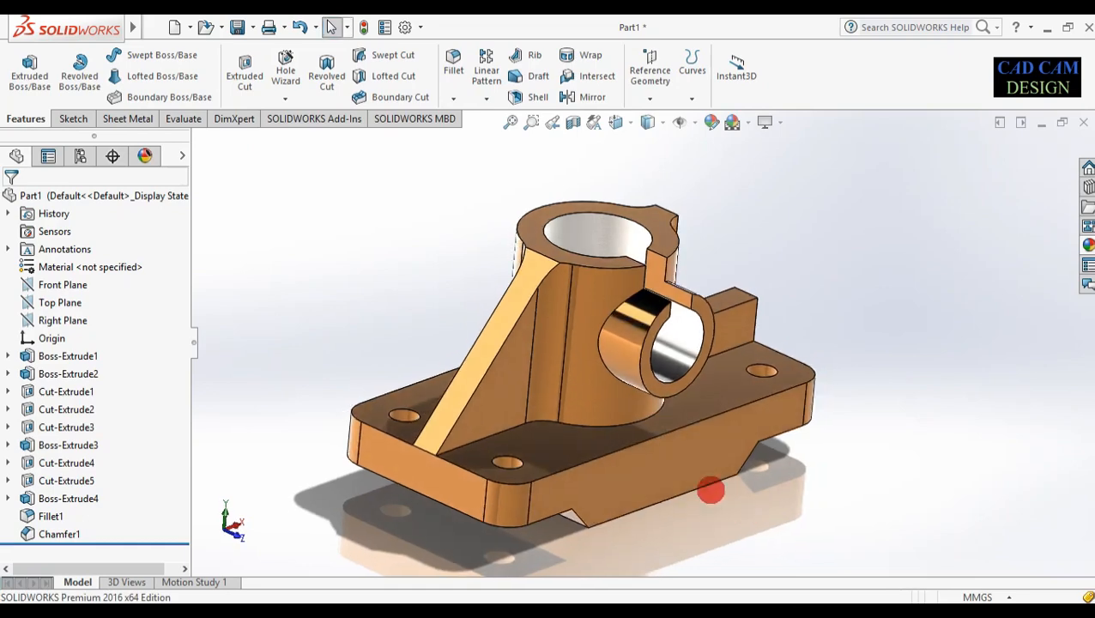
pyautogui.scroll(-1, 322, 462)
pyautogui.scroll(1, 319, 455)
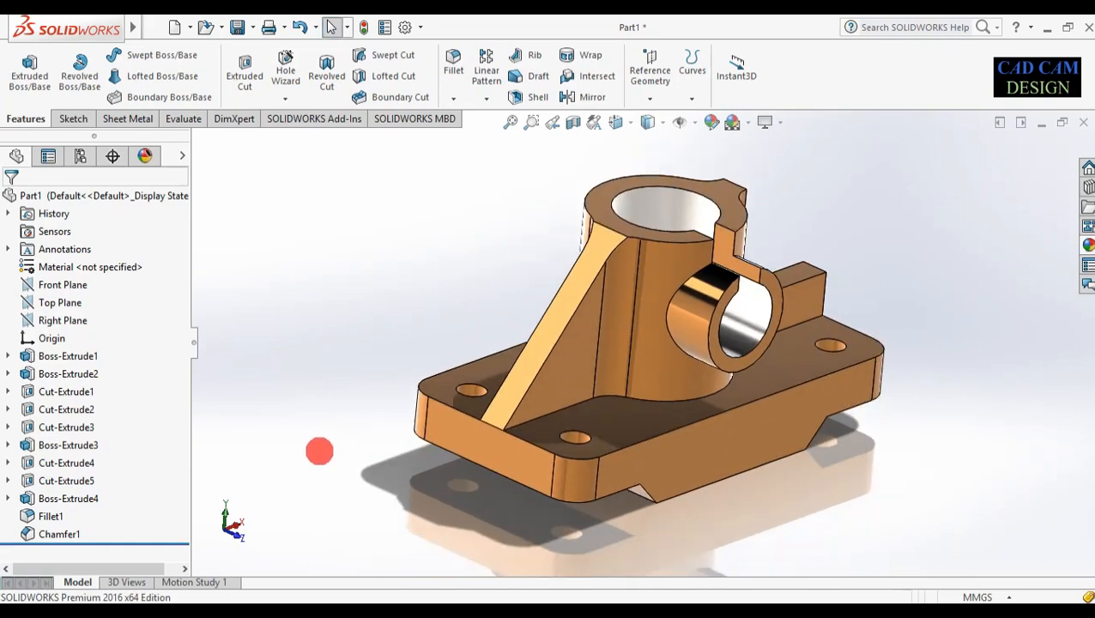
pyautogui.moveTo(319, 449); pyautogui.dragTo(704, 249, button='middle')
pyautogui.moveTo(717, 455); pyautogui.dragTo(735, 510, button='middle')
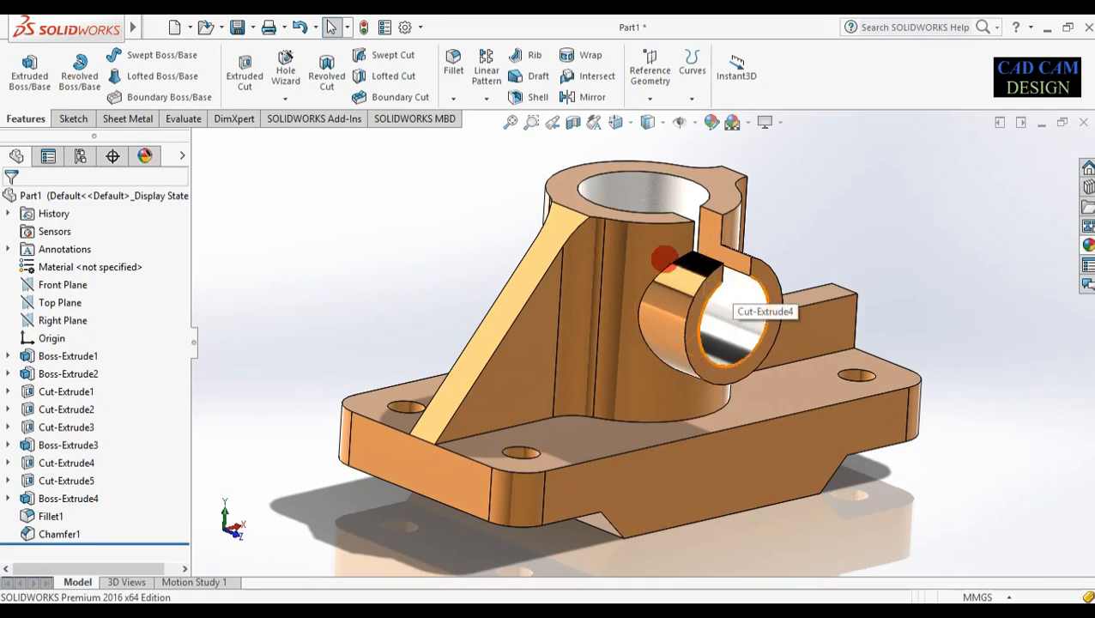
pyautogui.moveTo(680, 209); pyautogui.dragTo(764, 152, button='middle')
pyautogui.click(777, 126)
pyautogui.click(777, 141)
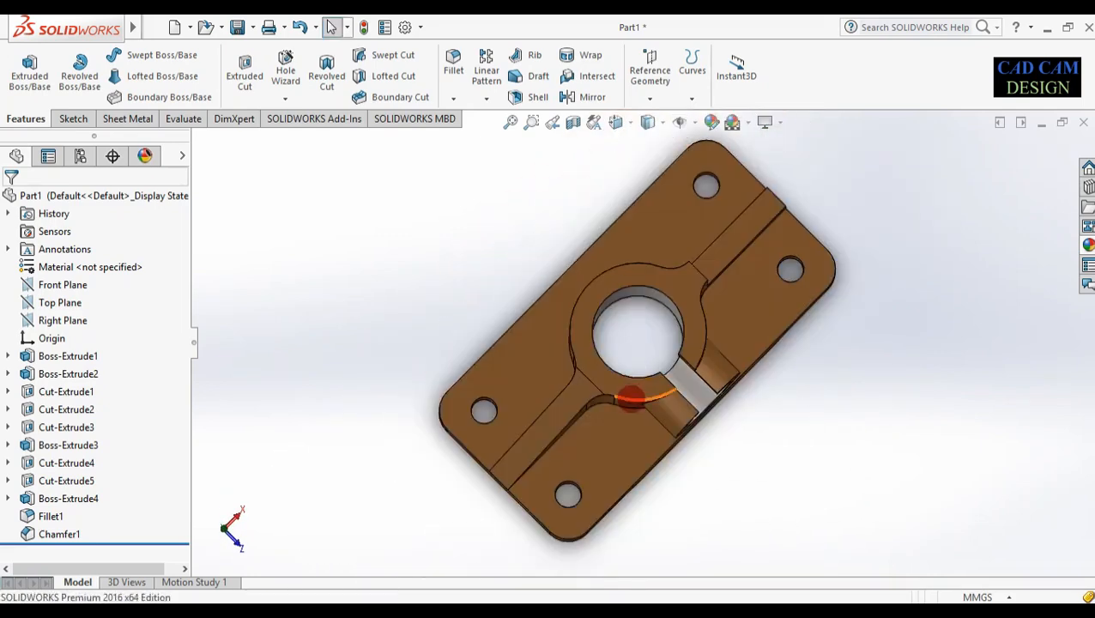
pyautogui.moveTo(631, 392); pyautogui.dragTo(630, 247, button='middle')
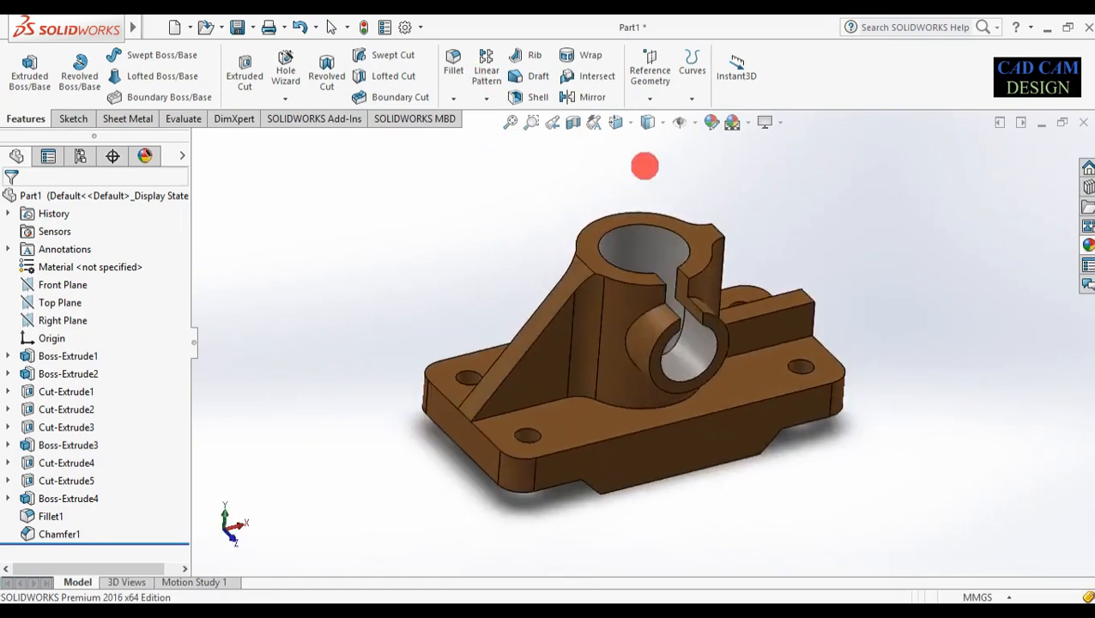
pyautogui.moveTo(733, 251); pyautogui.dragTo(789, 227, button='middle')
pyautogui.moveTo(608, 502); pyautogui.dragTo(434, 340, button='middle')
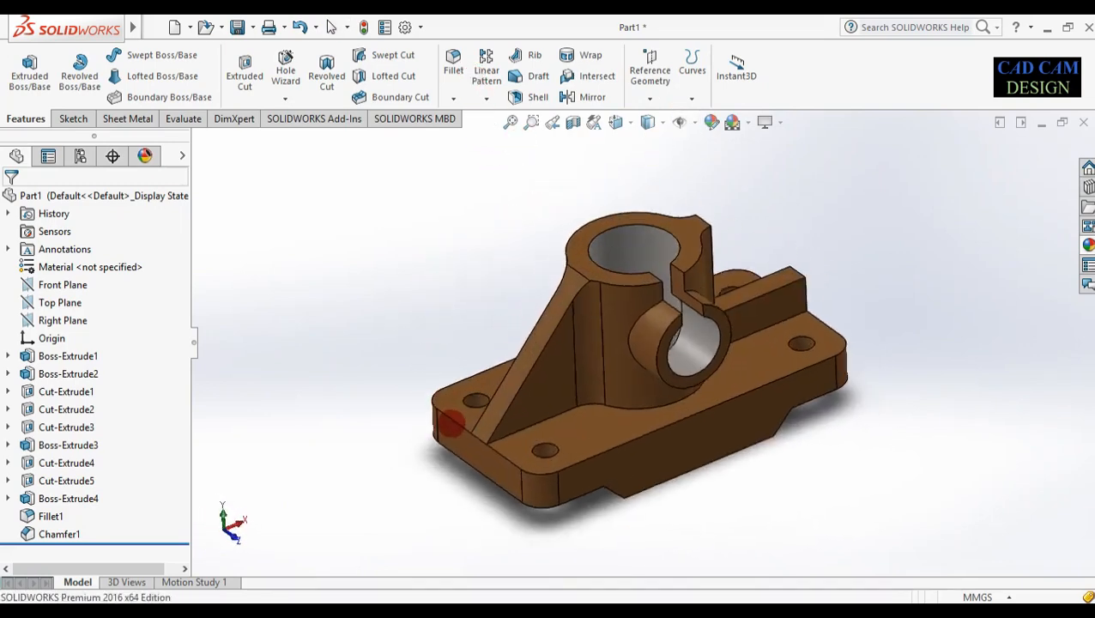
pyautogui.moveTo(462, 388); pyautogui.dragTo(575, 318, button='middle')
pyautogui.moveTo(691, 360)
pyautogui.mouseDown(button='middle')
pyautogui.moveTo(663, 362)
pyautogui.moveTo(696, 356)
pyautogui.mouseUp(button='middle')
pyautogui.moveTo(638, 229); pyautogui.dragTo(788, 156, button='middle')
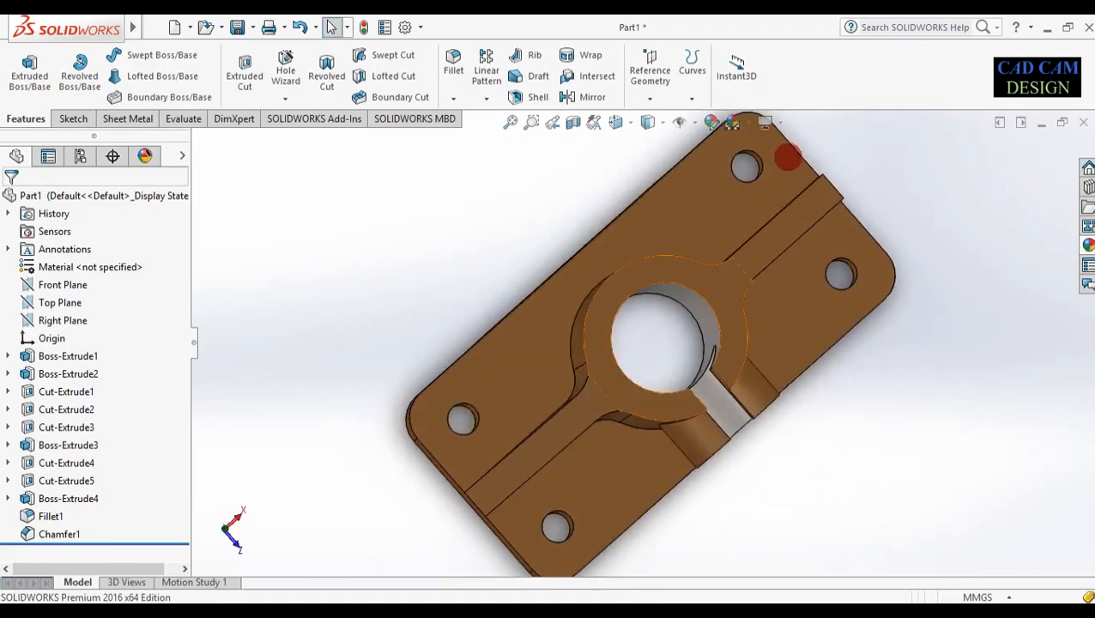
pyautogui.moveTo(668, 421); pyautogui.dragTo(728, 161, button='middle')
pyautogui.click(784, 123)
pyautogui.click(798, 142)
pyautogui.moveTo(817, 239); pyautogui.dragTo(704, 317, button='middle')
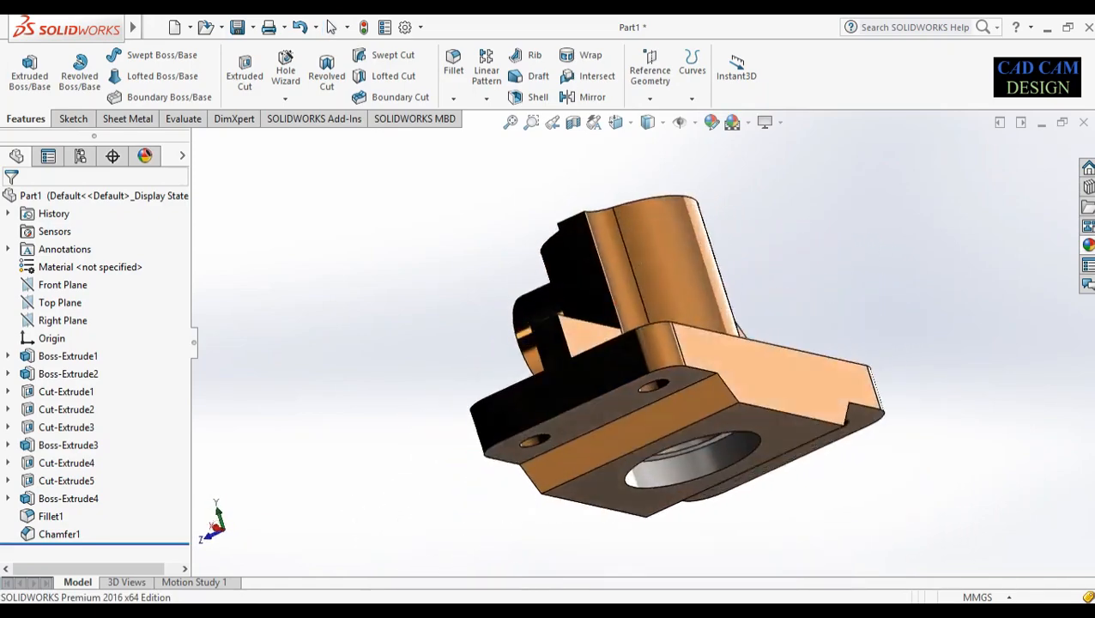
pyautogui.moveTo(556, 226); pyautogui.dragTo(773, 247, button='middle')
pyautogui.moveTo(795, 209); pyautogui.dragTo(814, 310, button='middle')
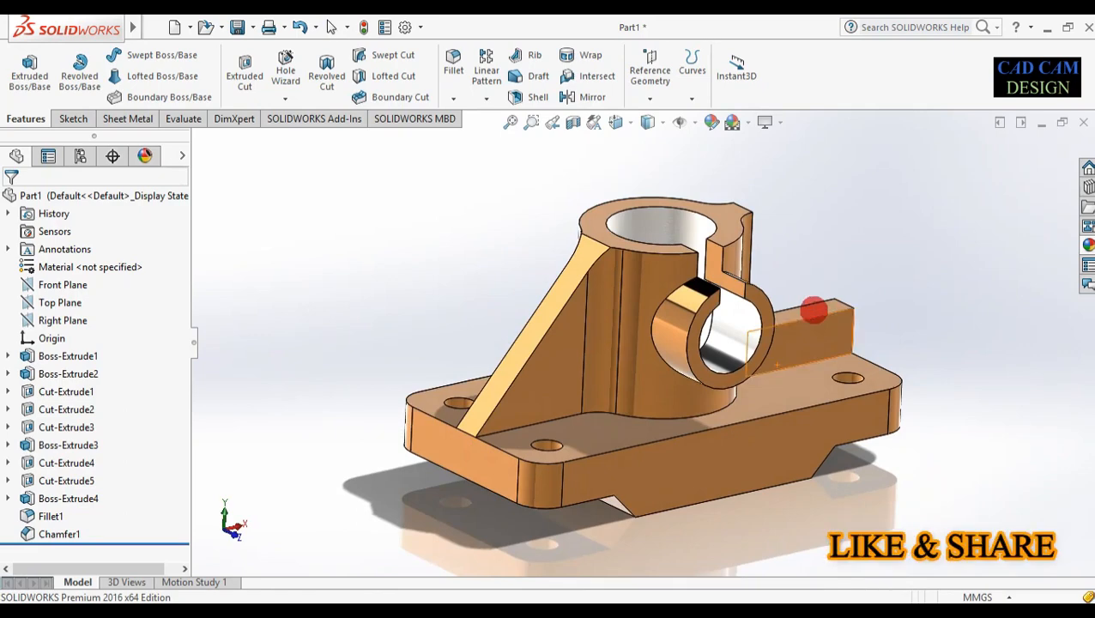
pyautogui.scroll(-2, 804, 240)
pyautogui.scroll(2, 784, 289)
pyautogui.moveTo(812, 486); pyautogui.dragTo(527, 380, button='middle')
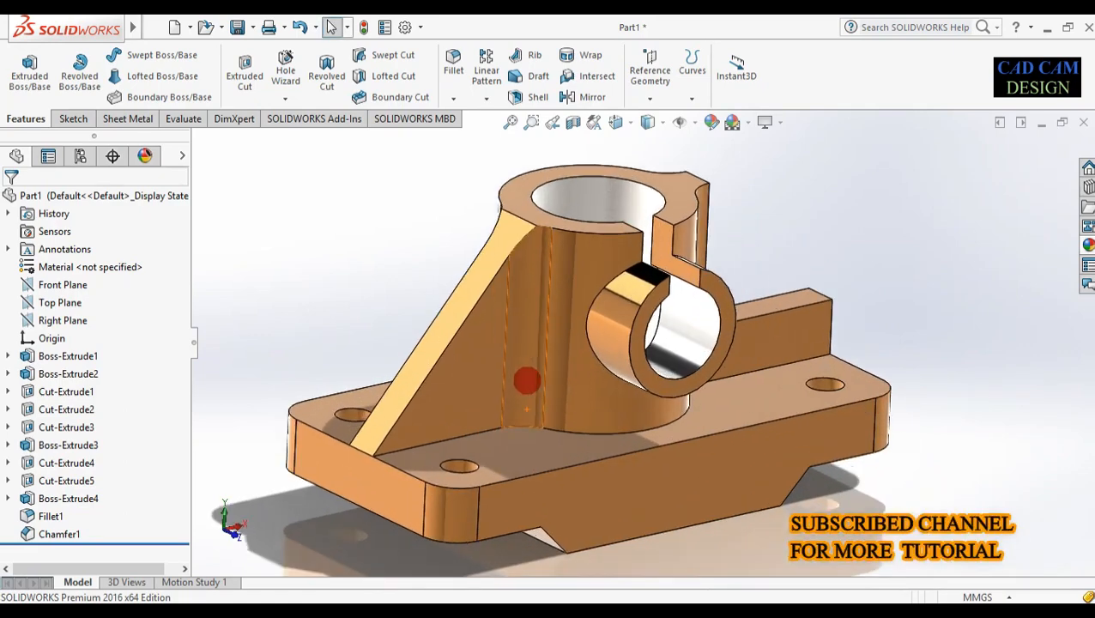
pyautogui.moveTo(642, 577); pyautogui.dragTo(636, 540, button='middle')
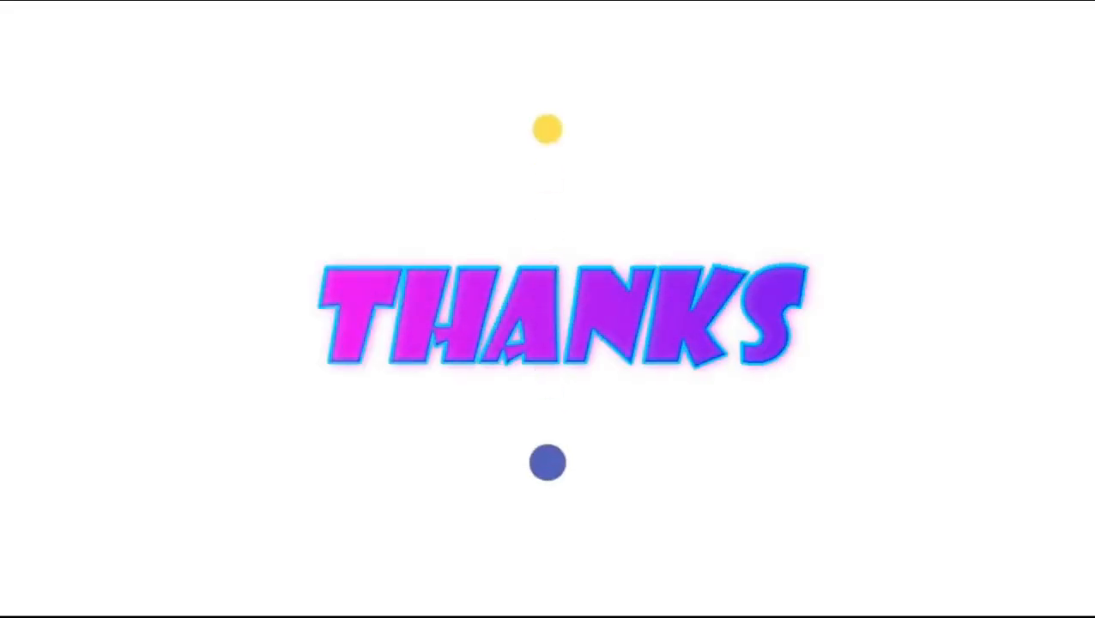